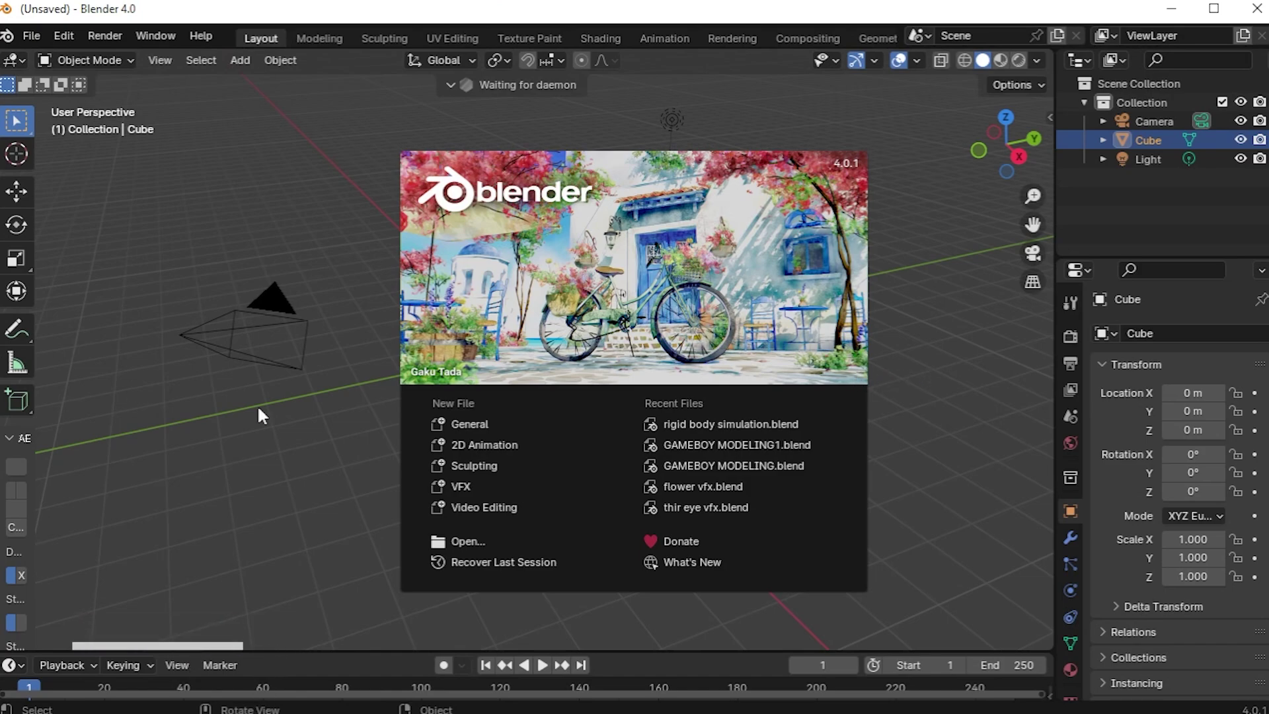
Close the splash screen, then select and delete the default cube, camera and light.
left_click(261, 434)
middle_click_drag(263, 453, 574, 525)
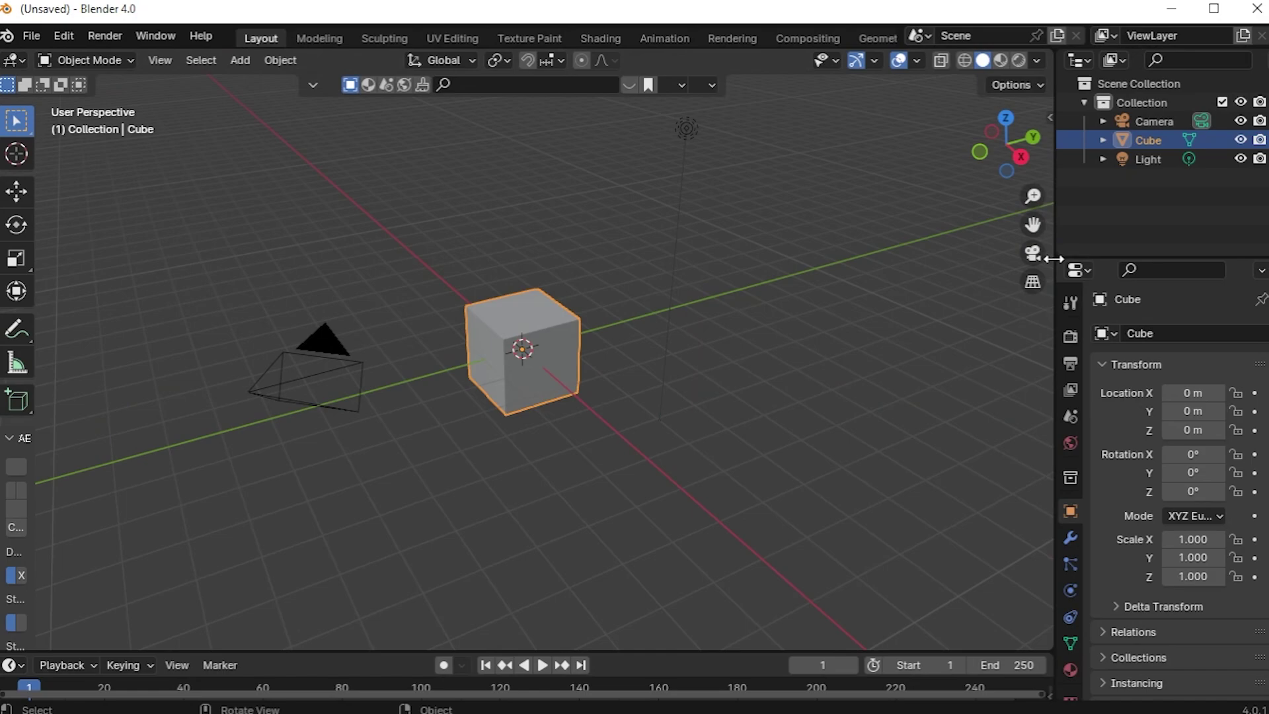
middle_click_drag(667, 321, 690, 331)
key("a")
middle_click_drag(790, 403, 771, 320)
key("x")
left_click(733, 372)
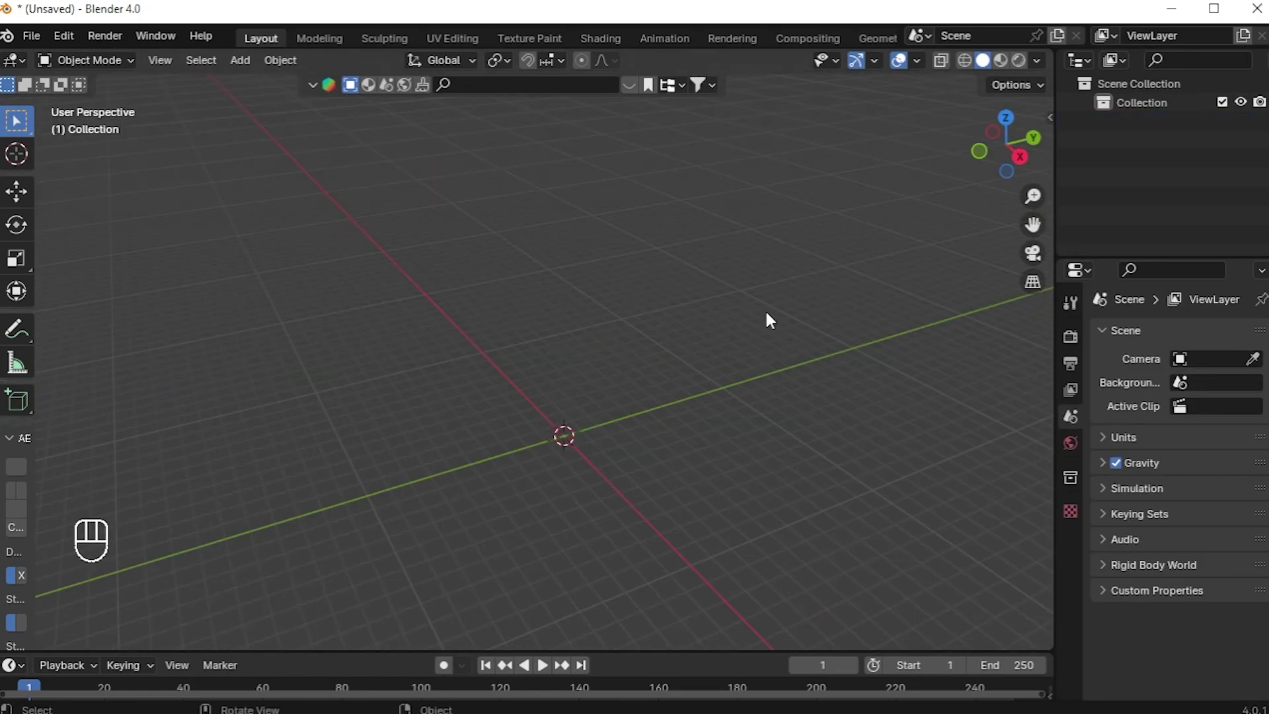
Search BlenderKit for 'speaker' and place the round speaker model at the origin.
left_click(456, 84)
type("spe")
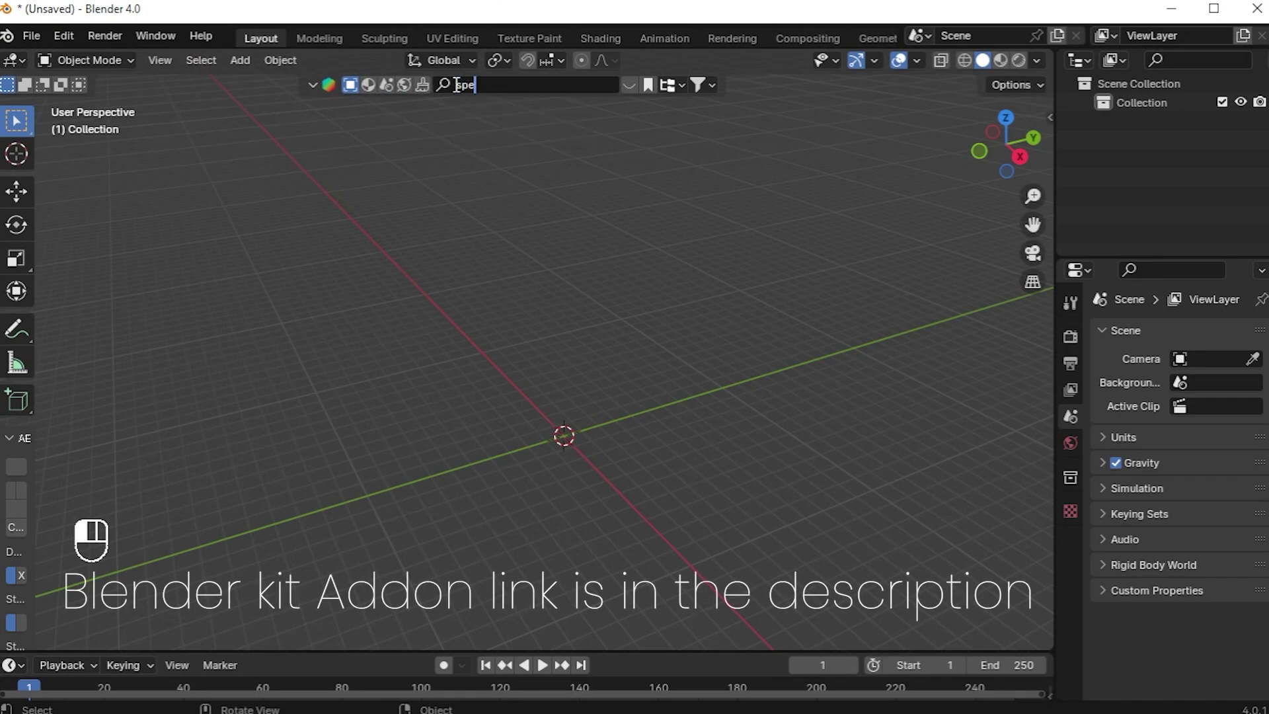
type("aker")
key("Return")
scroll(557, 227, "down", 2)
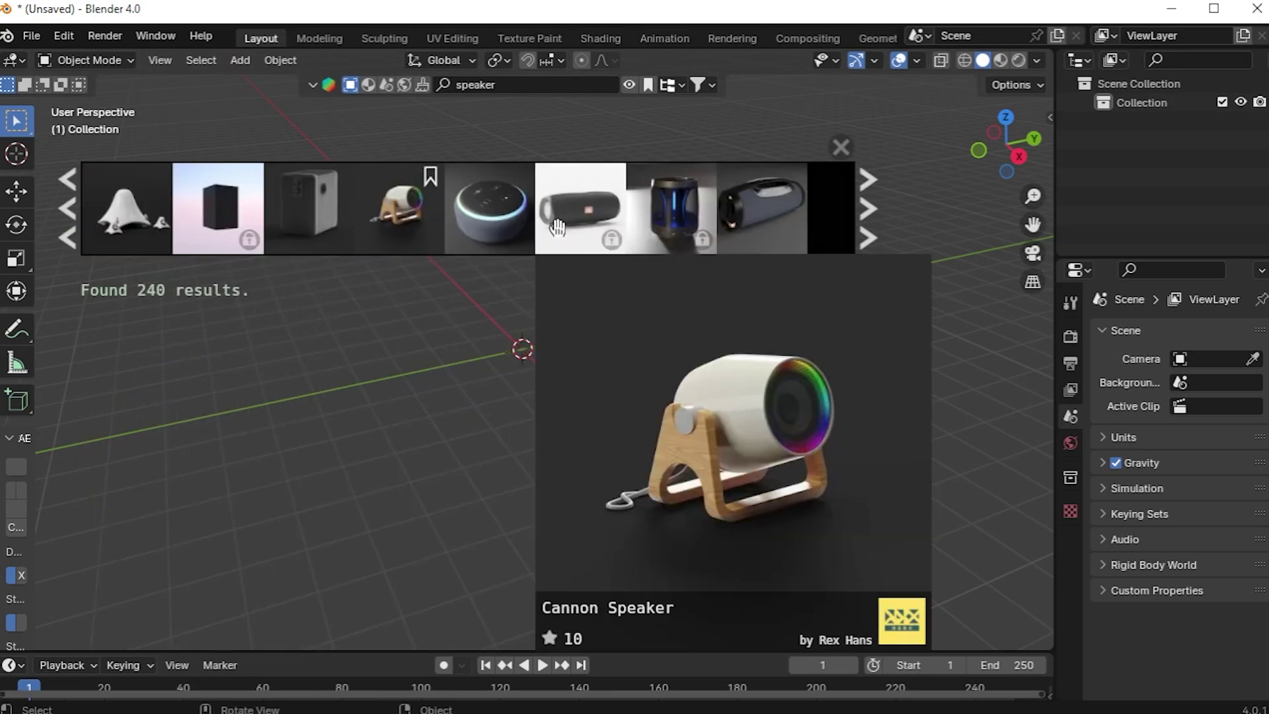
left_click_drag(502, 213, 555, 294)
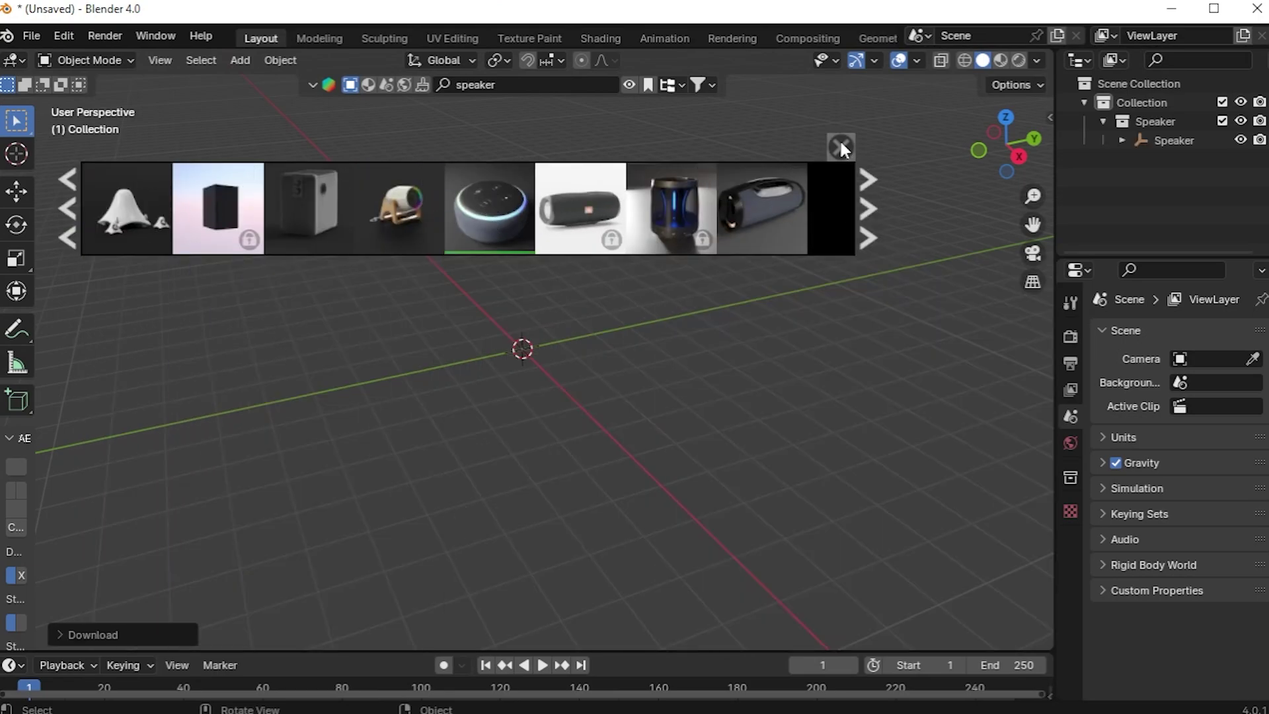
left_click(839, 146)
middle_click_drag(471, 370, 596, 353)
left_click(532, 347)
scroll(664, 351, "down", 4)
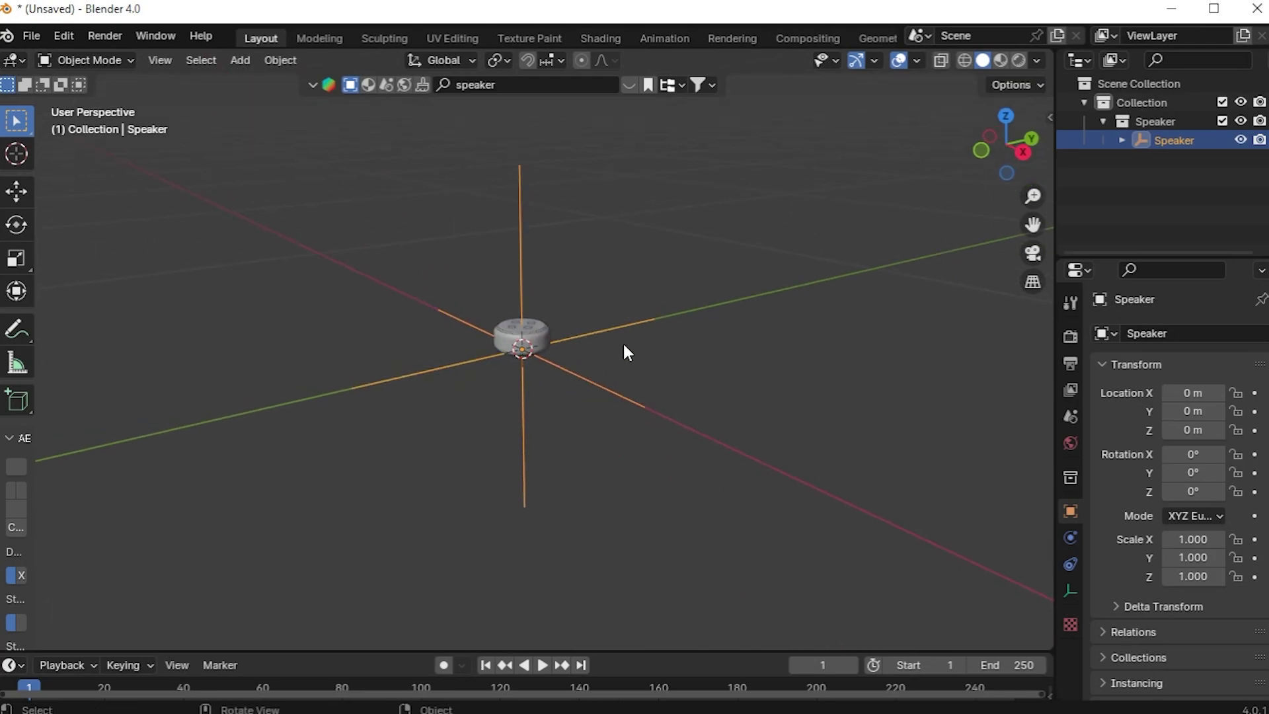
Delete the Speaker parent empty, leaving its cylinder parts in place.
key("x")
left_click(624, 344)
left_click_drag(497, 432, 633, 521)
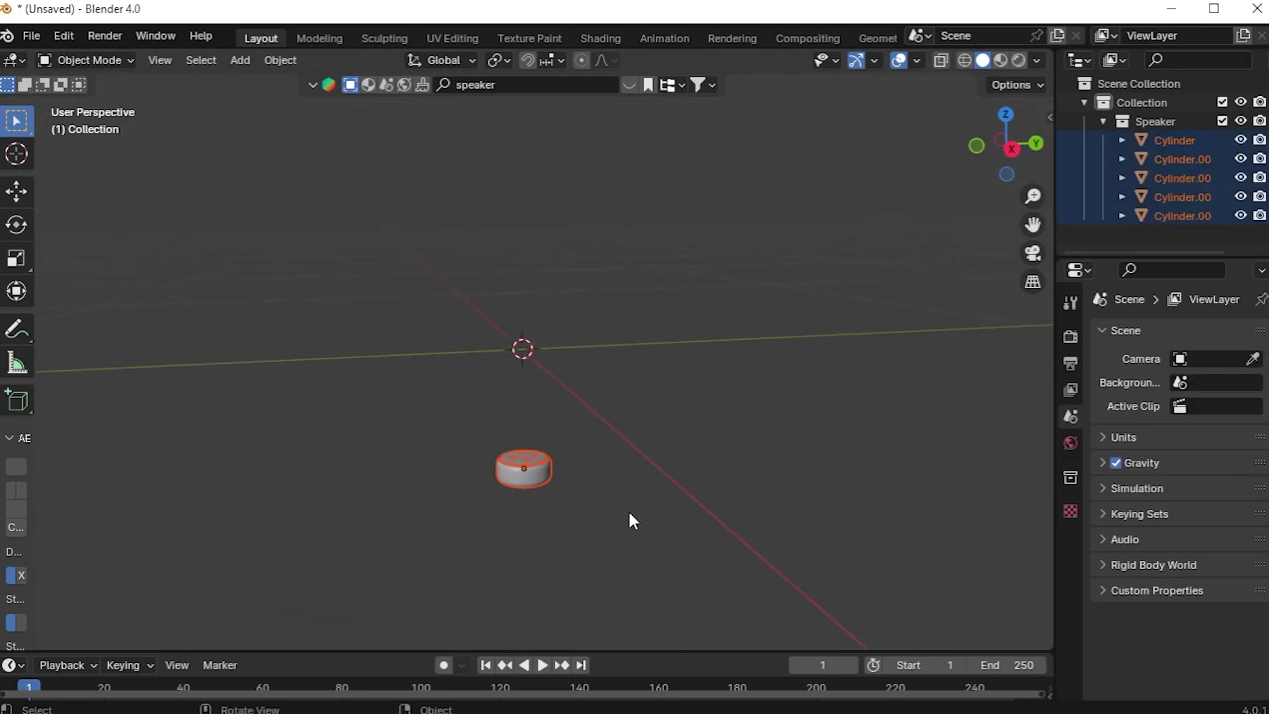
middle_click_drag(581, 451, 550, 469)
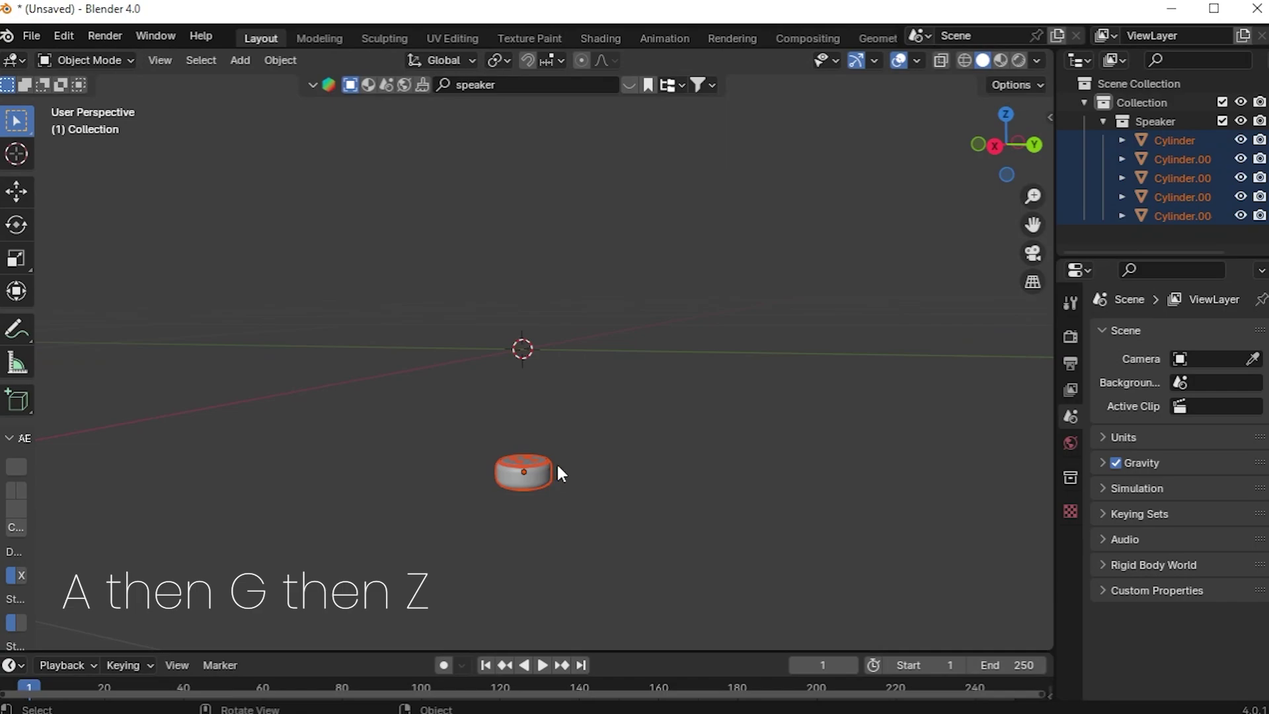
Raise all the speaker parts along Z above the grid and scale them up.
key("a")
key("g")
key("z")
left_click(606, 318)
middle_click_drag(430, 354, 598, 367)
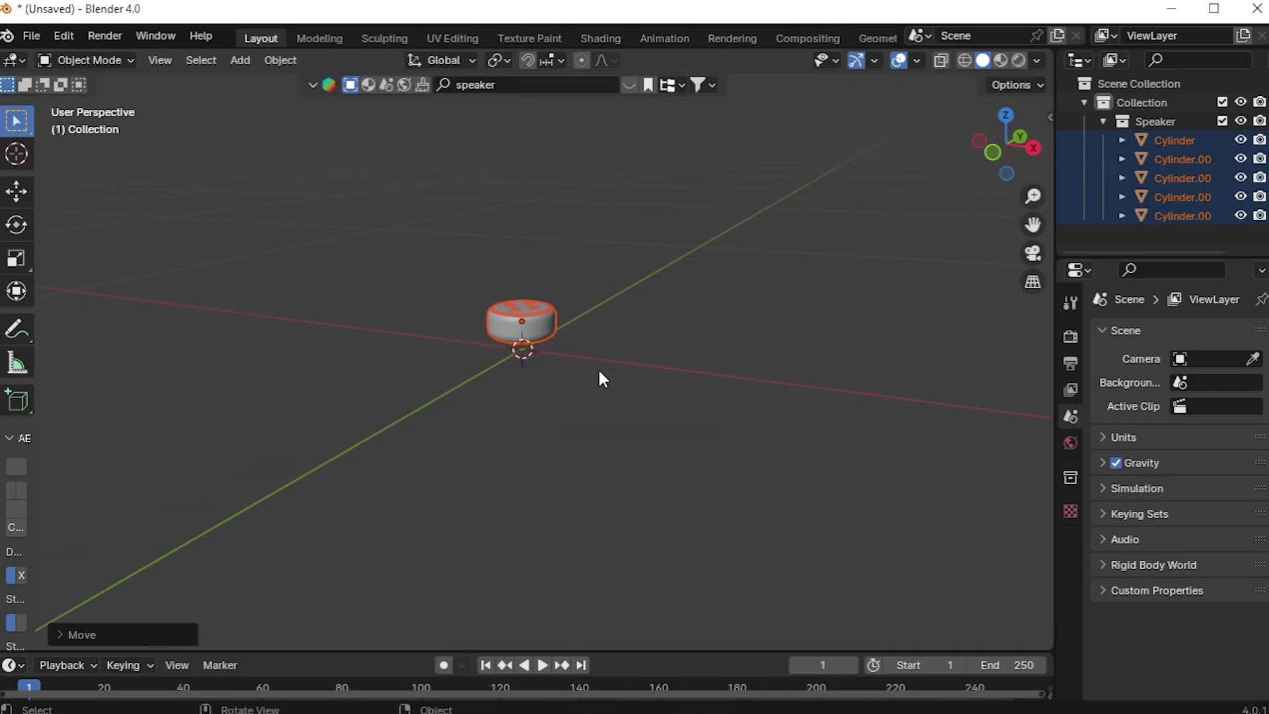
key("s")
left_click(737, 432)
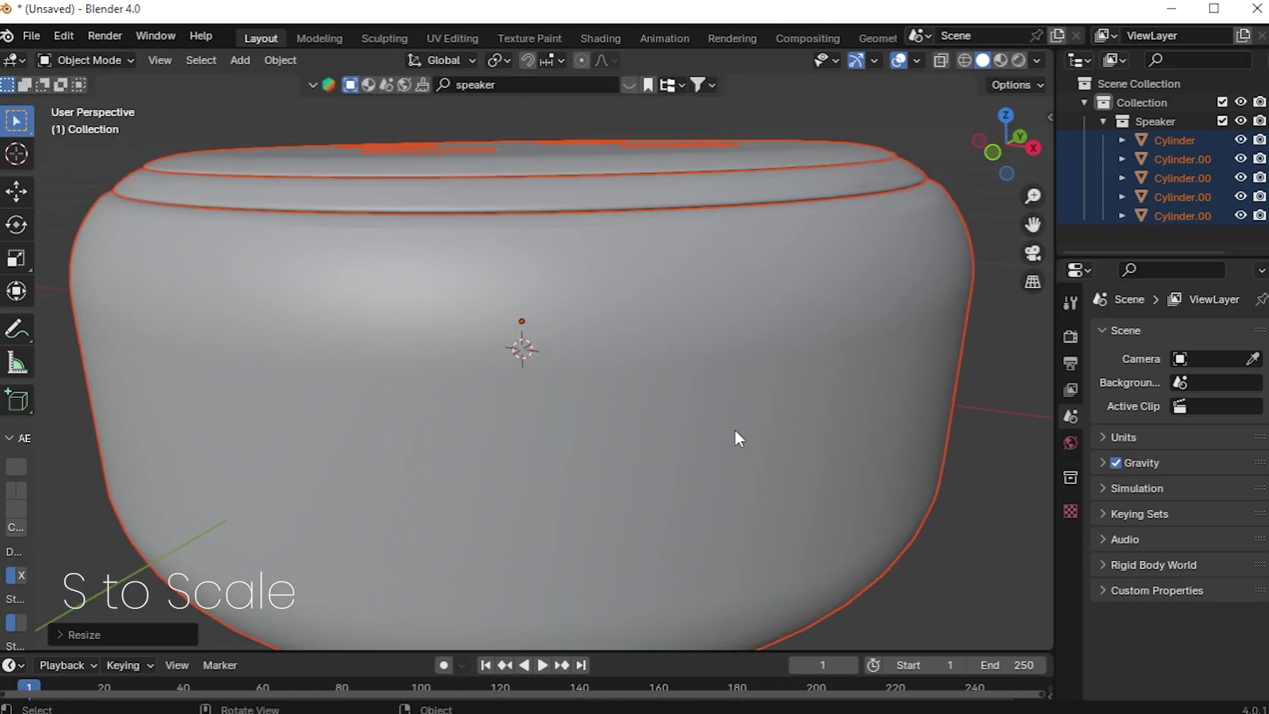
scroll(735, 430, "down", 10)
middle_click_drag(482, 394, 746, 331)
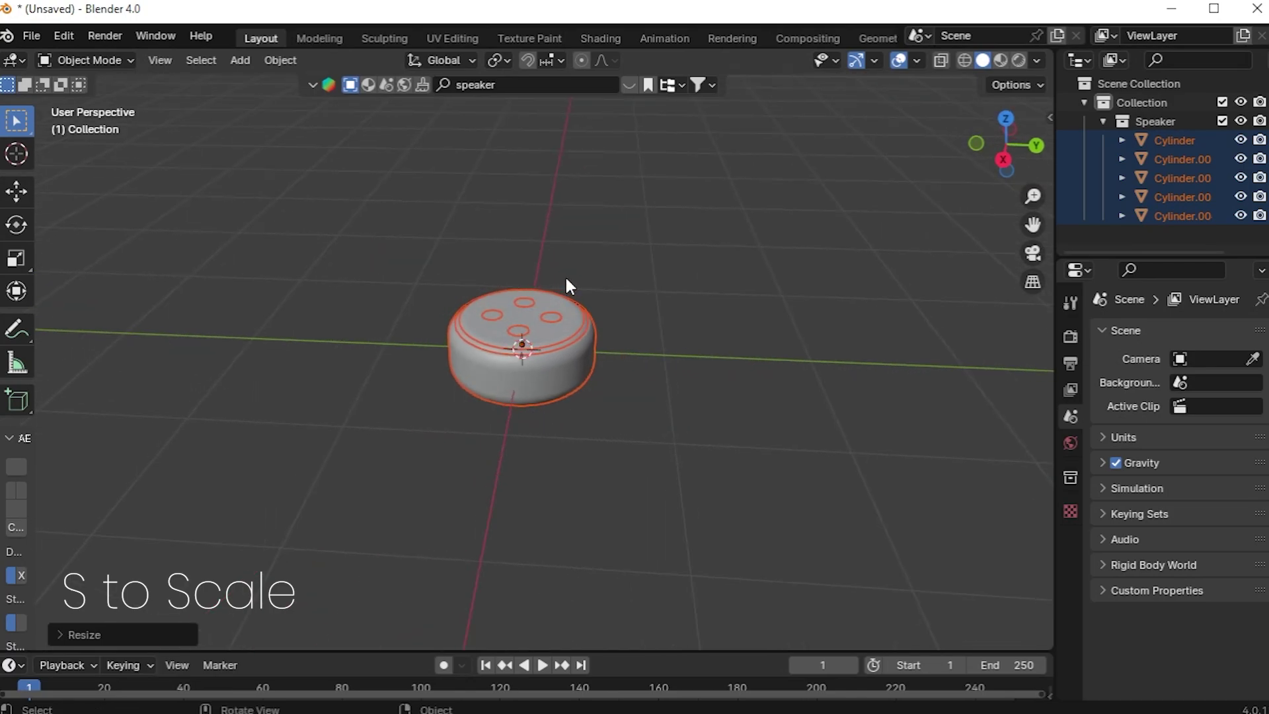
Inspect the speaker from several angles, selecting its overlapping cylinder parts.
left_click(566, 325)
middle_click_drag(566, 326, 555, 395)
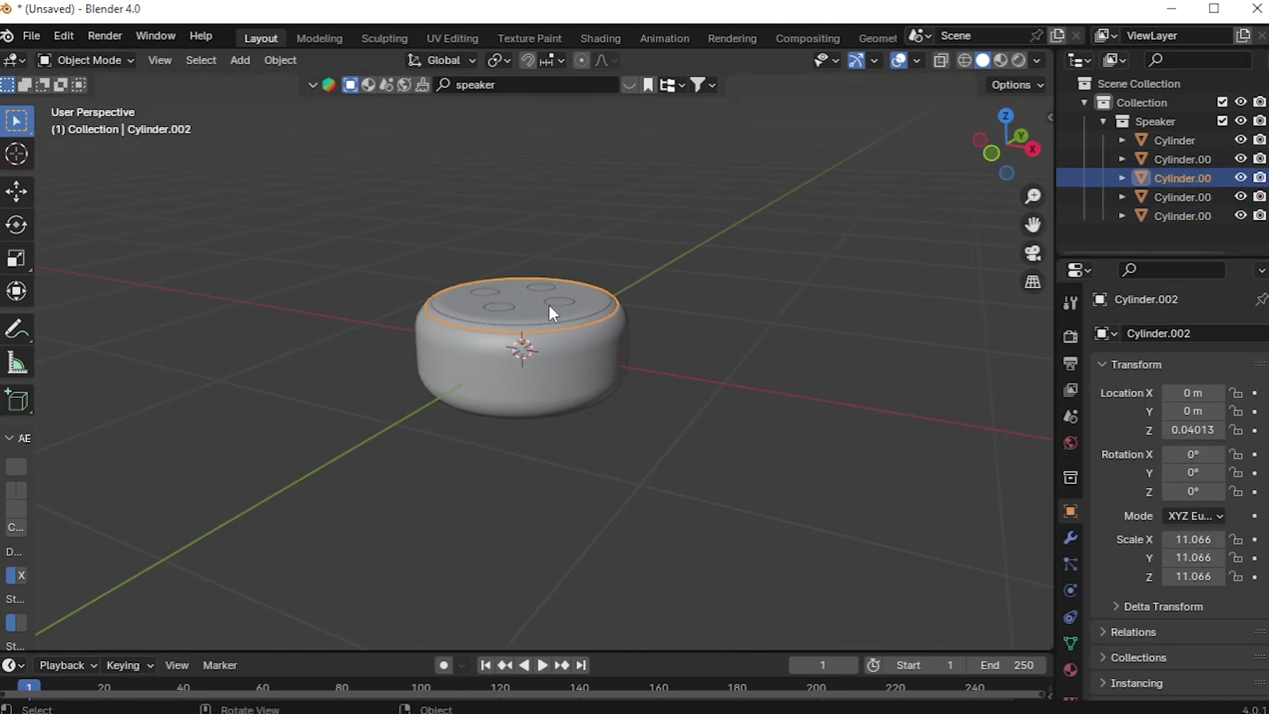
middle_click_drag(555, 351, 550, 293)
left_click(537, 326)
left_click(522, 316)
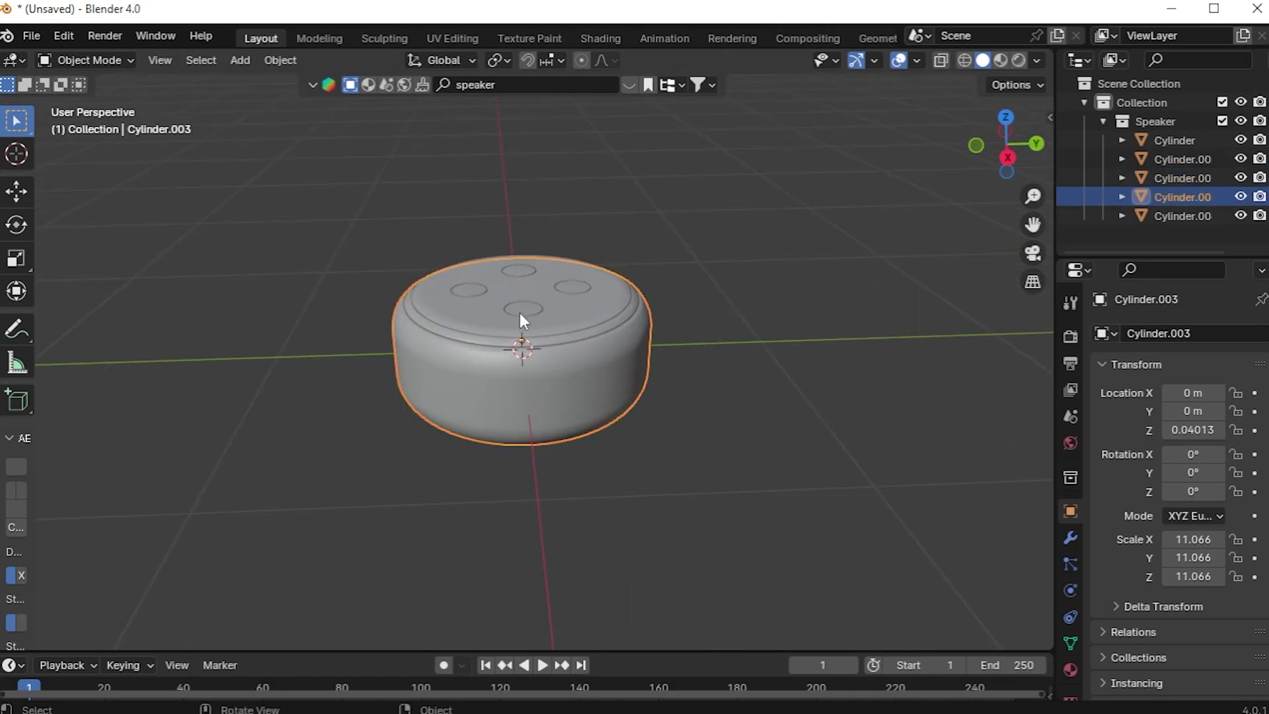
left_click(542, 313)
left_click(588, 331)
middle_click_drag(608, 407, 577, 394)
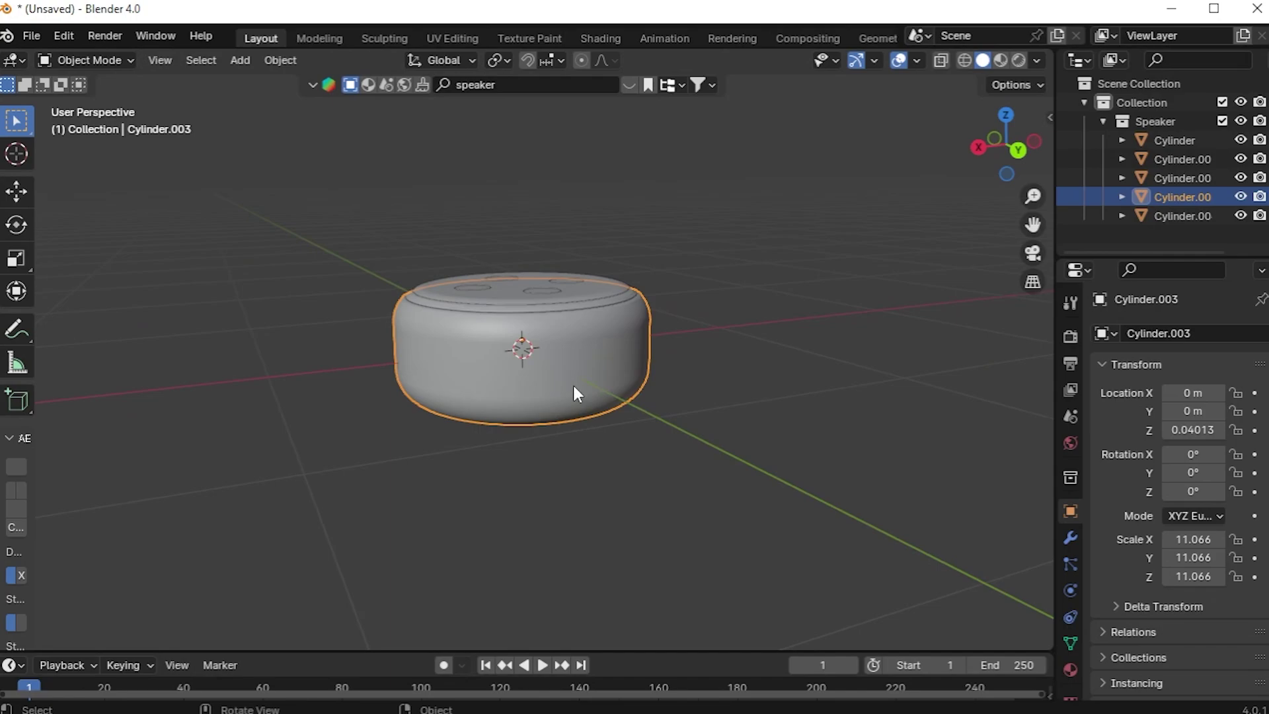
middle_click_drag(661, 374, 509, 345)
left_click(509, 345)
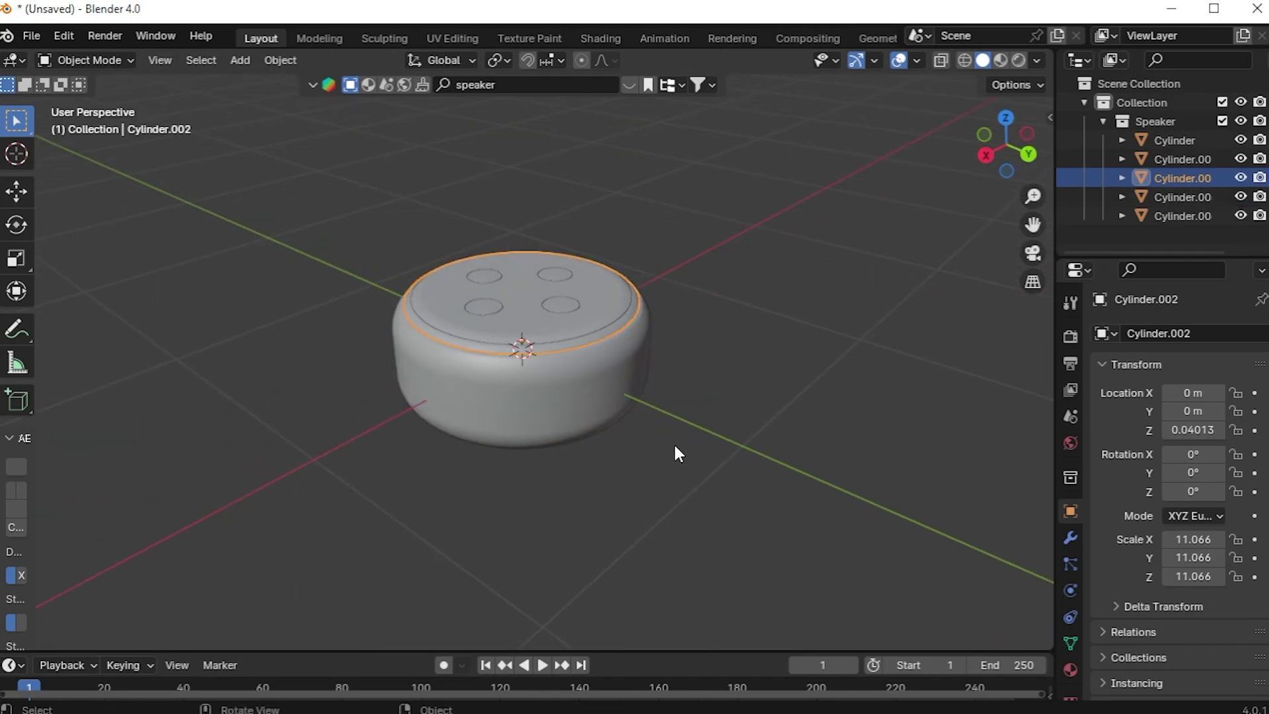
Join all speaker parts into one mesh with Ctrl+J, keeping it at the origin.
key("a")
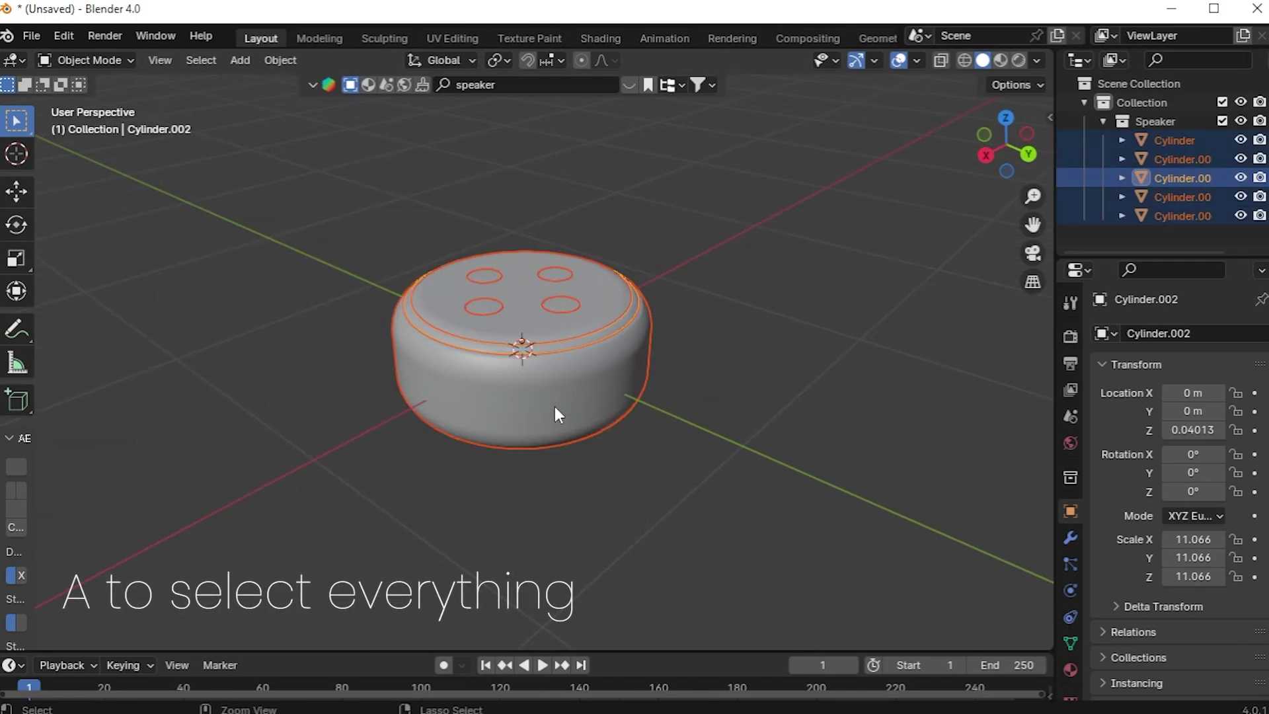
key("ctrl+j")
middle_click_drag(575, 390, 652, 389)
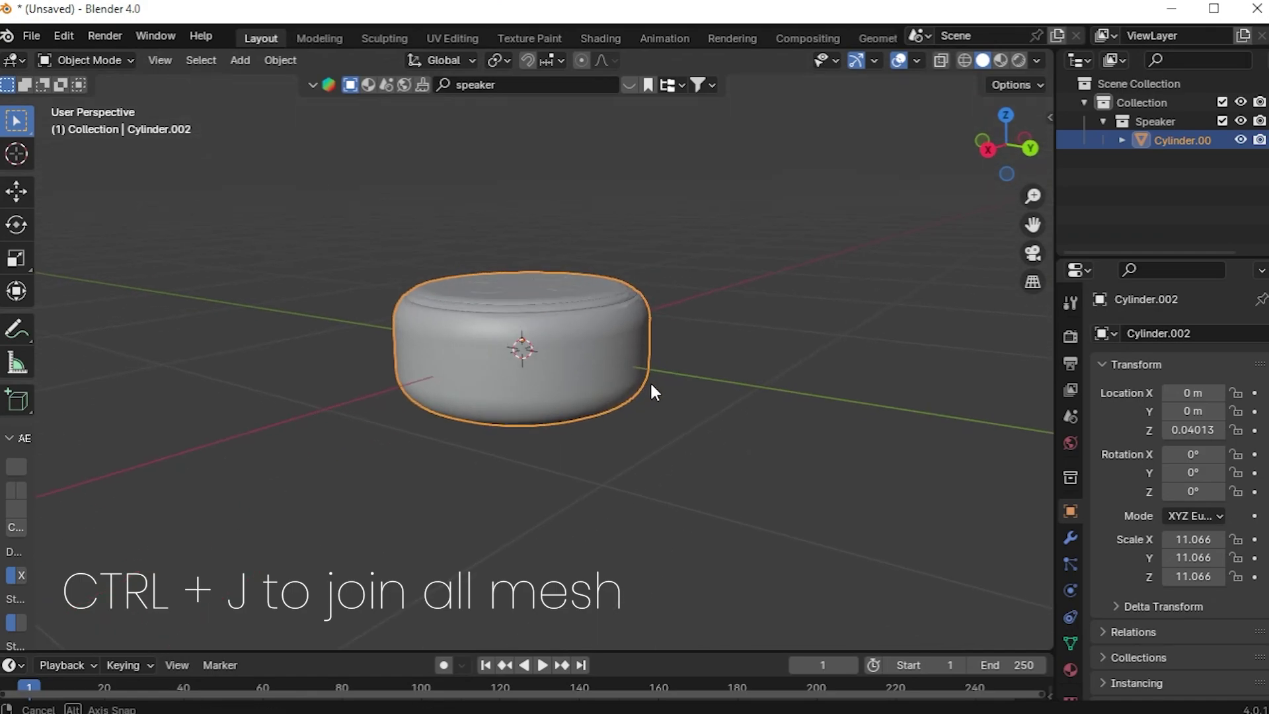
key("g")
key("Escape")
middle_click_drag(579, 359, 487, 306)
Give the speaker an Active rigid body with 1 kg mass and Convex Hull collision.
scroll(565, 309, "down", 4)
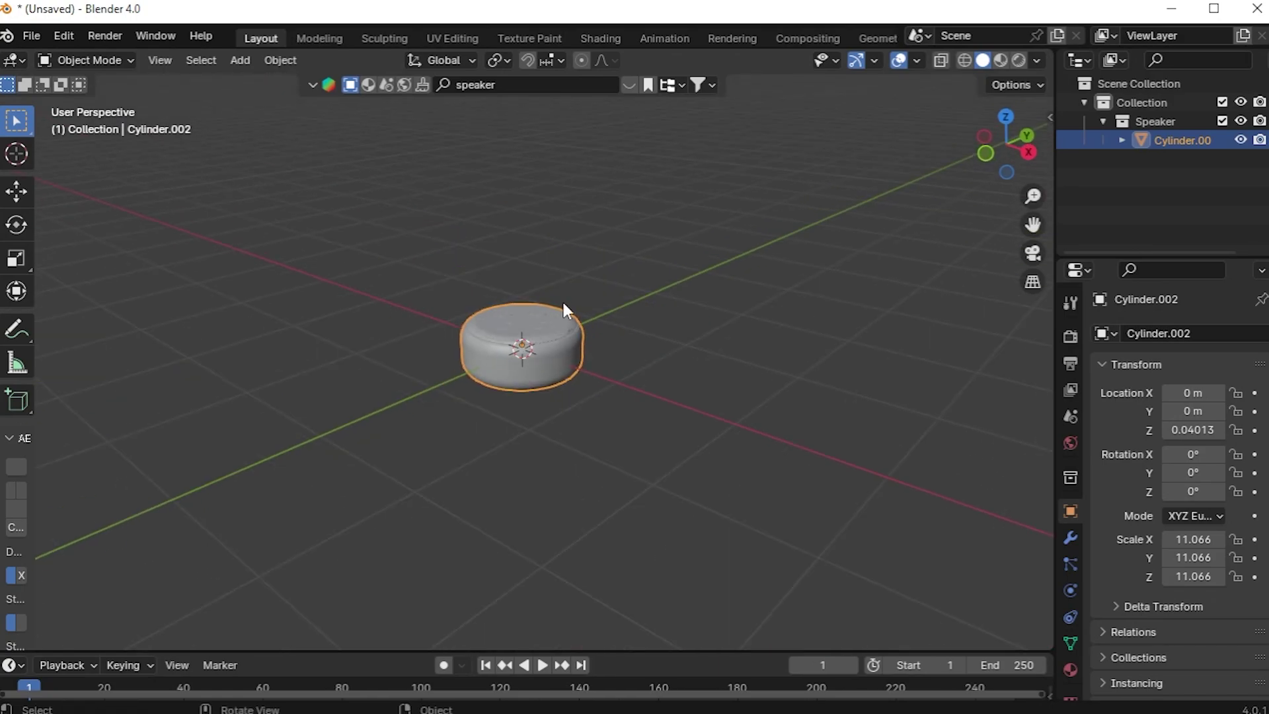
middle_click_drag(567, 310, 612, 365)
scroll(616, 397, "up", 3)
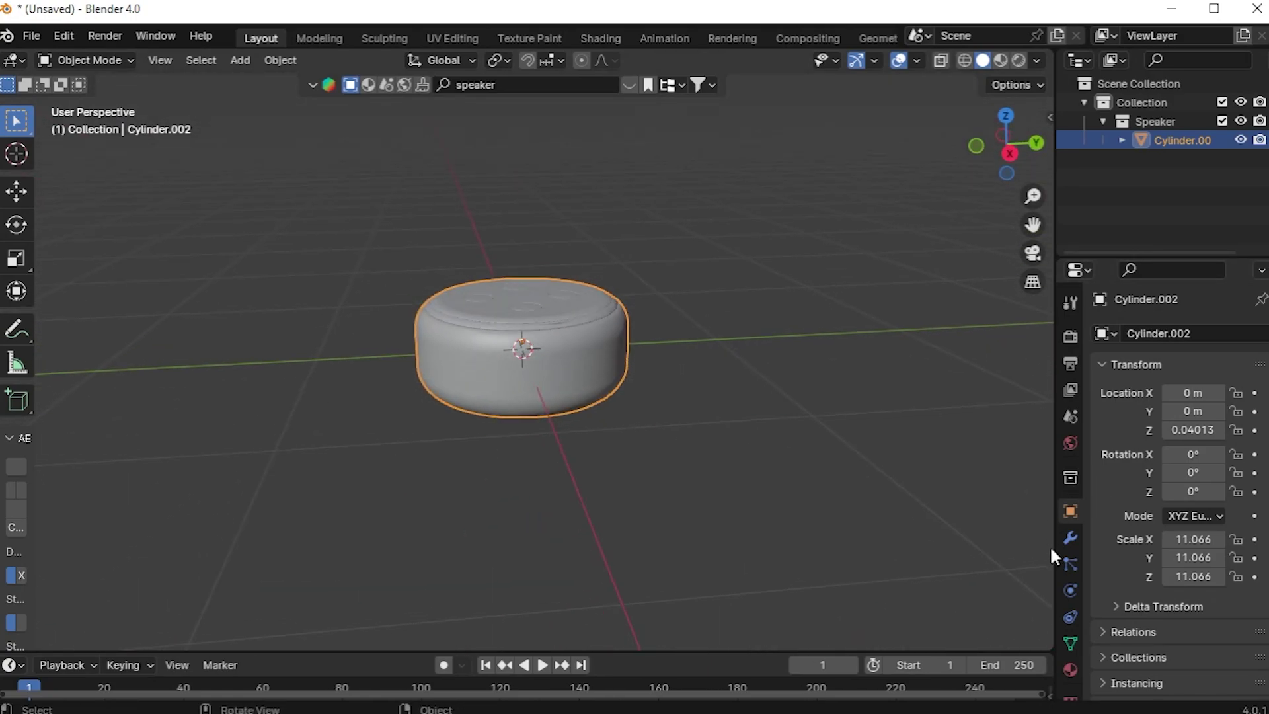
left_click(1069, 590)
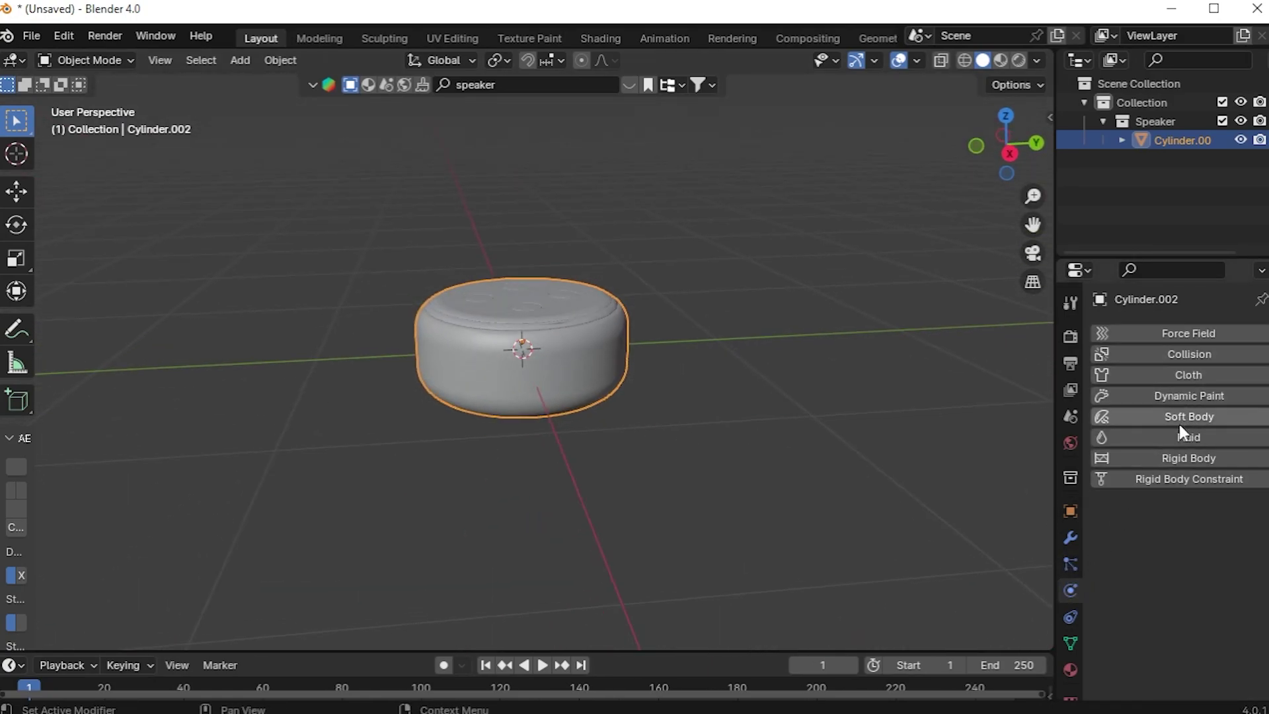
left_click(1152, 455)
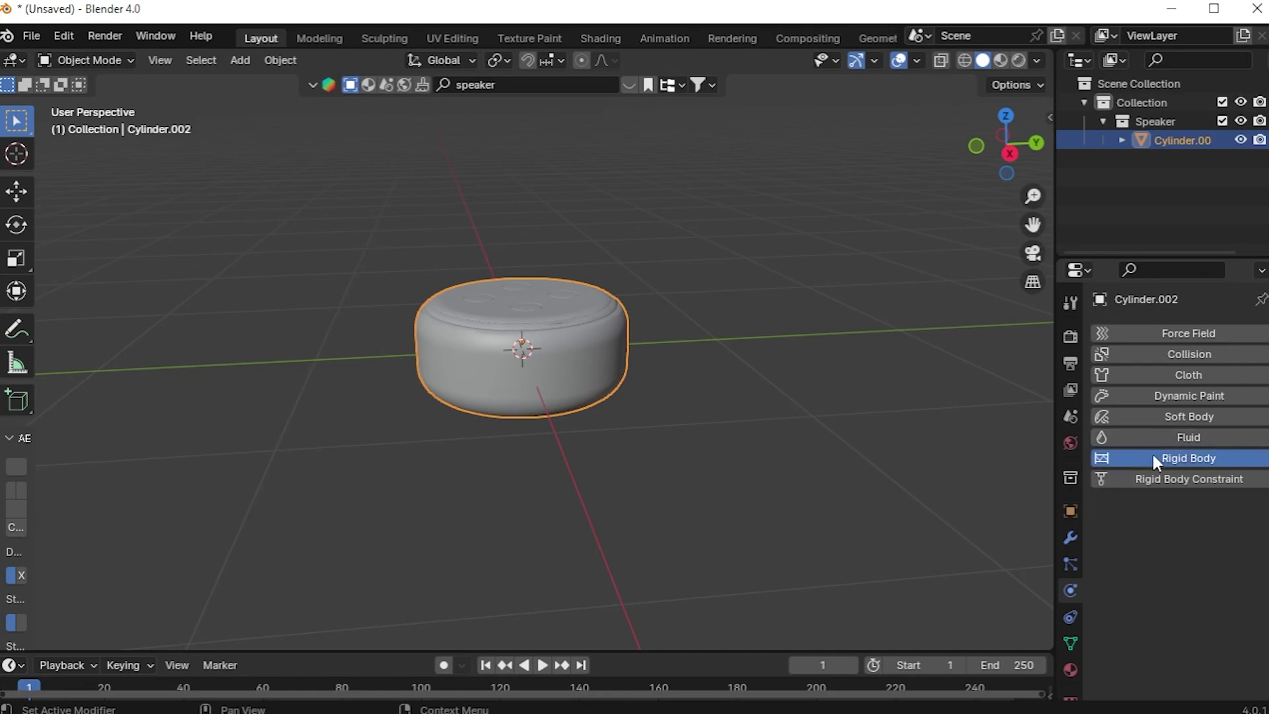
scroll(1153, 455, "down", 5)
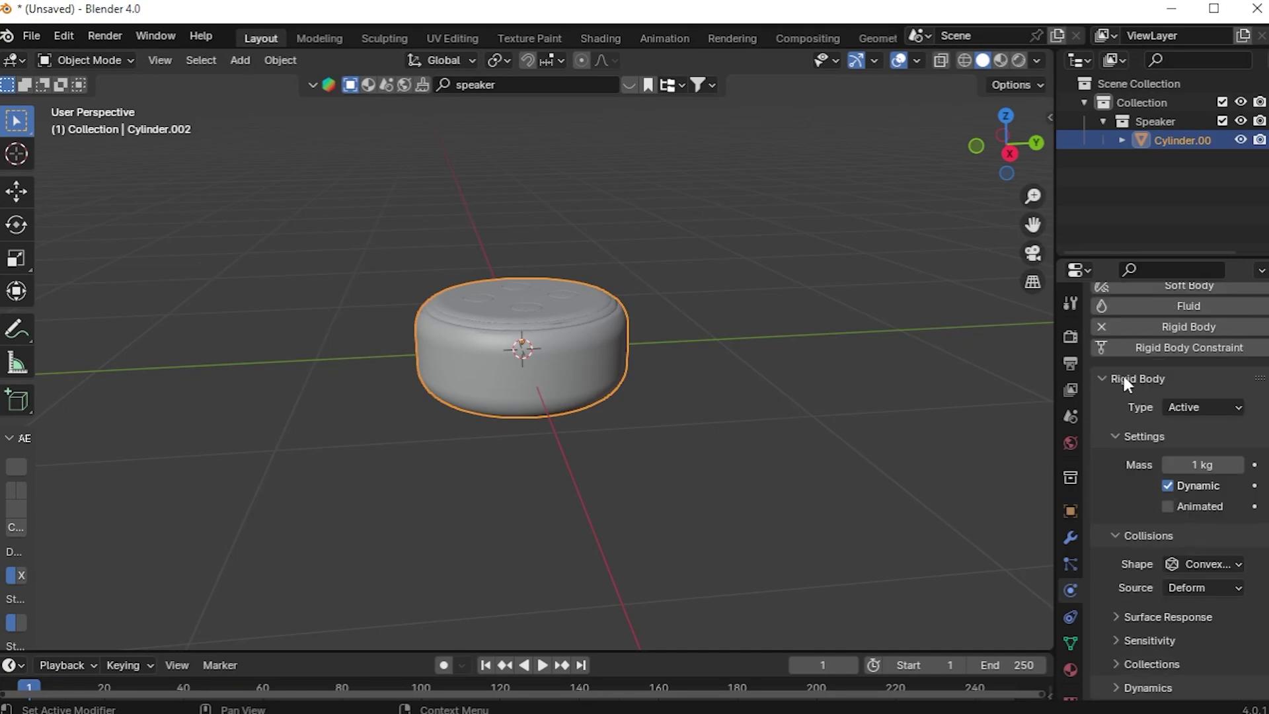
middle_click_drag(936, 443, 902, 368)
scroll(523, 334, "down", 5)
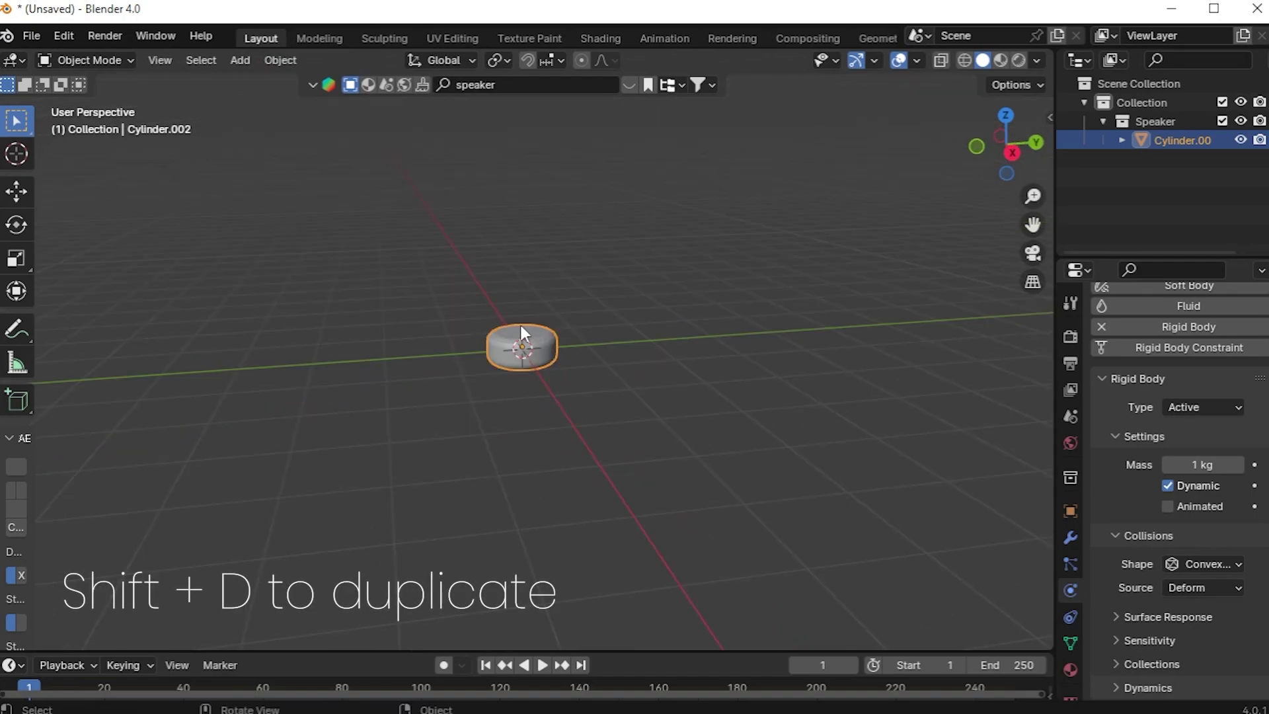
Duplicate the speaker into several copies scattered above the grid.
key("shift+d")
left_click(625, 271)
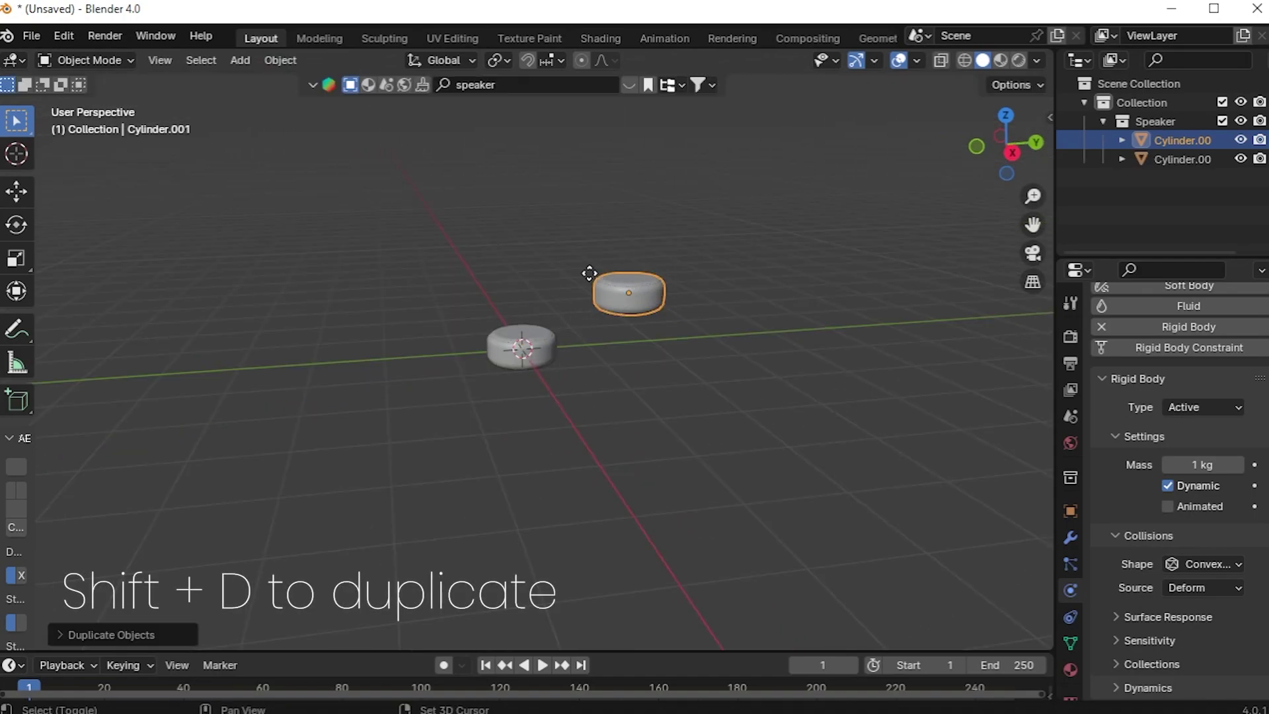
key("shift+d")
left_click(387, 240)
key("shift+d")
left_click(397, 357)
key("shift+d")
left_click(487, 206)
key("shift+d")
left_click(528, 198)
key("shift+d")
scroll(634, 198, "up", 3)
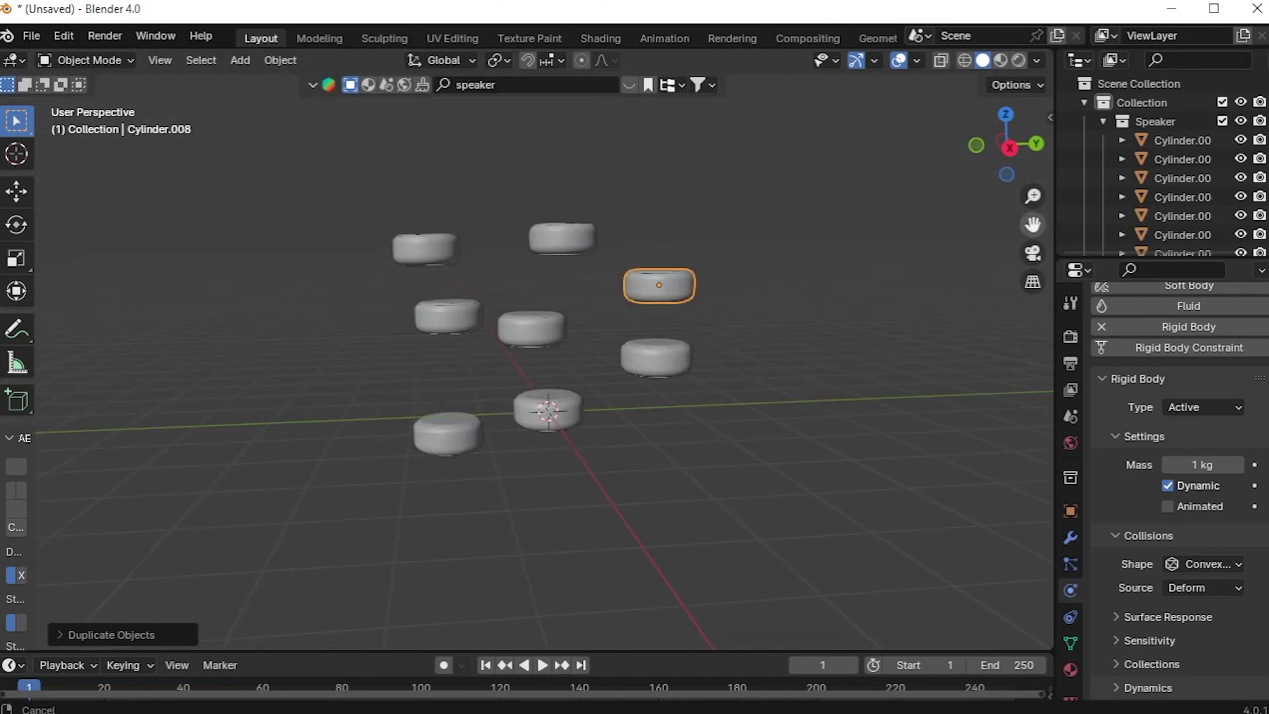
left_click(674, 429)
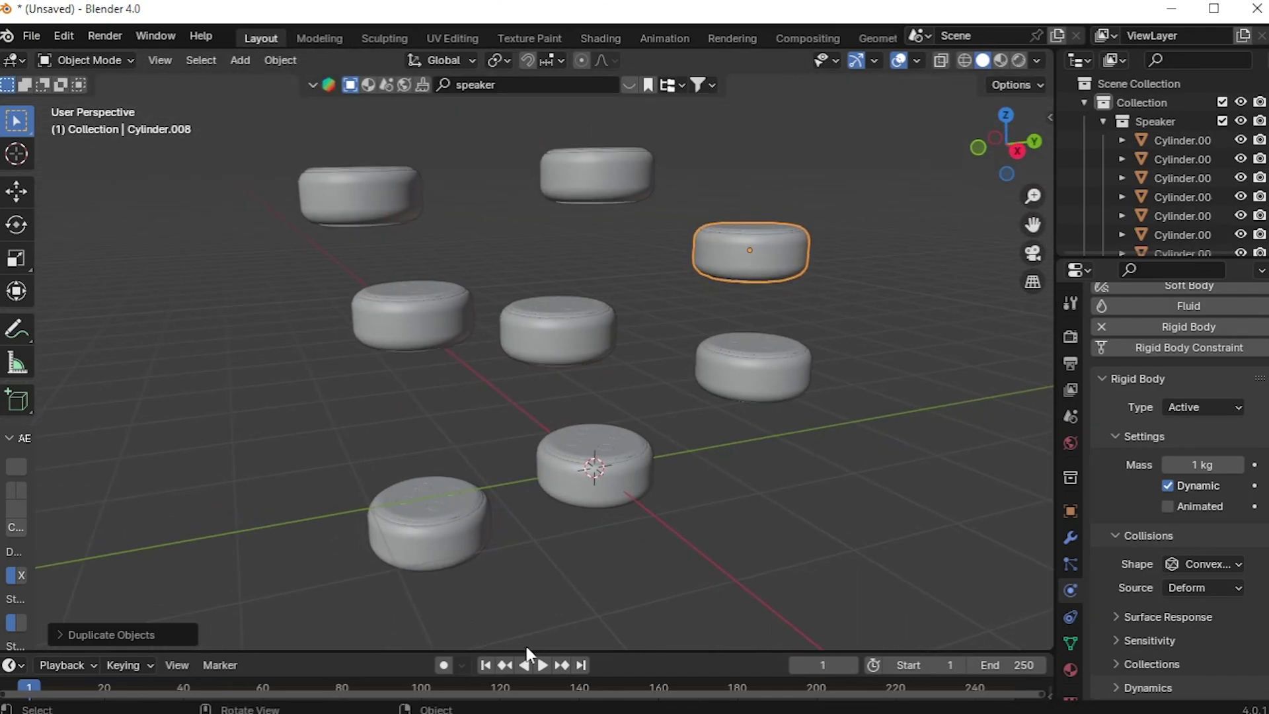
Enlarge the timeline and play the animation to watch the speakers fall.
left_click_drag(538, 650, 539, 590)
key("space")
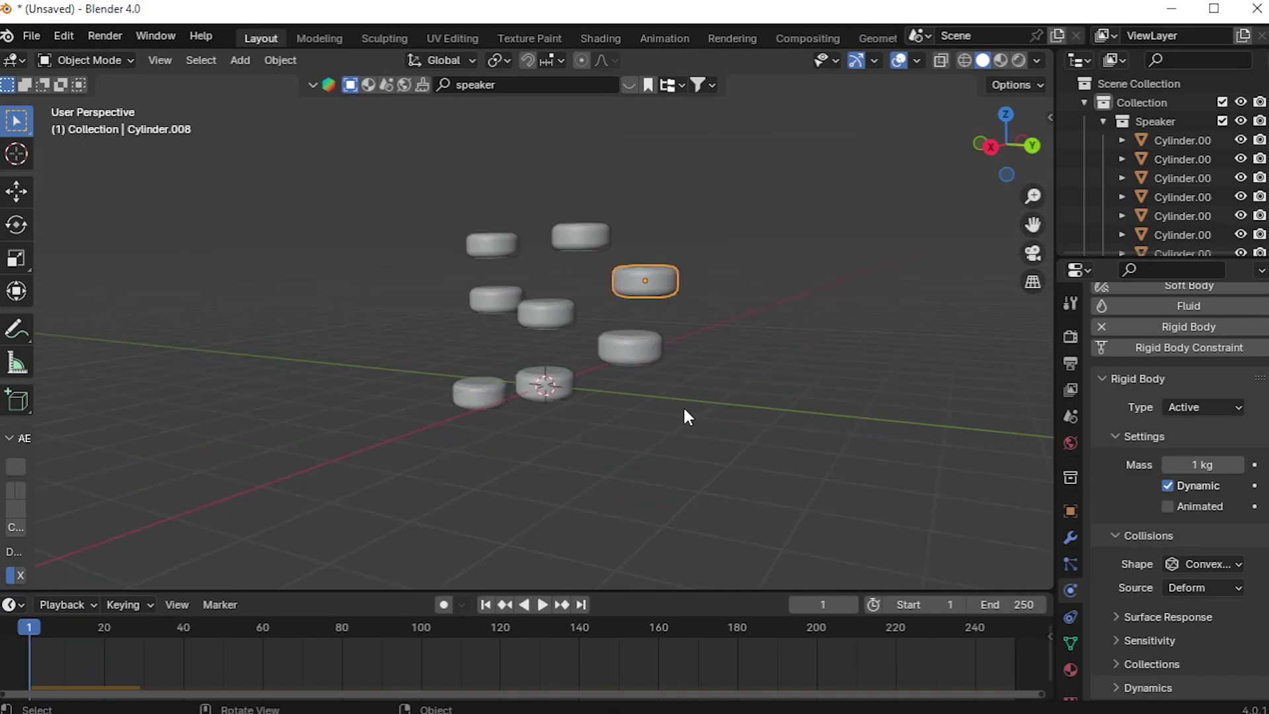
middle_click_drag(470, 371, 609, 441)
middle_click_drag(525, 397, 457, 401)
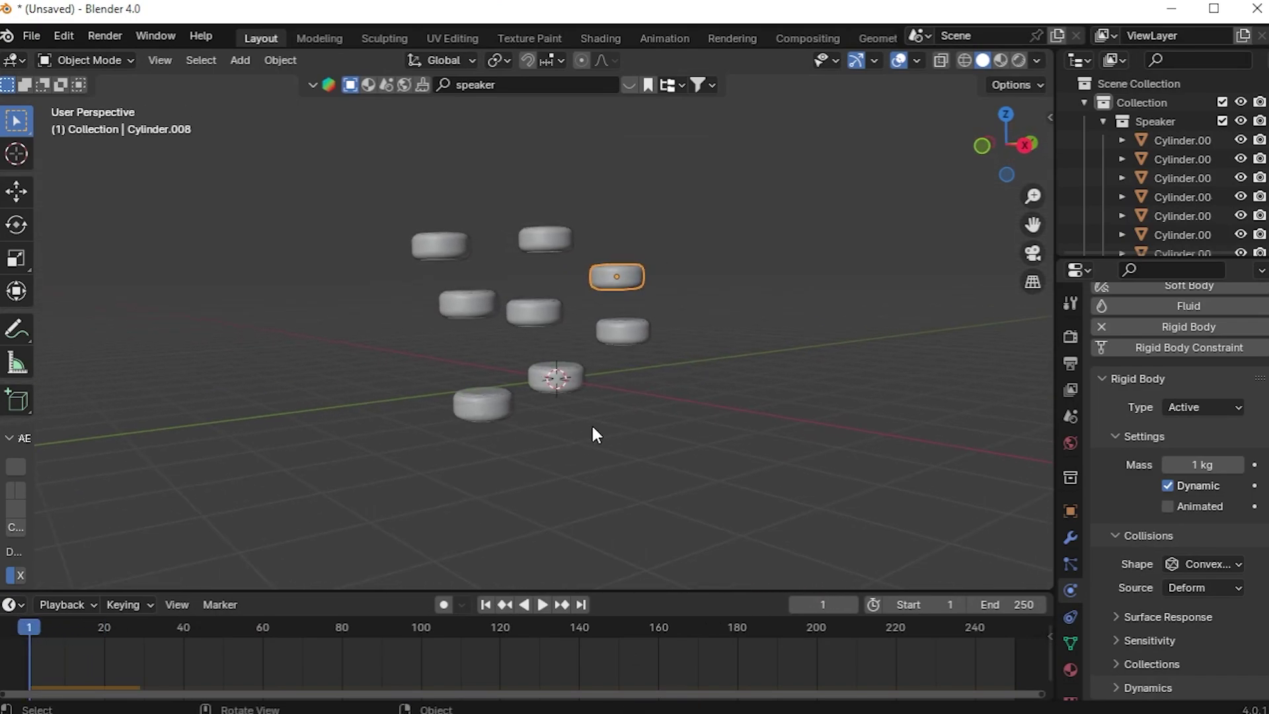
middle_click_drag(593, 431, 503, 429)
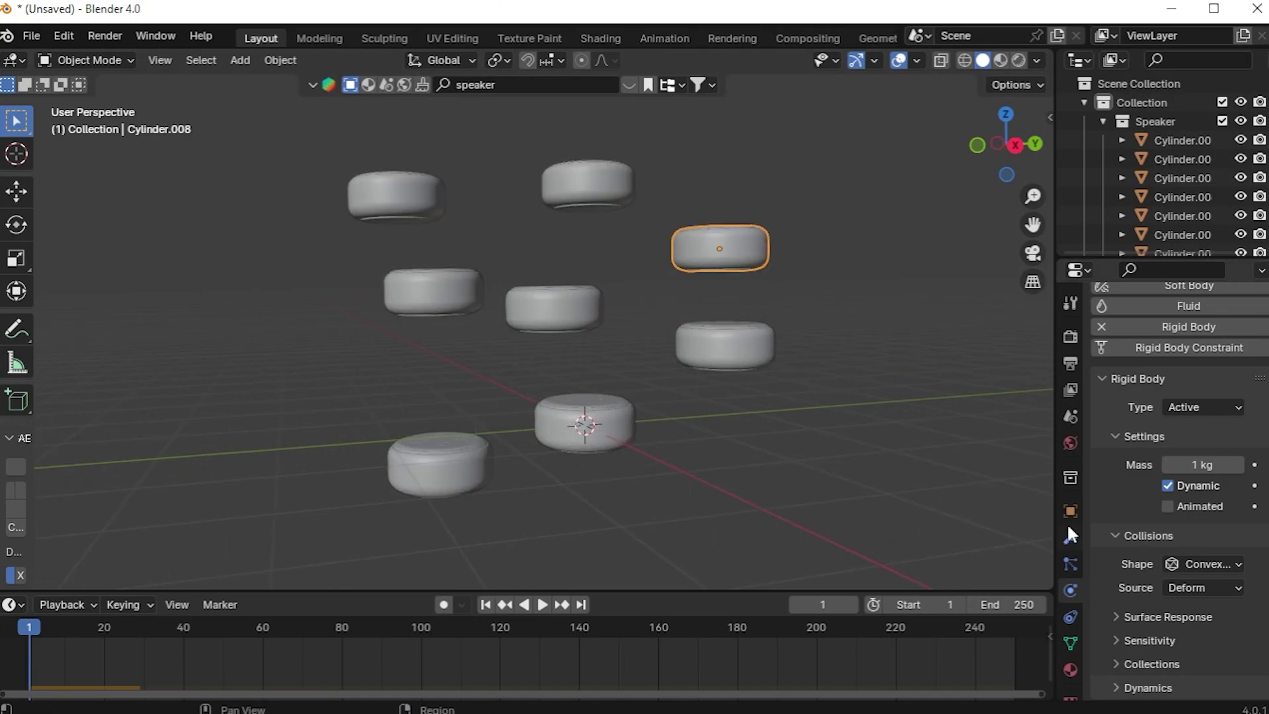
Add a Turbulence force field at the origin, preview playback, then rewind to frame 1.
key("shift+a")
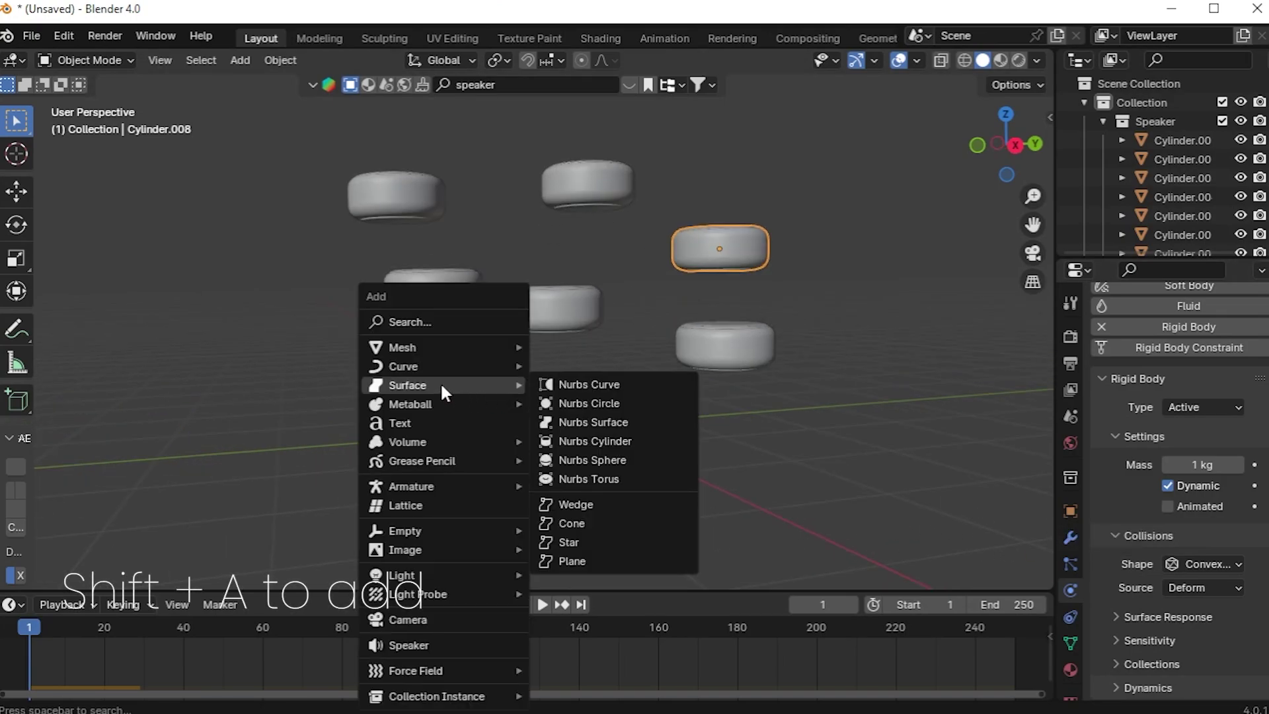
mouse_move(418, 669)
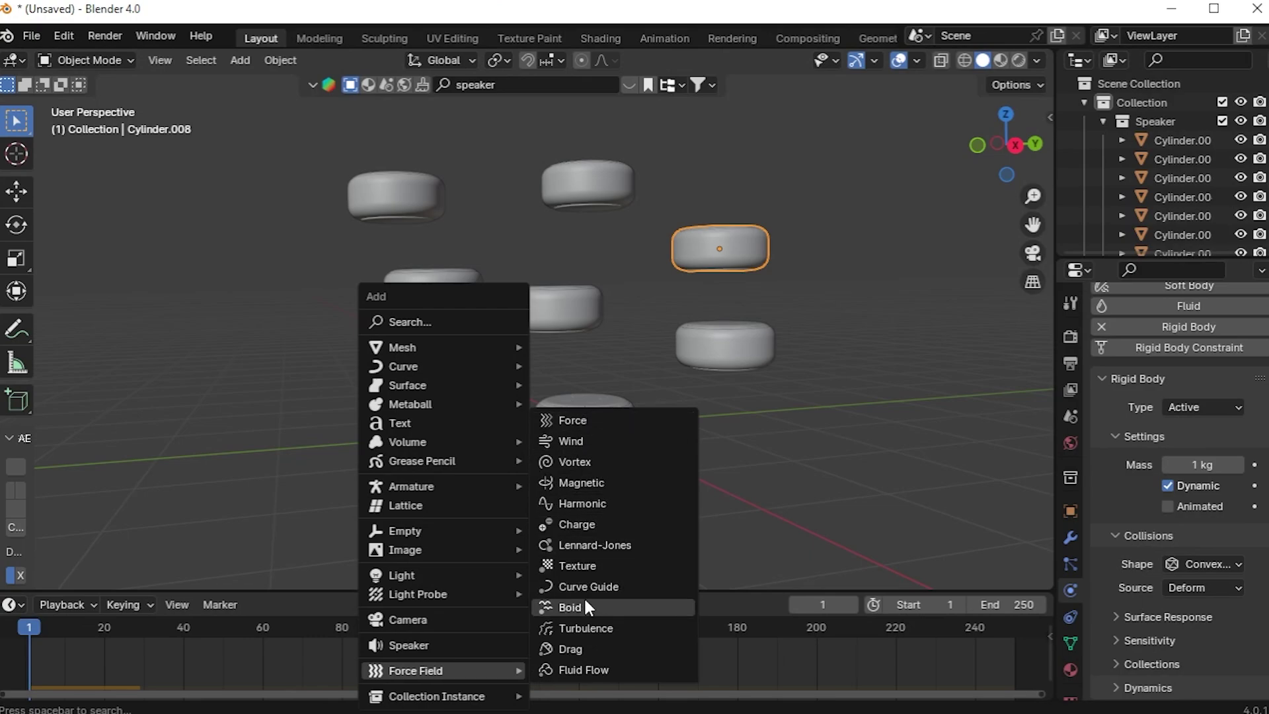
left_click(593, 628)
mouse_move(634, 493)
middle_mouse_down()
mouse_move(688, 492)
mouse_move(651, 488)
middle_mouse_up()
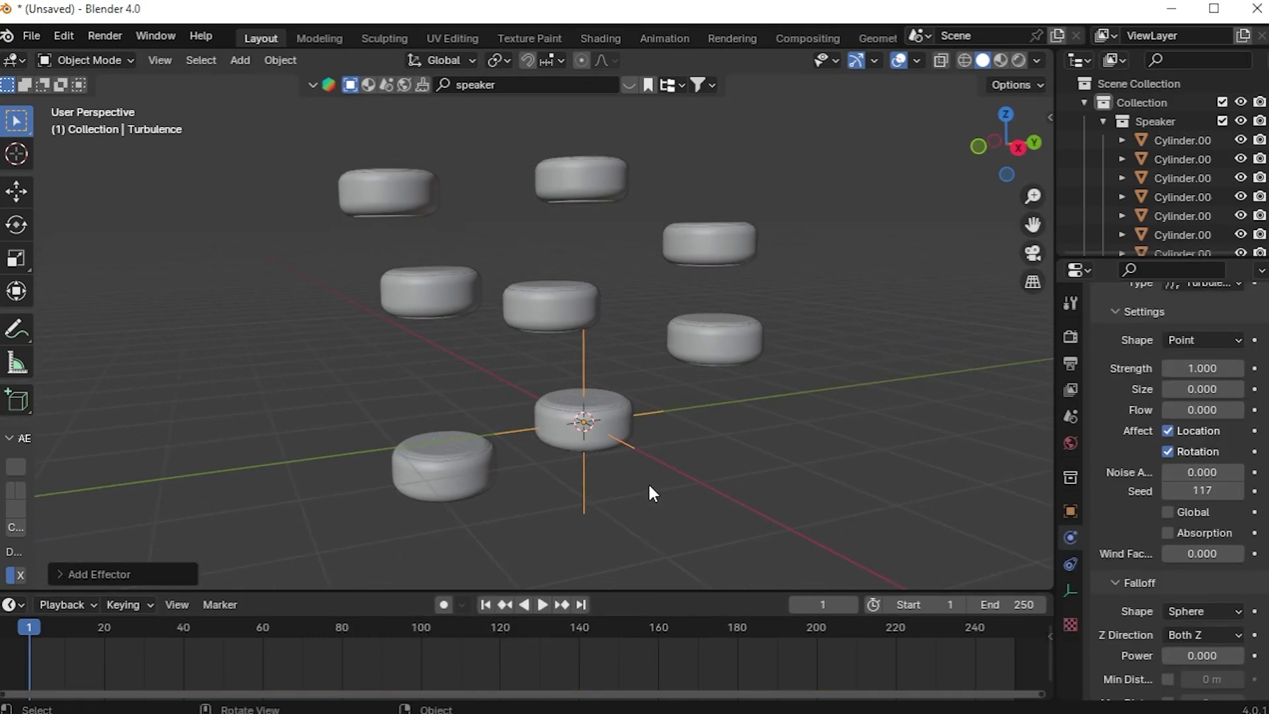
key("space")
key("space")
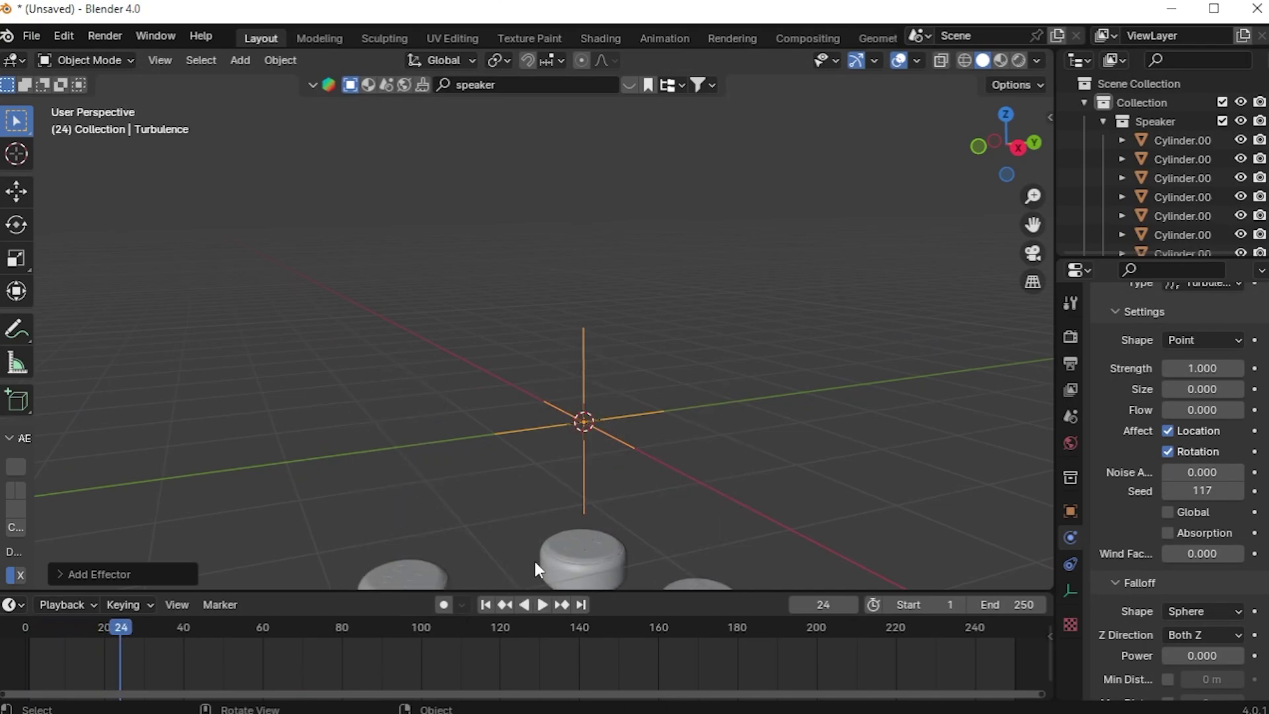
left_click(486, 604)
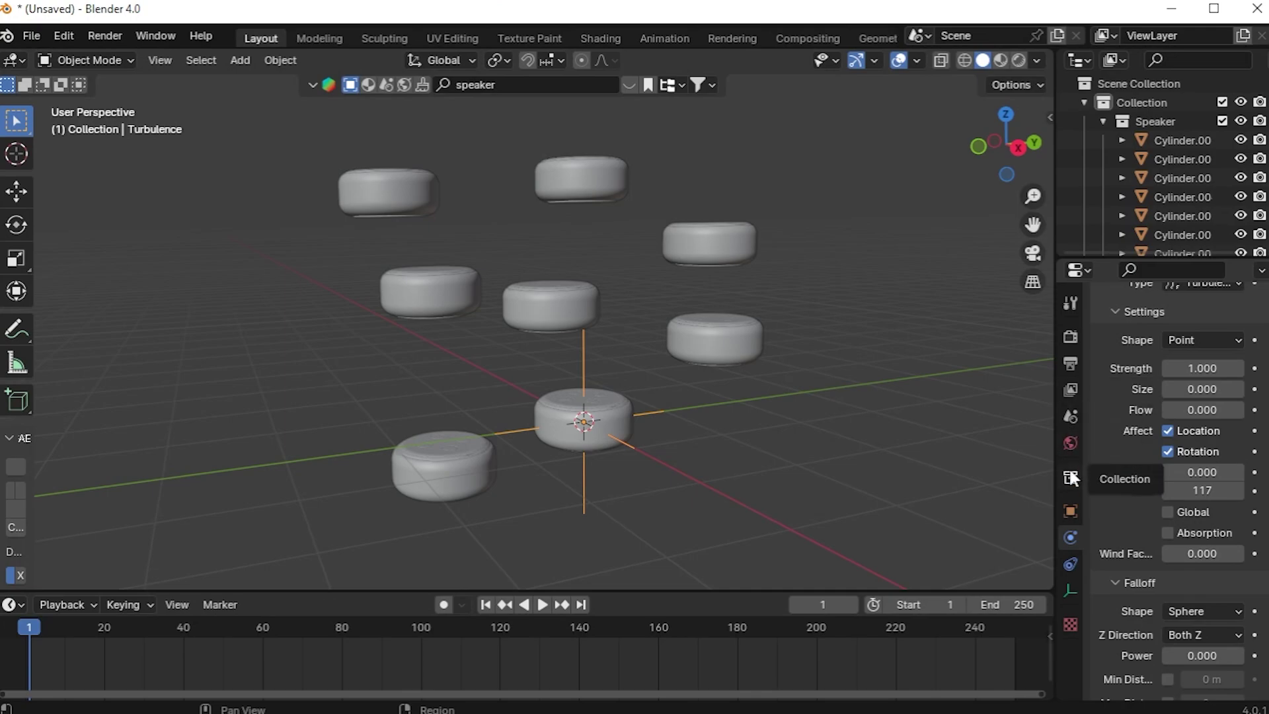
In Scene properties, expand Rigid Body World Field Weights and set gravity weight to 0.
left_click(1070, 417)
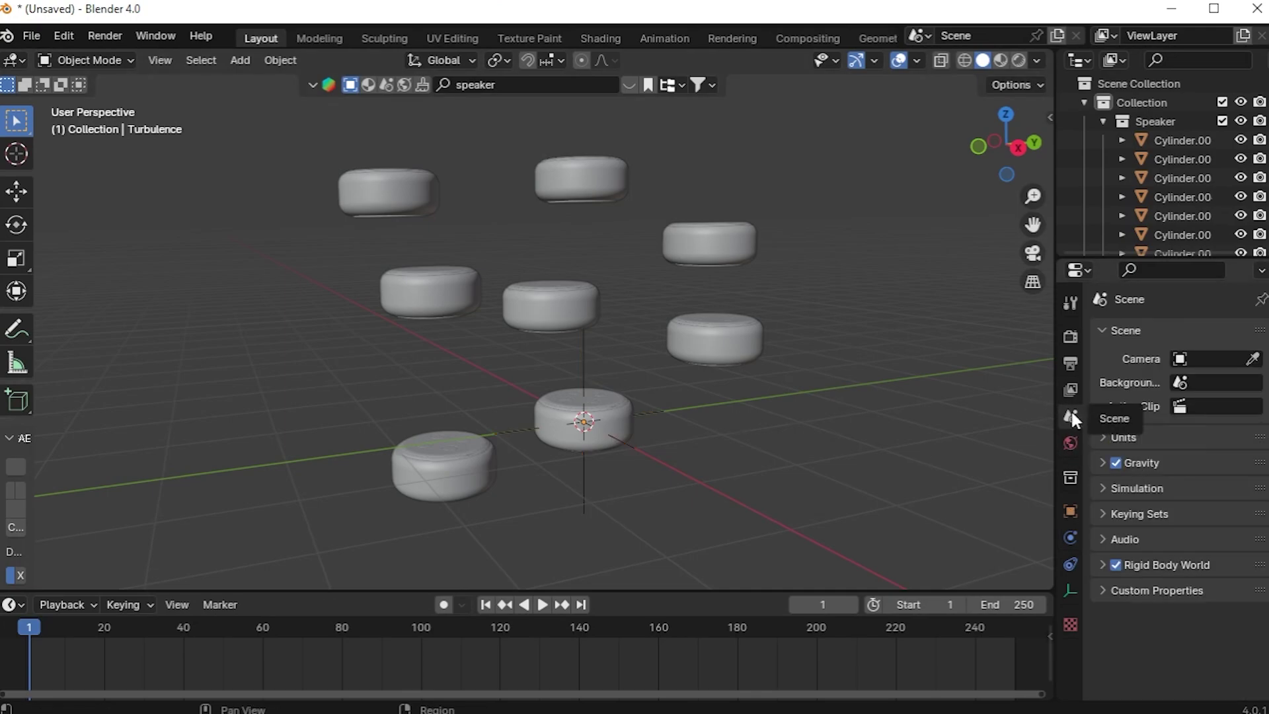
left_click(1101, 564)
scroll(1099, 561, "down", 5)
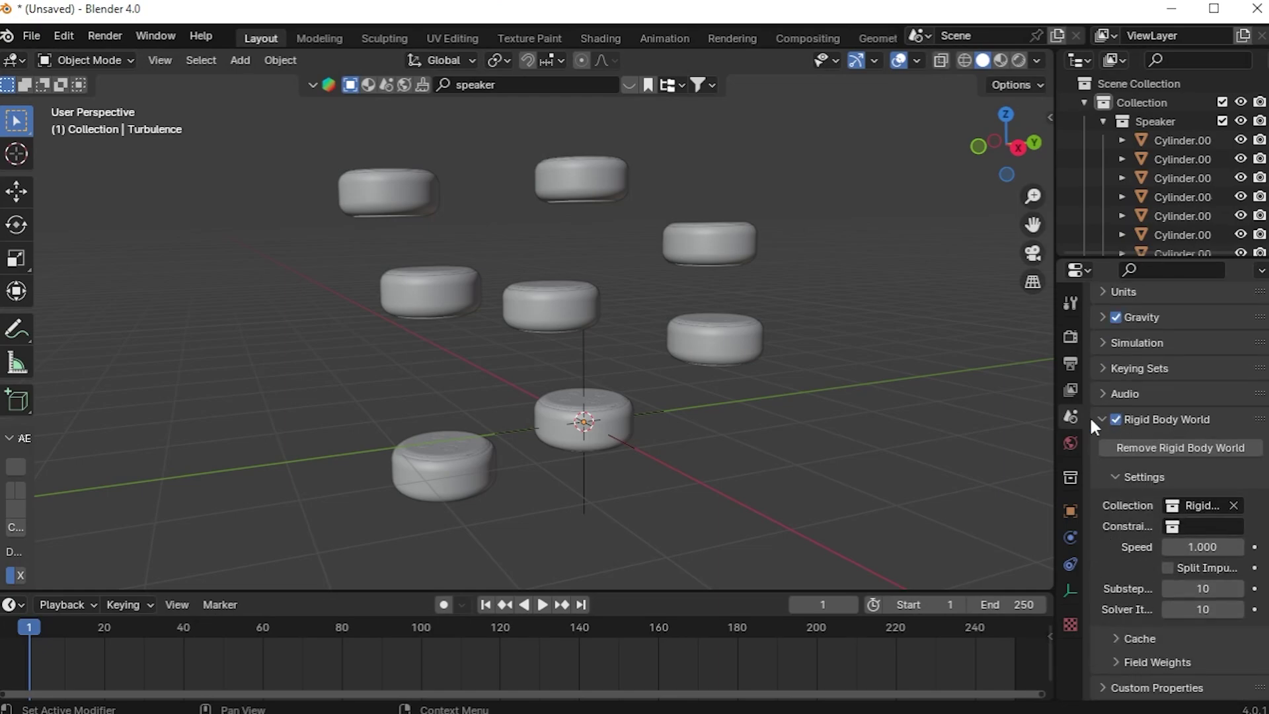
left_click(1095, 418)
left_click(1101, 563)
scroll(1101, 552, "down", 5)
scroll(1112, 658, "down", 6)
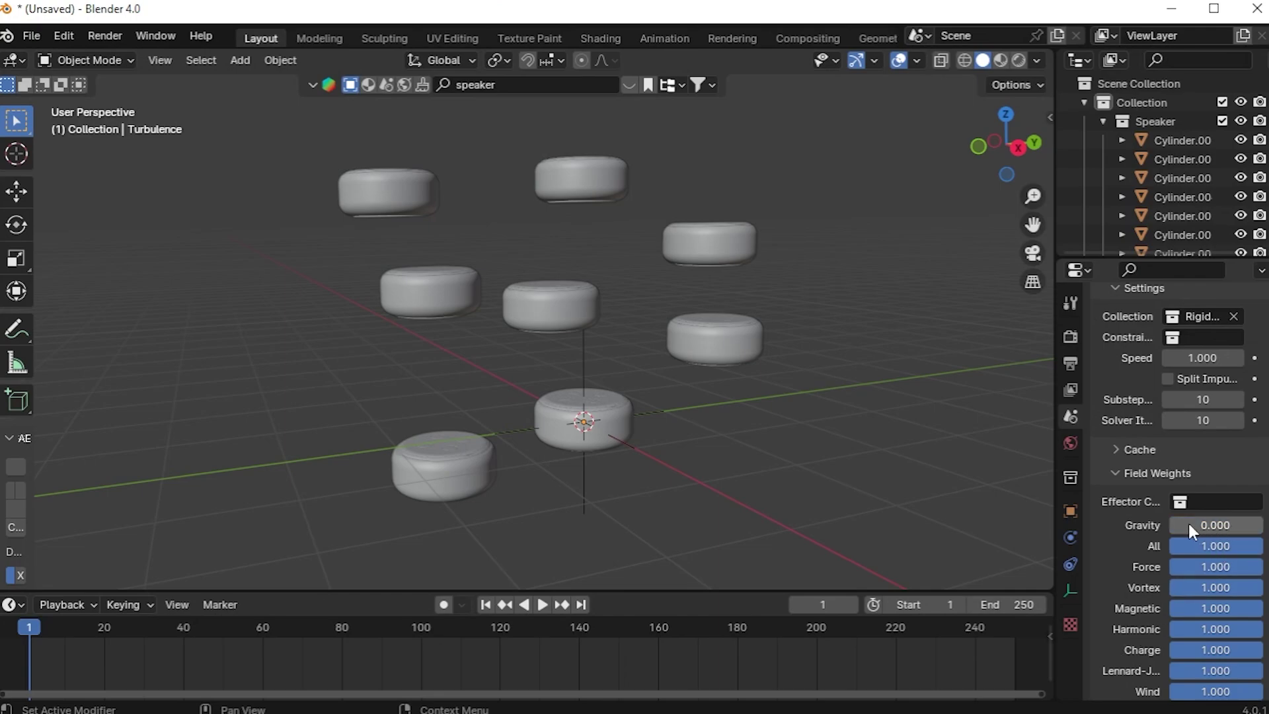
left_click(1126, 474)
Play the animation to watch the speakers float under turbulence alone.
middle_click_drag(787, 497, 684, 415)
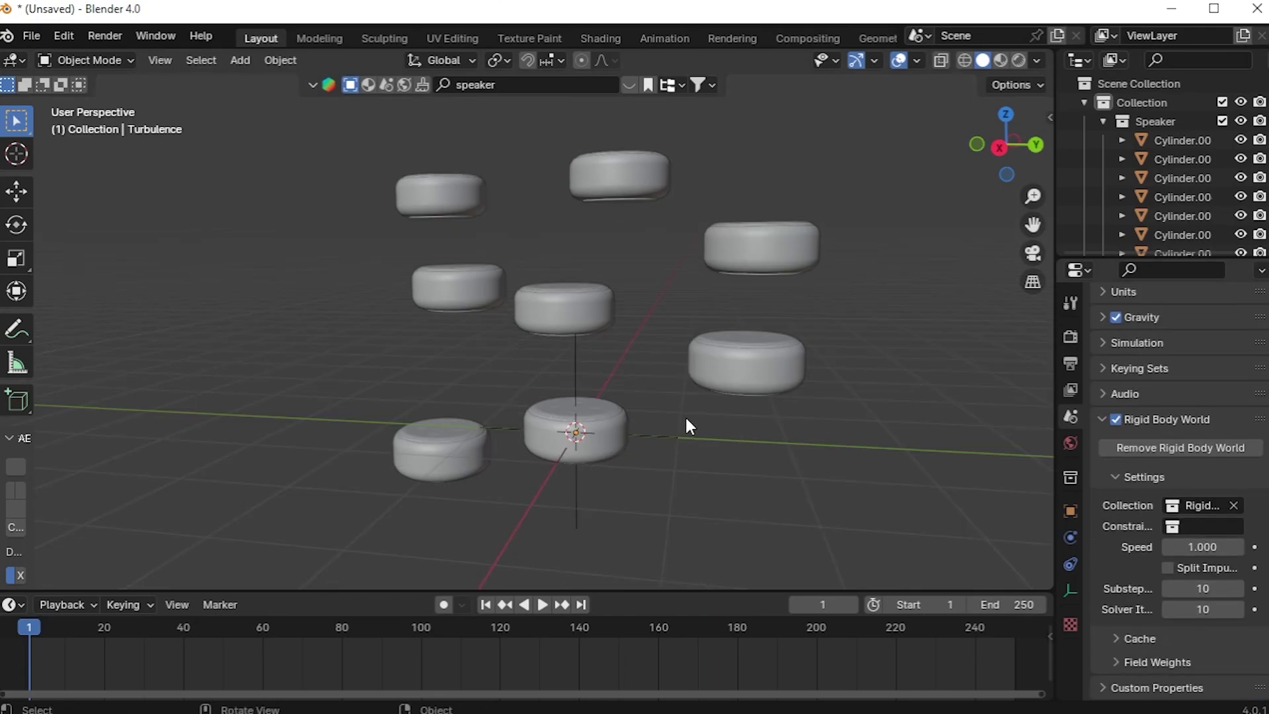
middle_click_drag(405, 357, 433, 350)
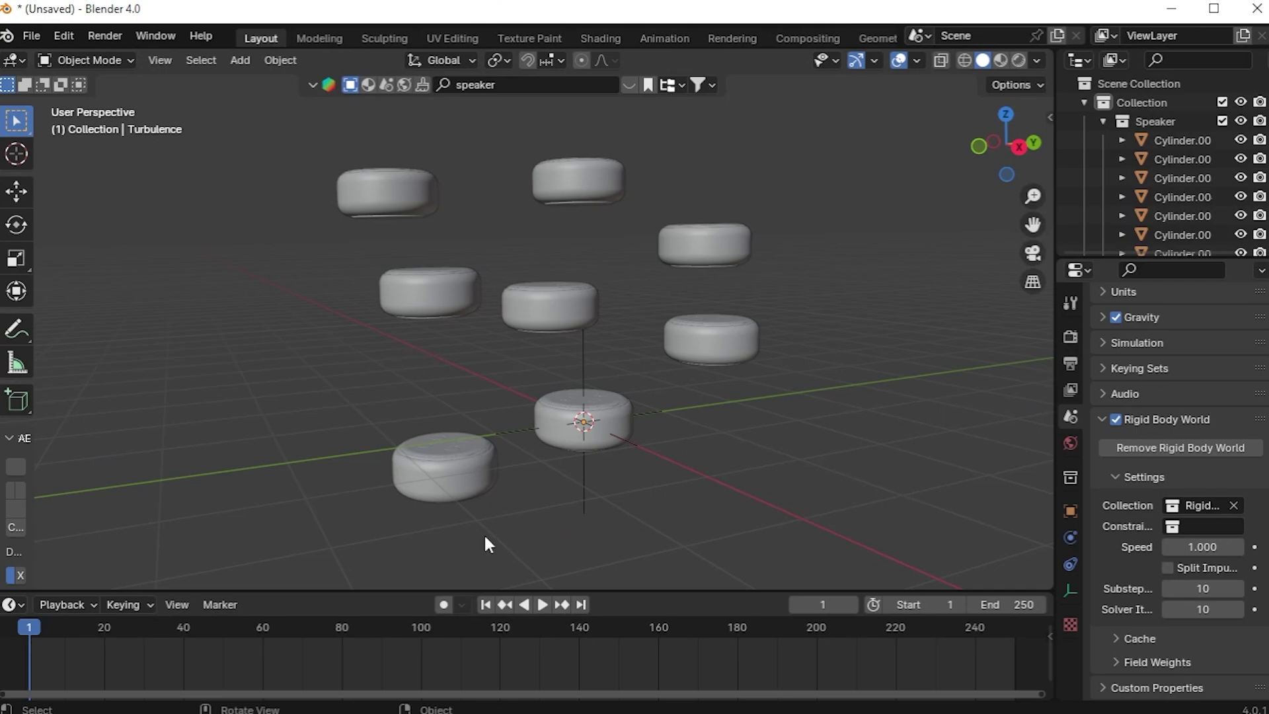
key("space")
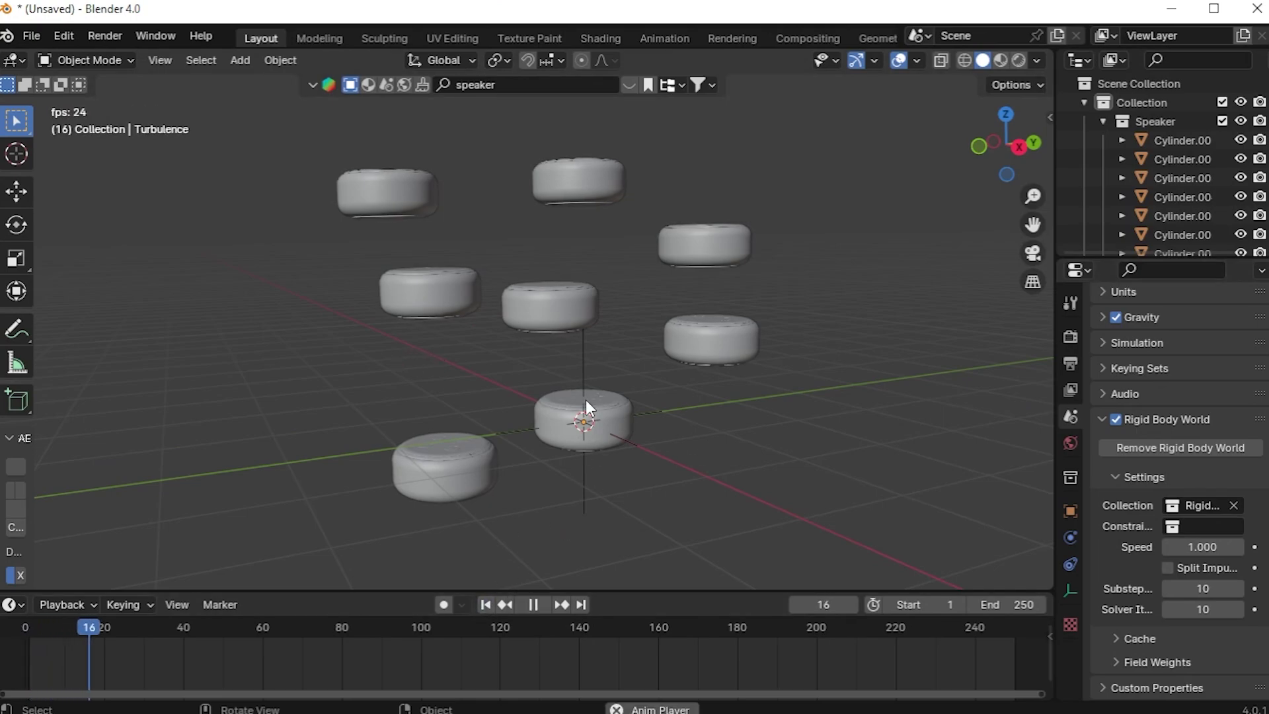
mouse_move(662, 315)
middle_mouse_down()
mouse_move(696, 325)
mouse_move(647, 327)
middle_mouse_up()
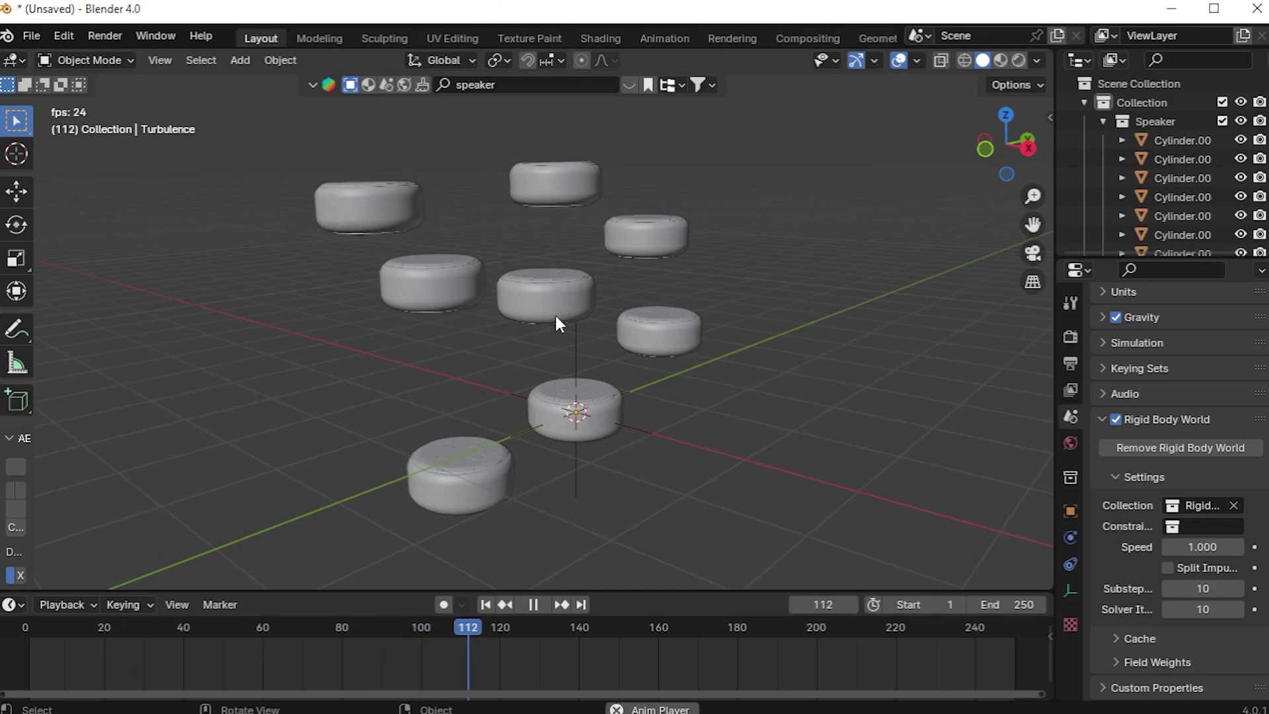
Stop playback, rewind to frame 1, and scale the Turbulence field up about 4.5x.
left_click(536, 605)
left_click(485, 605)
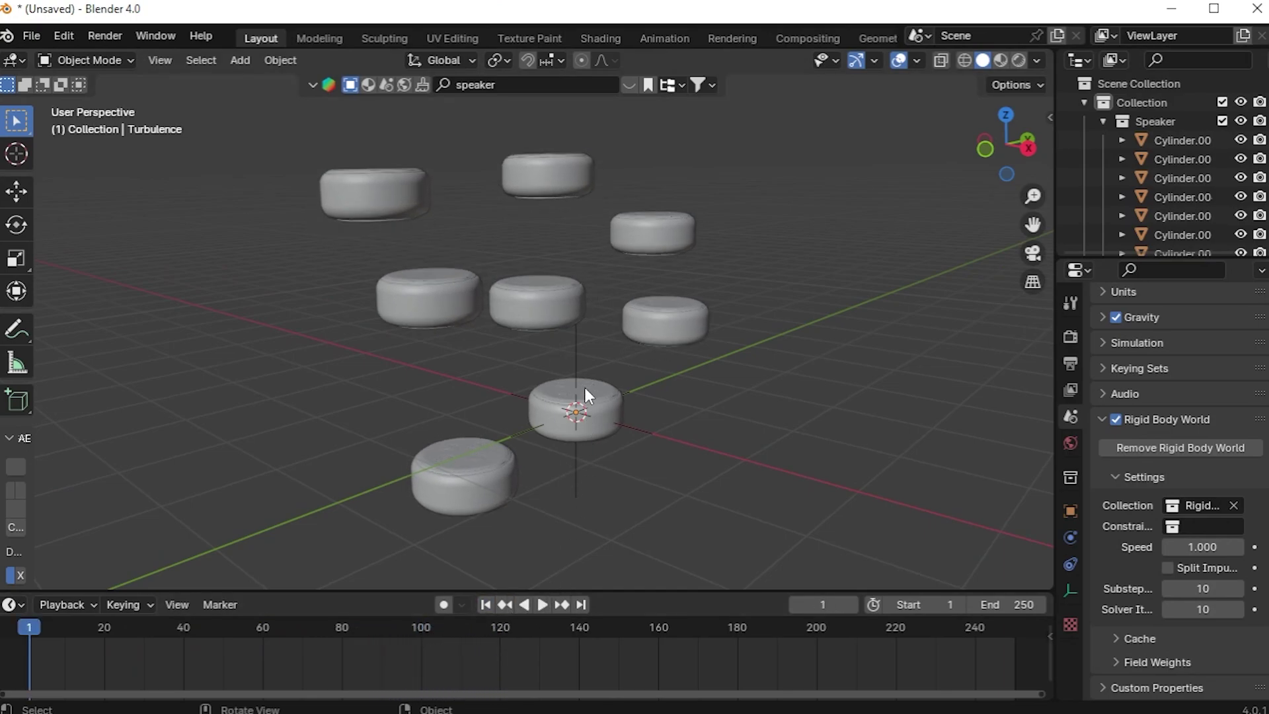
middle_click_drag(585, 426, 667, 462)
key("s")
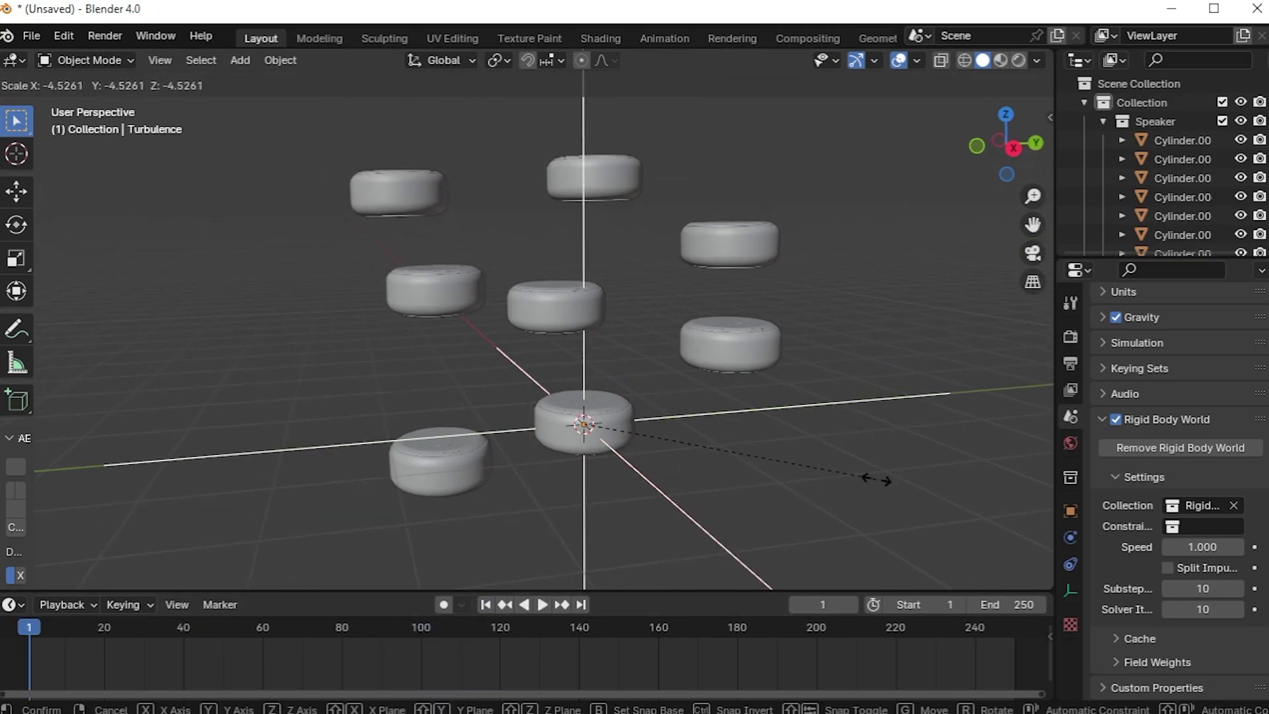
left_click(872, 476)
middle_click_drag(873, 476, 1121, 487)
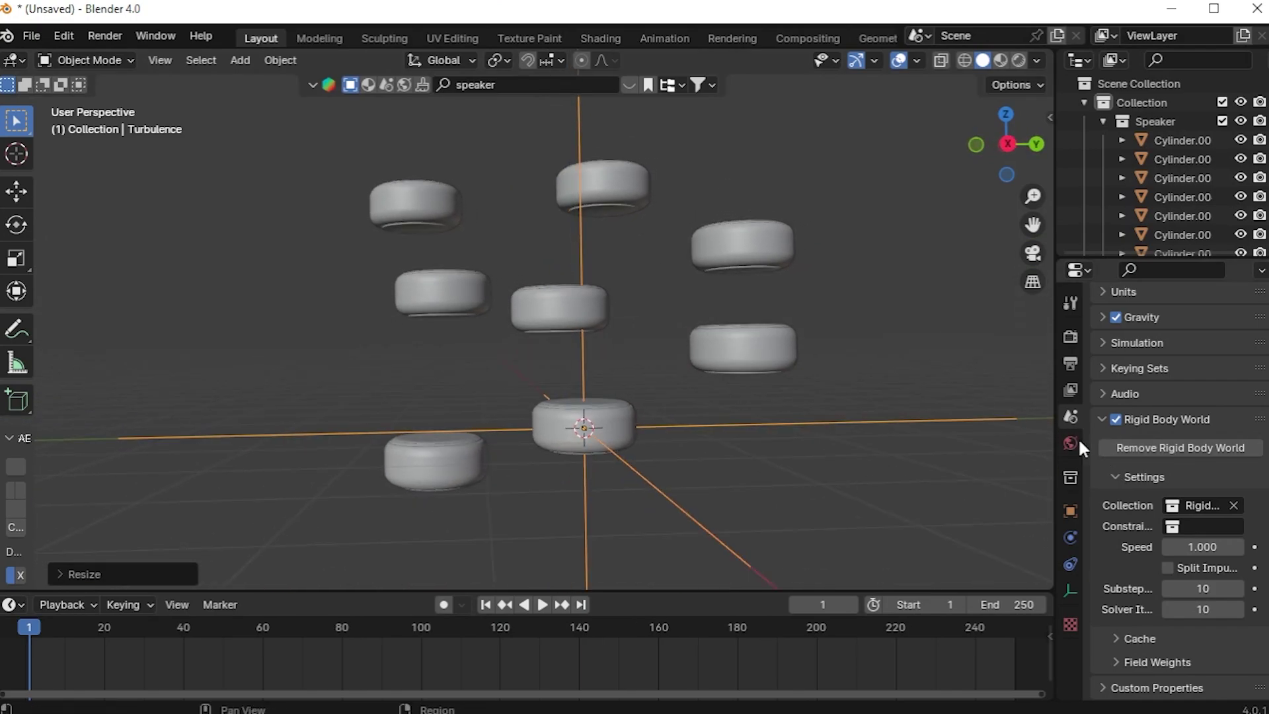
Apply the scale on the centre cylinder and on Cylinder.001.
left_click(607, 428)
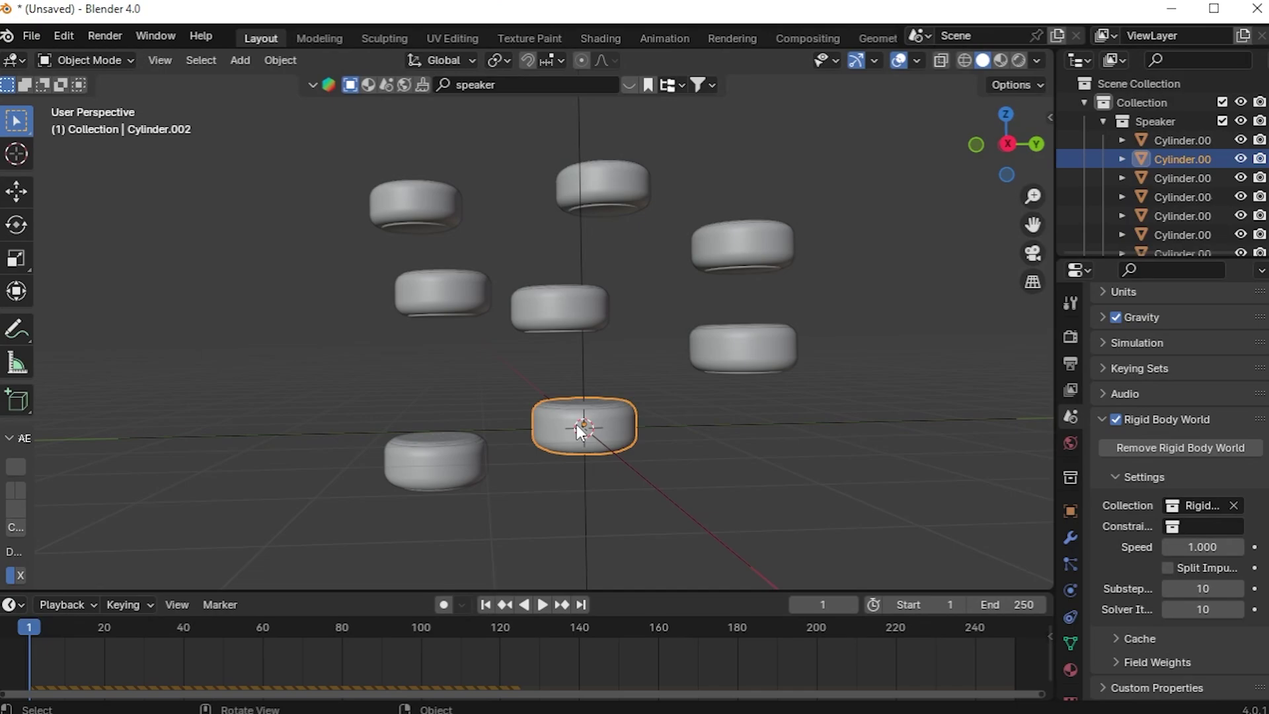
key("ctrl+a")
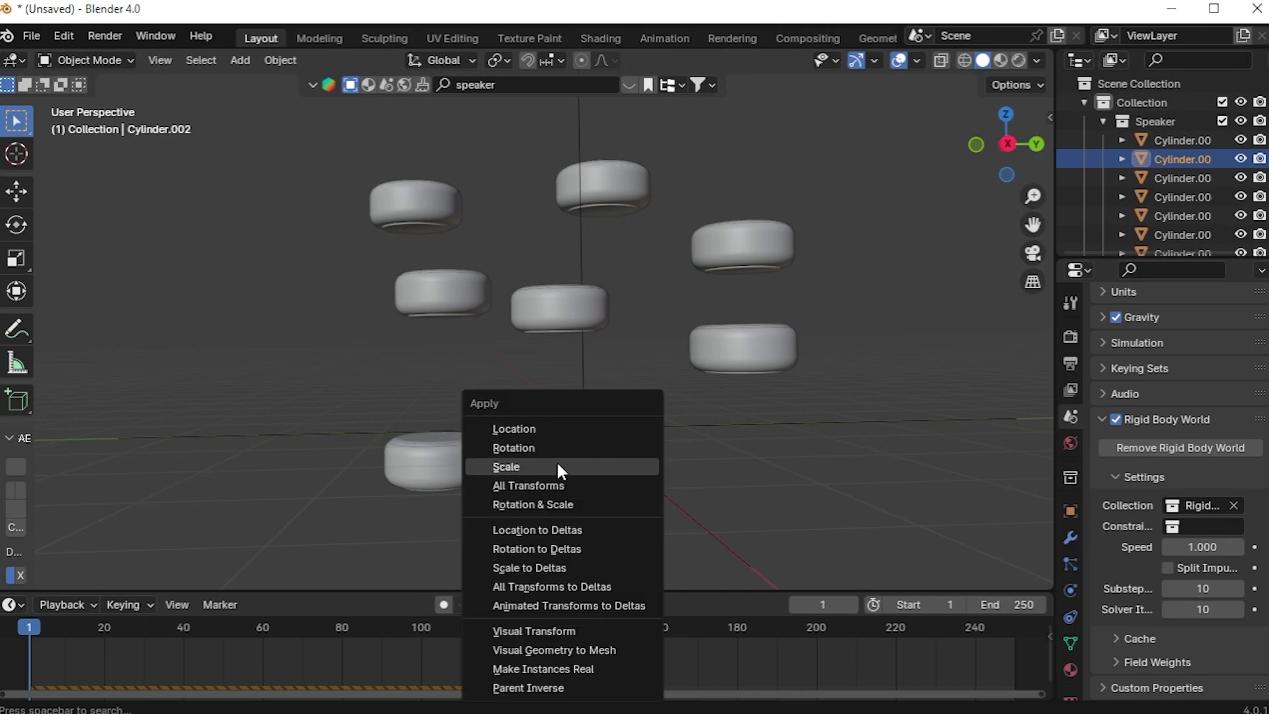
left_click(557, 467)
left_click(729, 370)
key("ctrl+a")
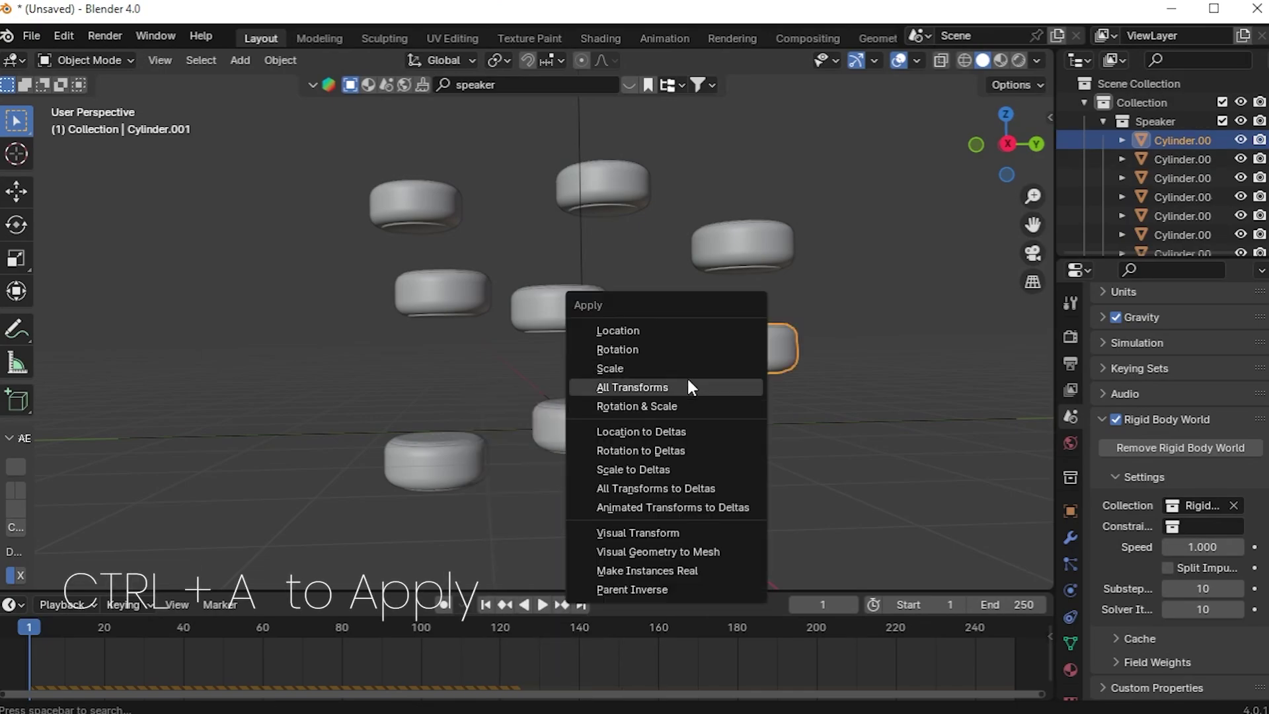
left_click(688, 368)
Apply the scale on the remaining cylinders, ending with the top-centre Cylinder.006.
left_click(627, 438)
left_click(731, 364)
left_click(433, 461)
key("ctrl+a")
left_click(524, 383)
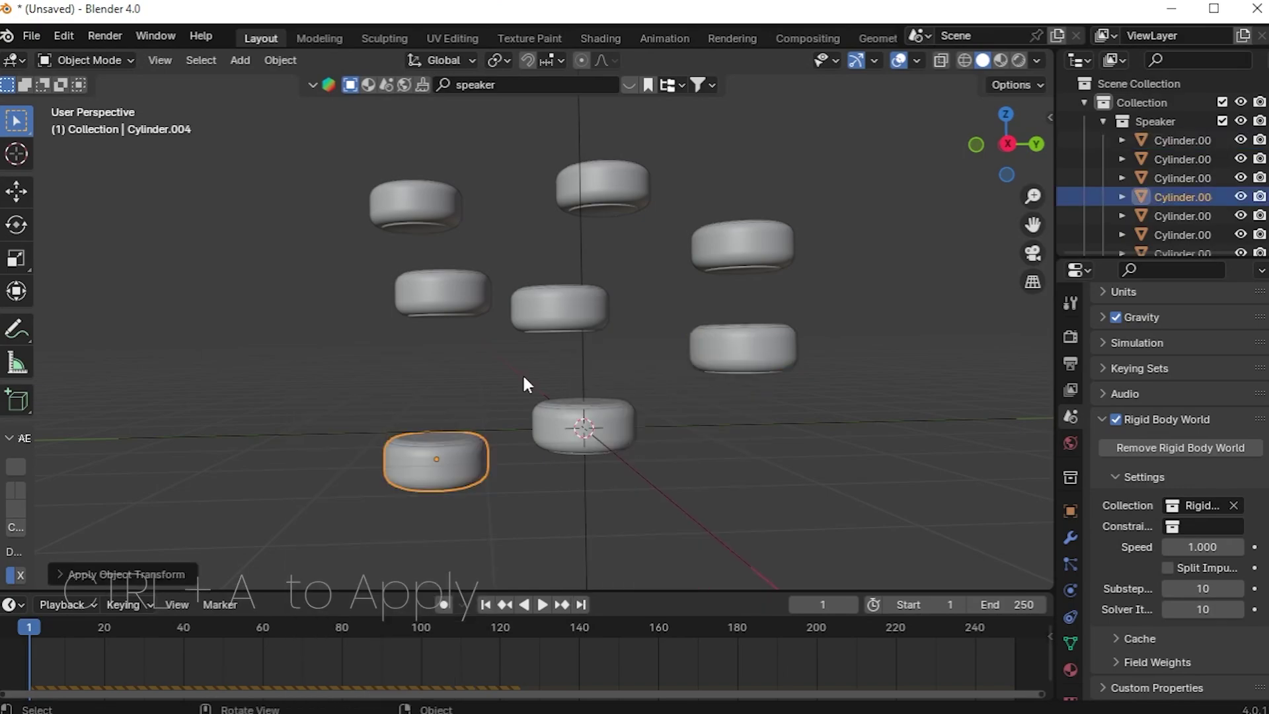
left_click(760, 251)
key("ctrl+a")
left_click(771, 255)
left_click(436, 218)
left_click(603, 189)
key("ctrl+a")
left_click(608, 195)
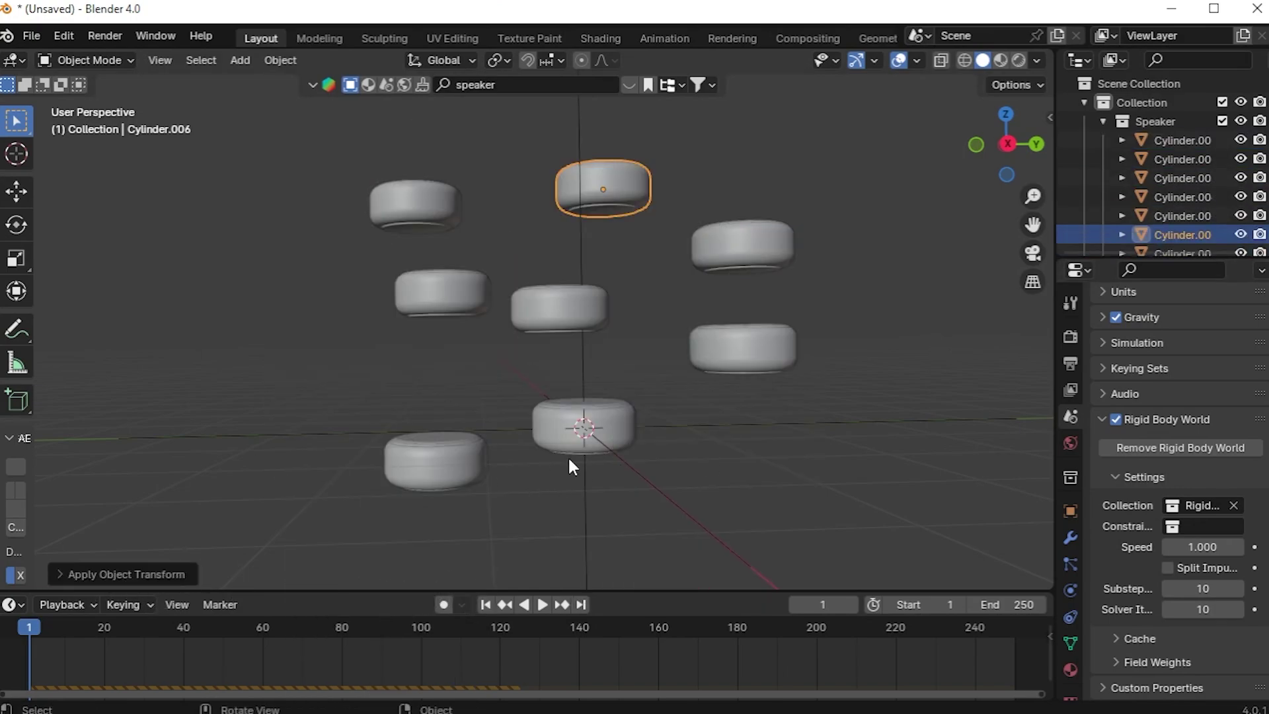
Reselect the Turbulence field and orbit around the scene.
middle_click_drag(572, 467, 439, 509)
left_click(541, 605)
key("Escape")
key("shift+a")
left_click(516, 460)
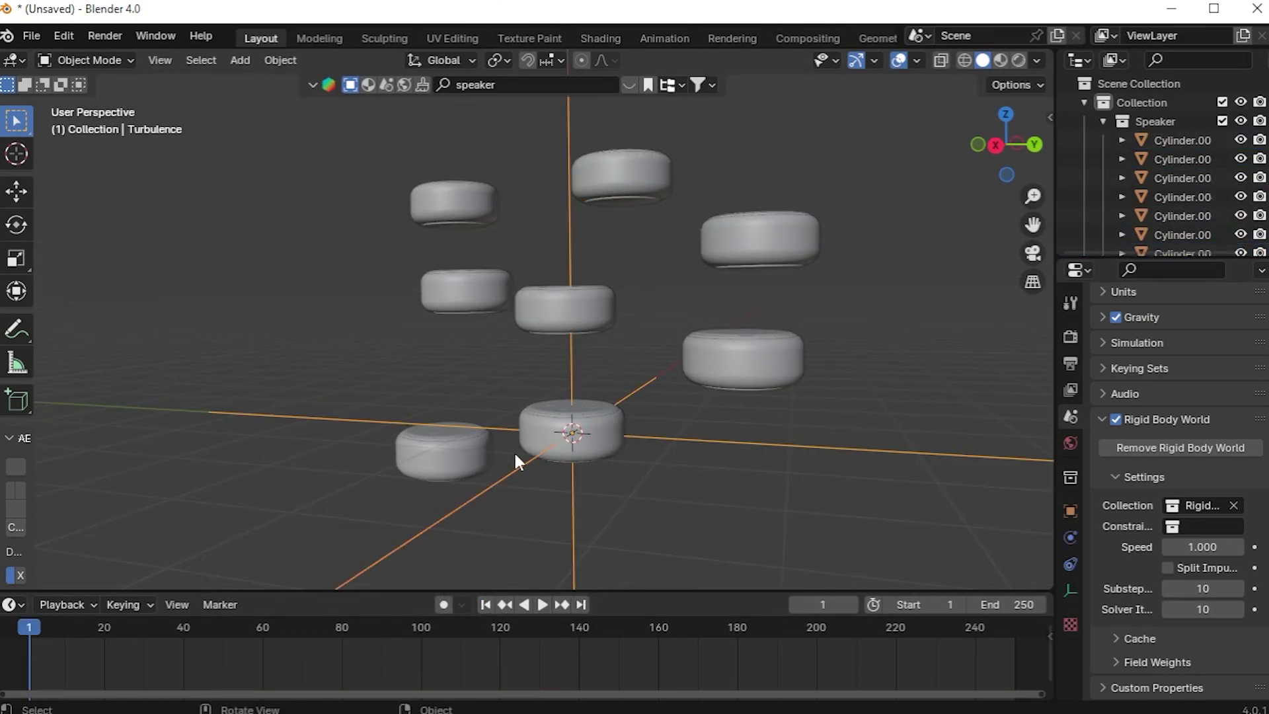
middle_click_drag(516, 460, 818, 455)
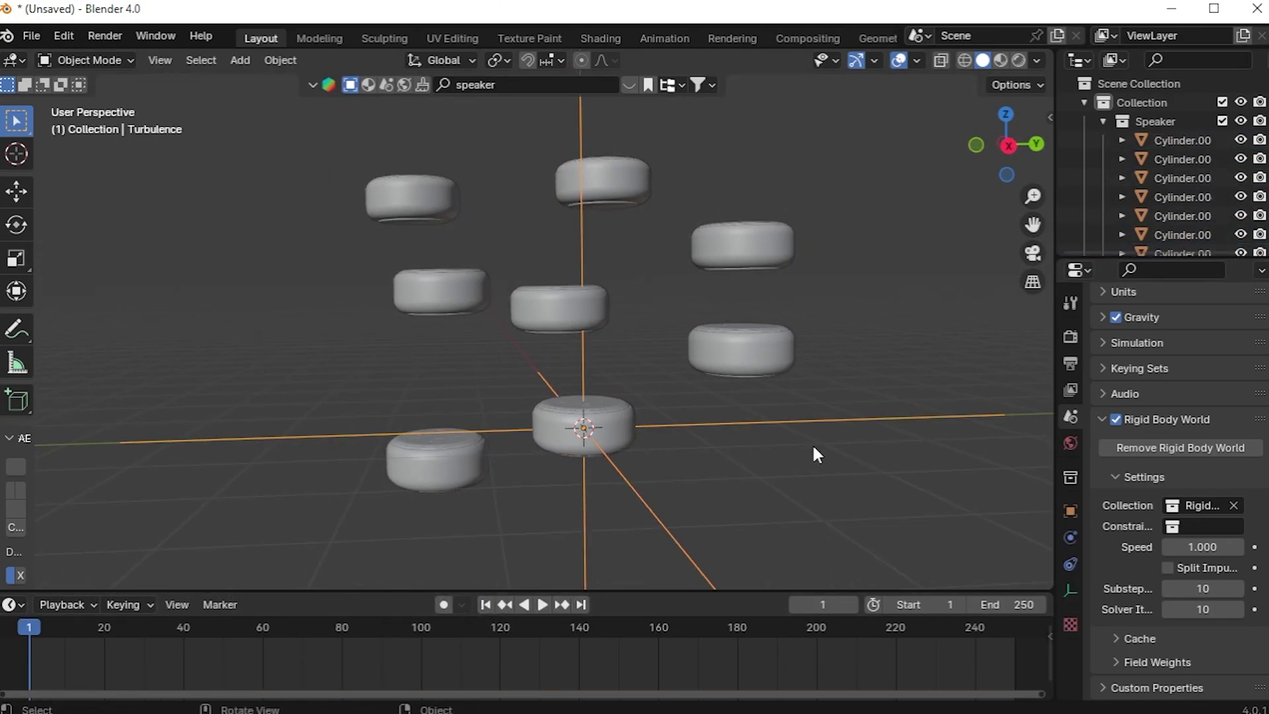
Set the Turbulence Strength to 10 and play the animation, stopping at frame 137.
left_click(1072, 540)
double_click(1209, 355)
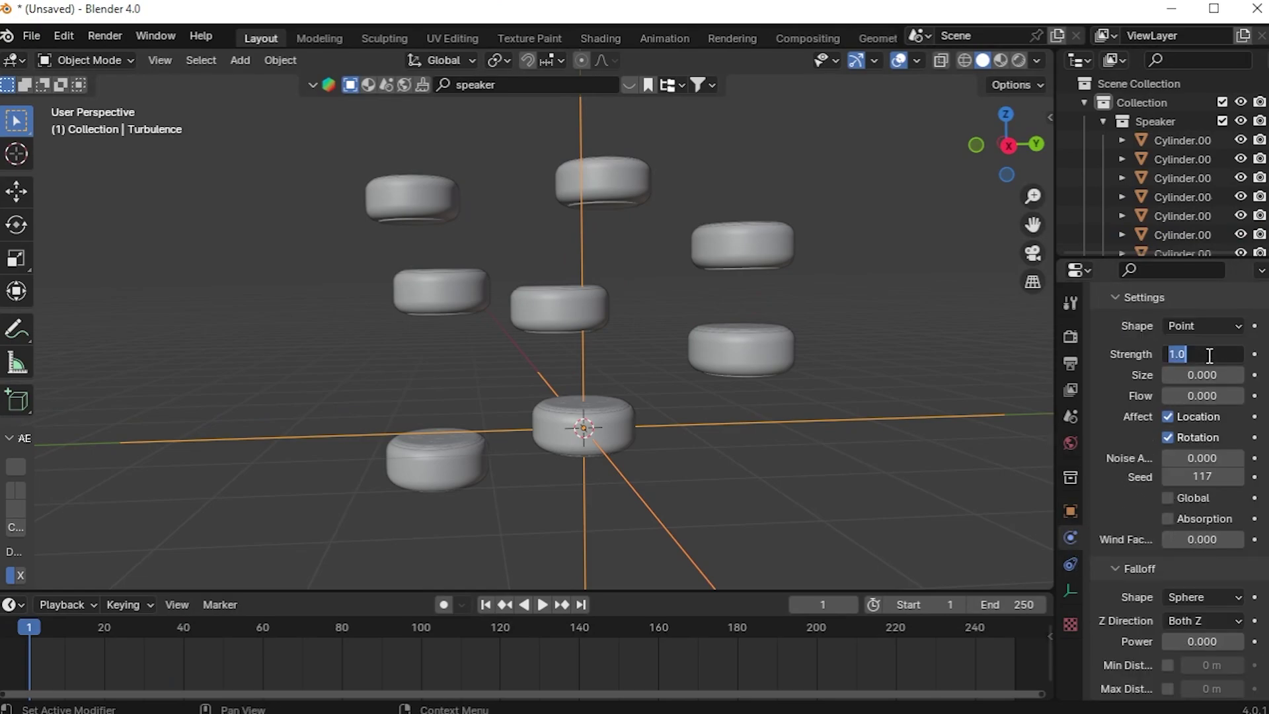
key("space")
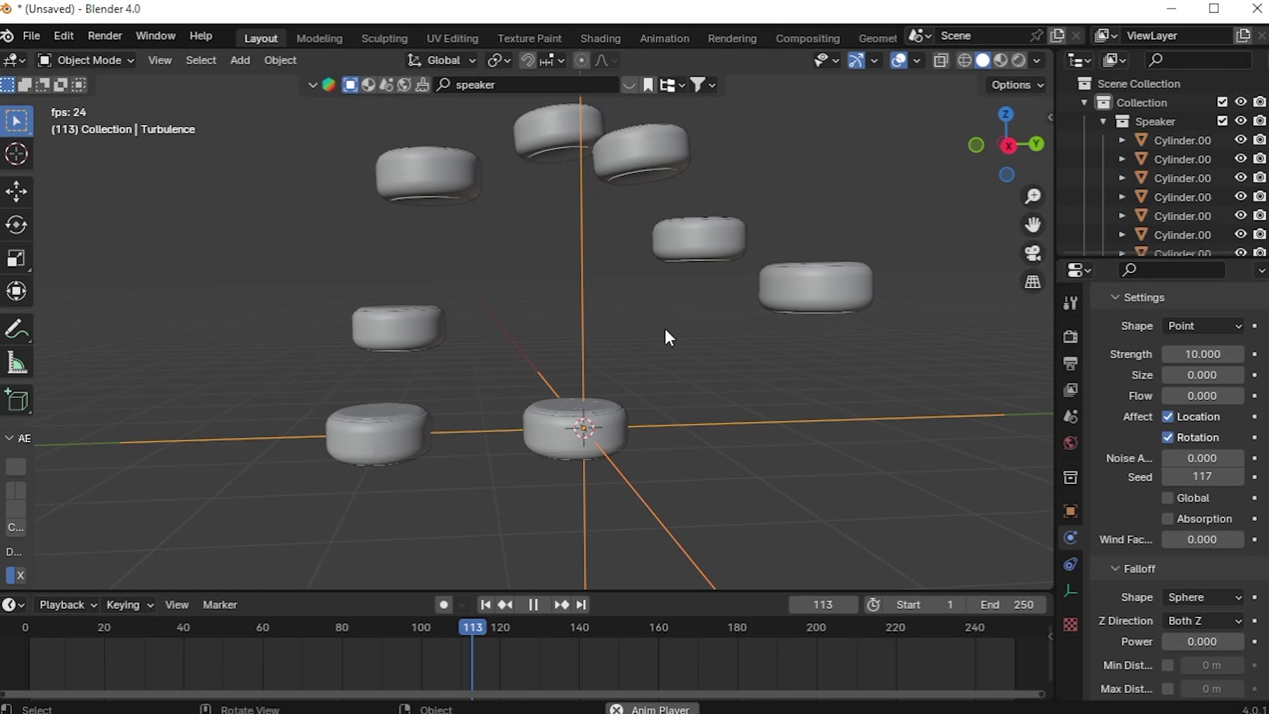
key("space")
Orbit, pan and zoom out to inspect the scattered cylinders.
middle_click_drag(561, 402, 977, 266)
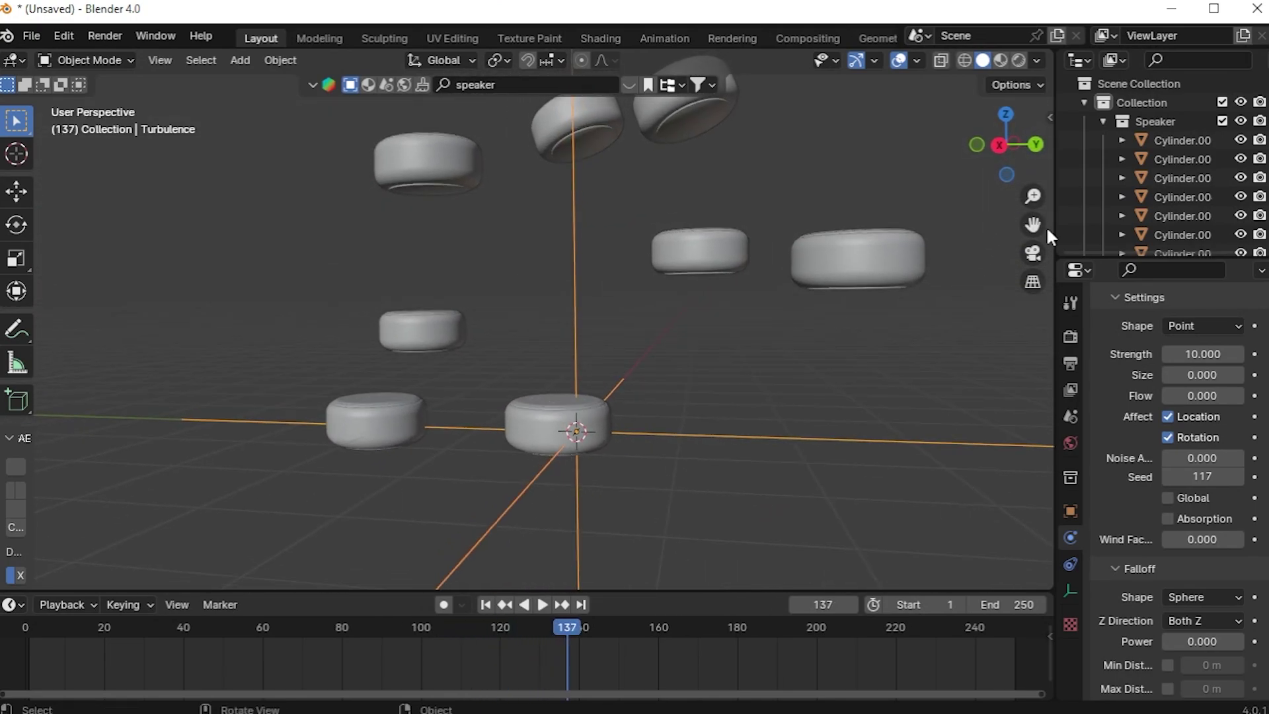
middle_click_drag(499, 102, 489, 188, "shift")
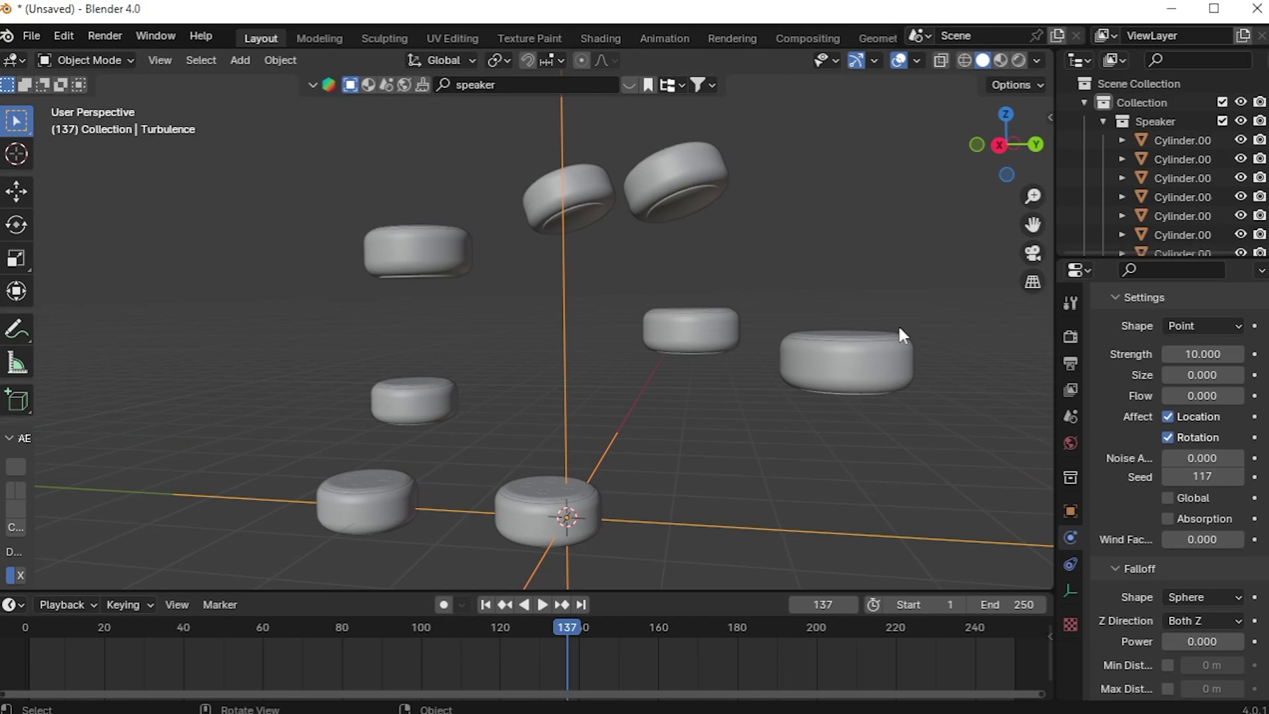
middle_click_drag(898, 329, 789, 308)
middle_click_drag(491, 434, 505, 246)
scroll(506, 247, "down", 4)
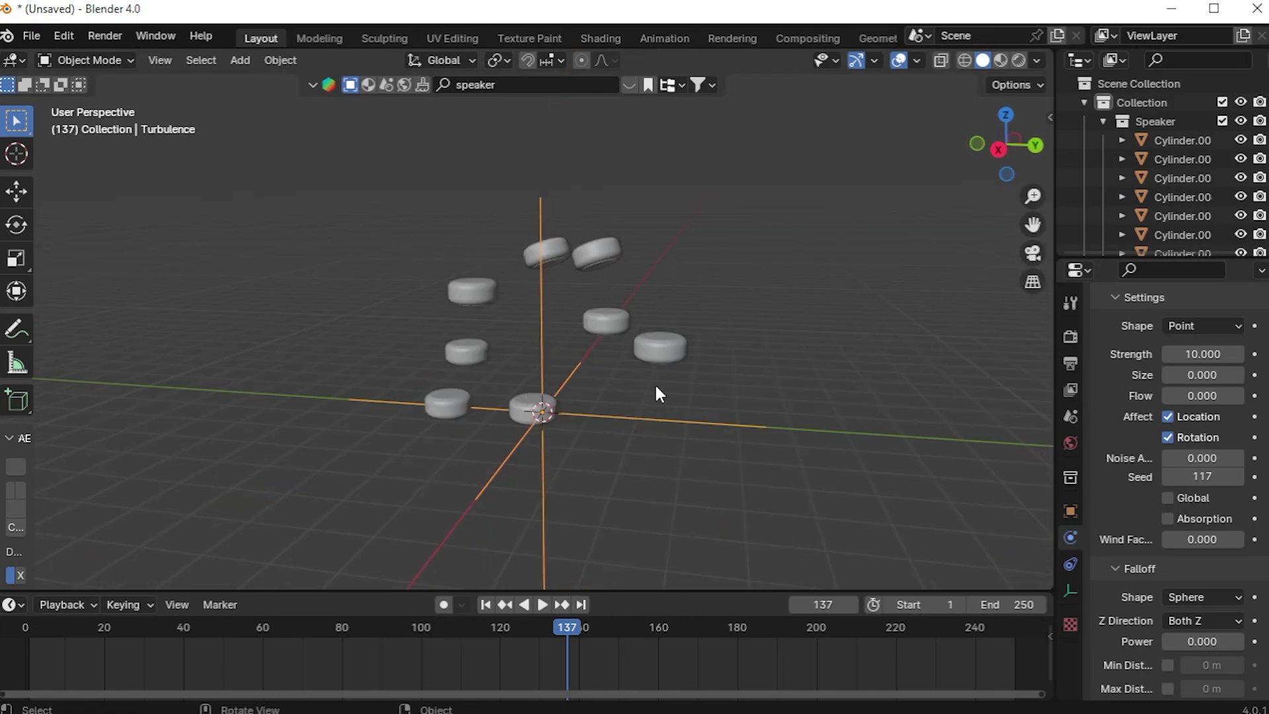
middle_click_drag(657, 391, 575, 430)
Add a Force field at the origin with strength -10.
key("shift+a")
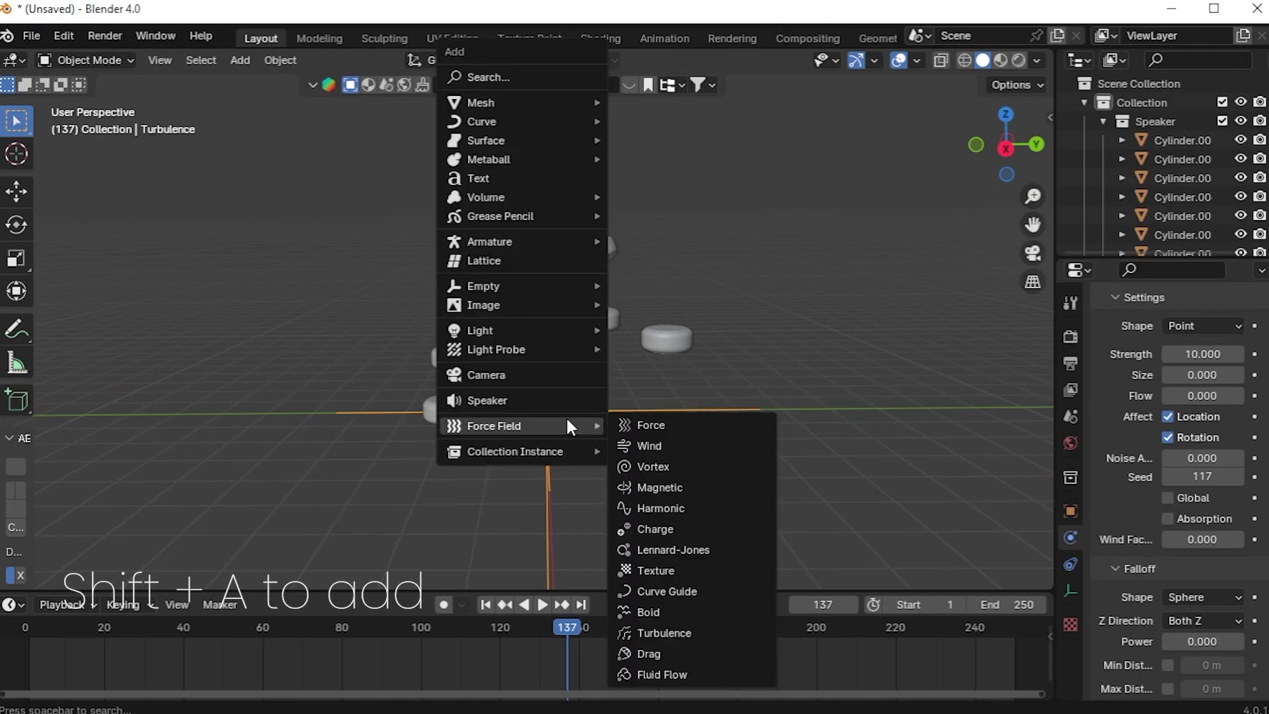
mouse_move(573, 425)
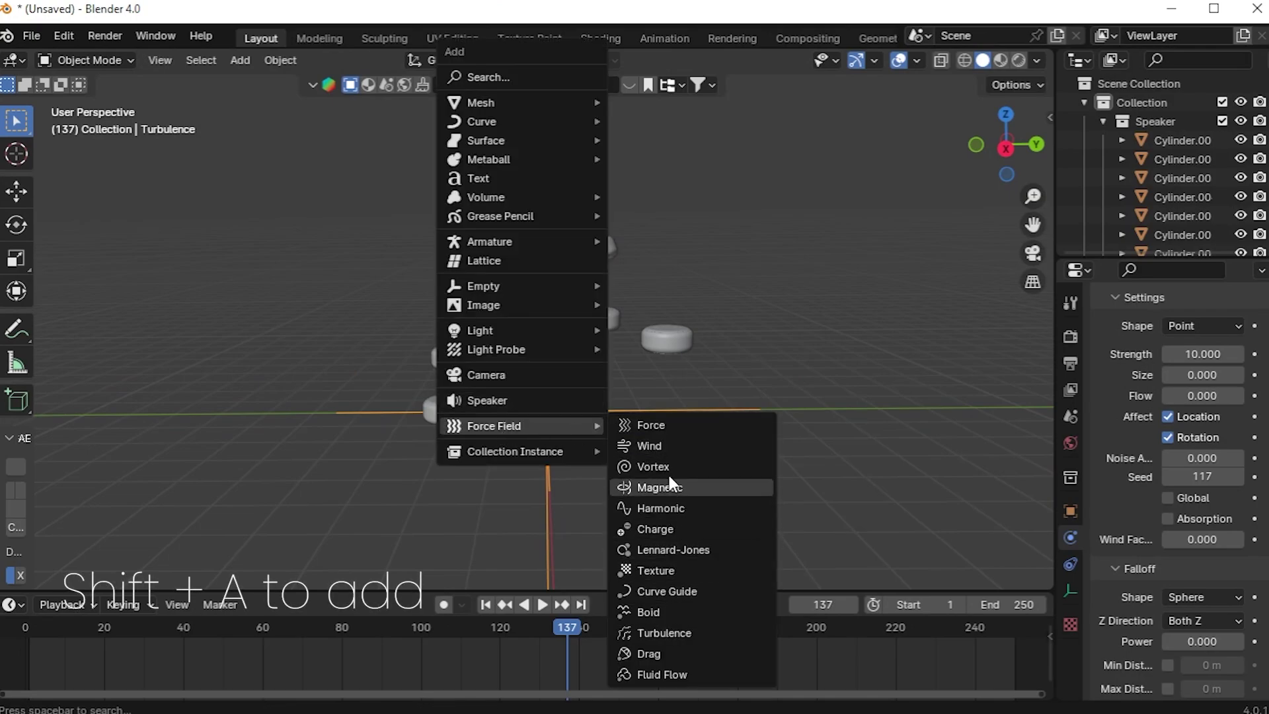
left_click(663, 424)
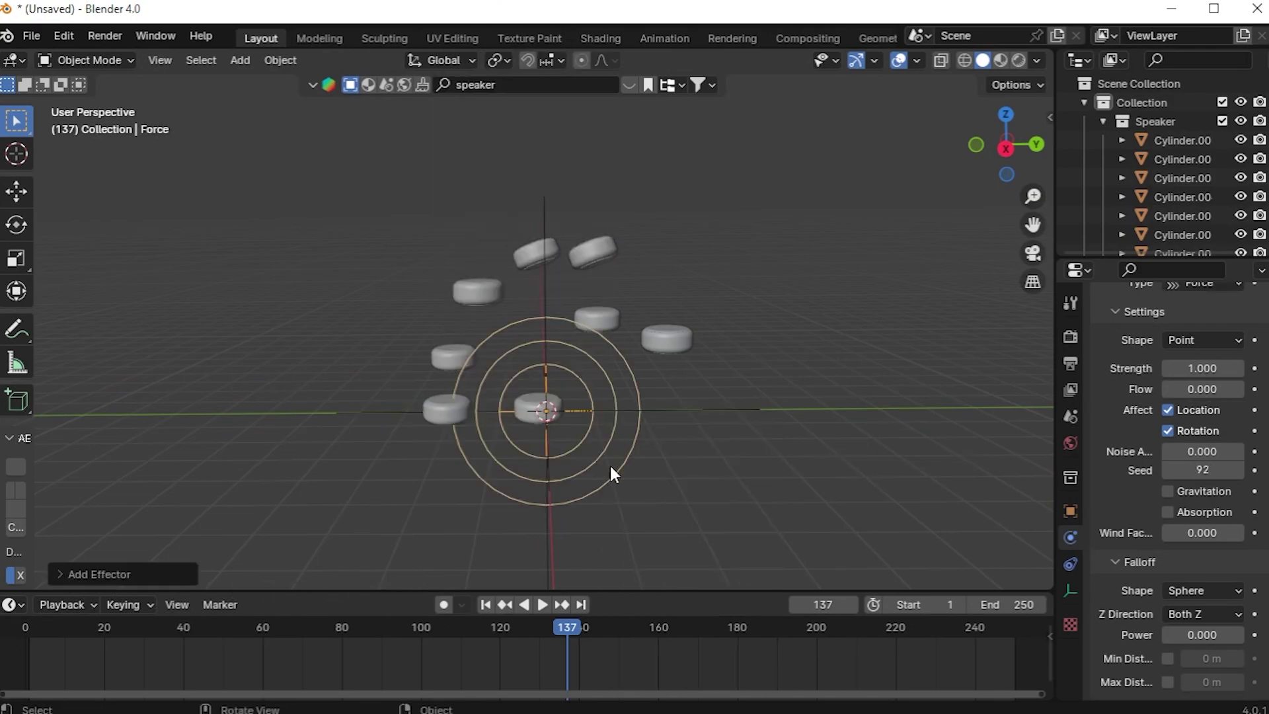
middle_click_drag(612, 467, 625, 480)
scroll(1211, 436, "up", 4)
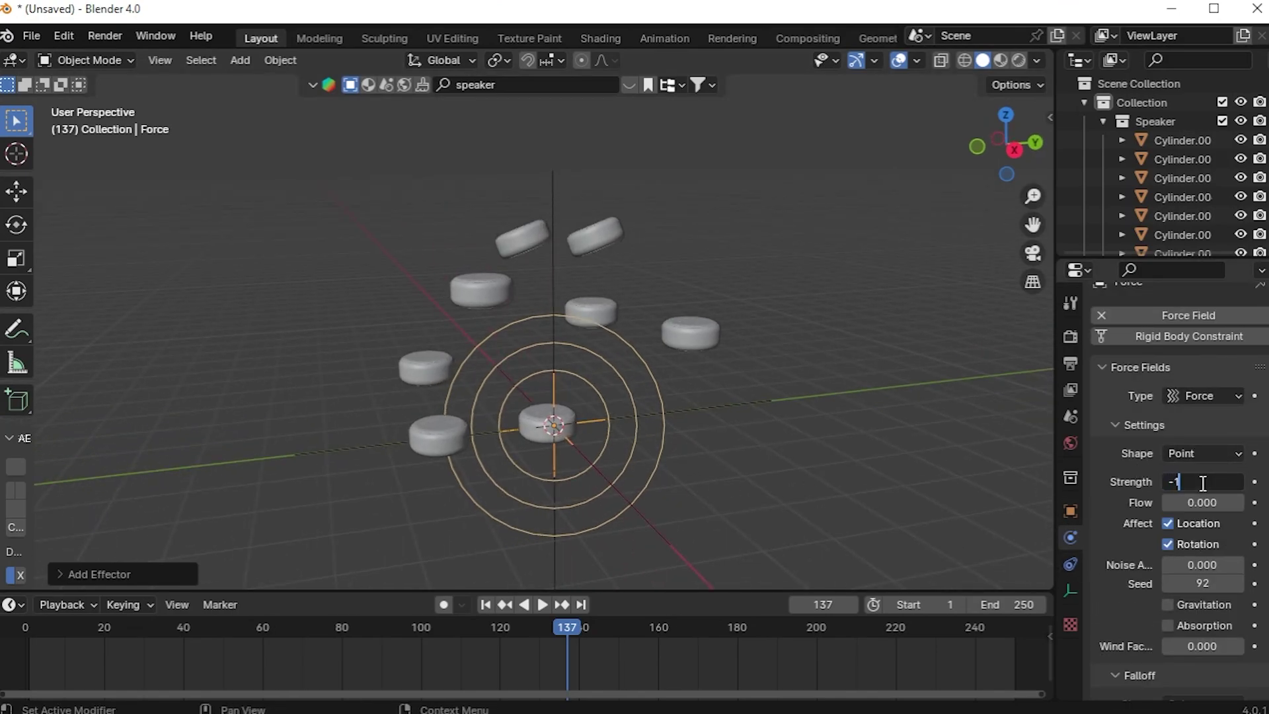
Rewind and play the simulation from a side view, stopping once the speakers clump together.
left_click(489, 605)
left_click(533, 605)
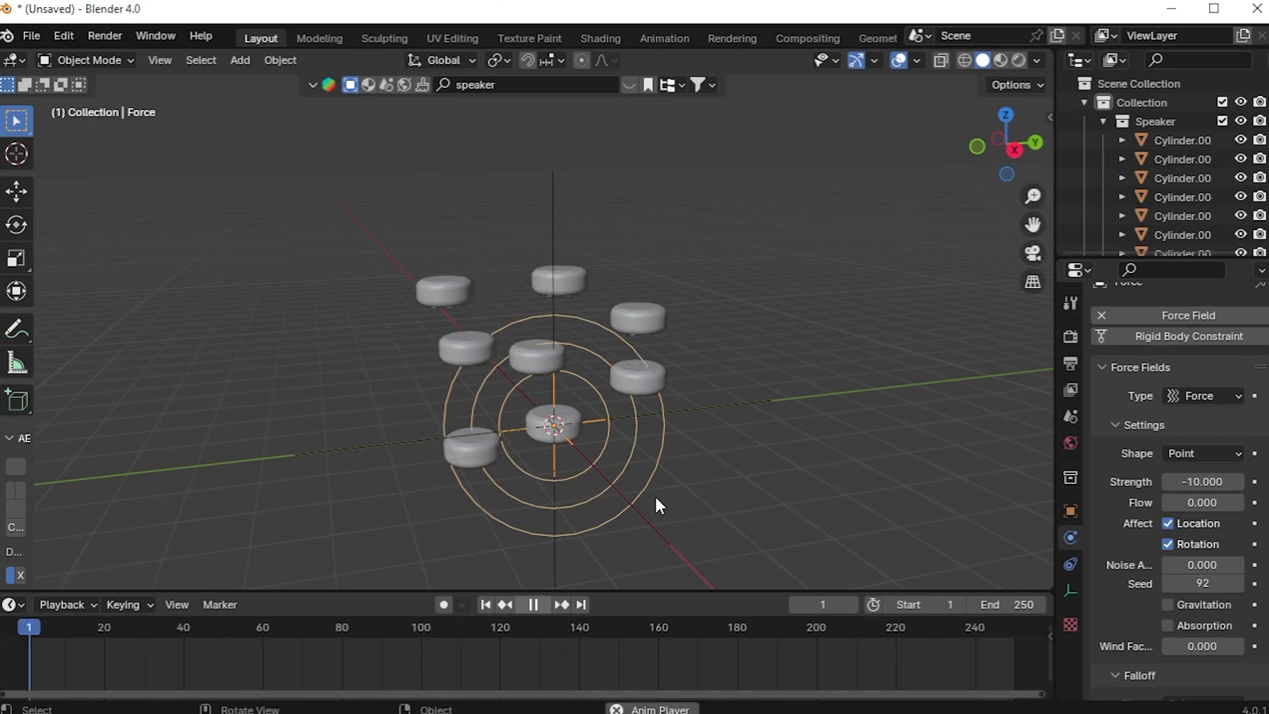
key("KP_3")
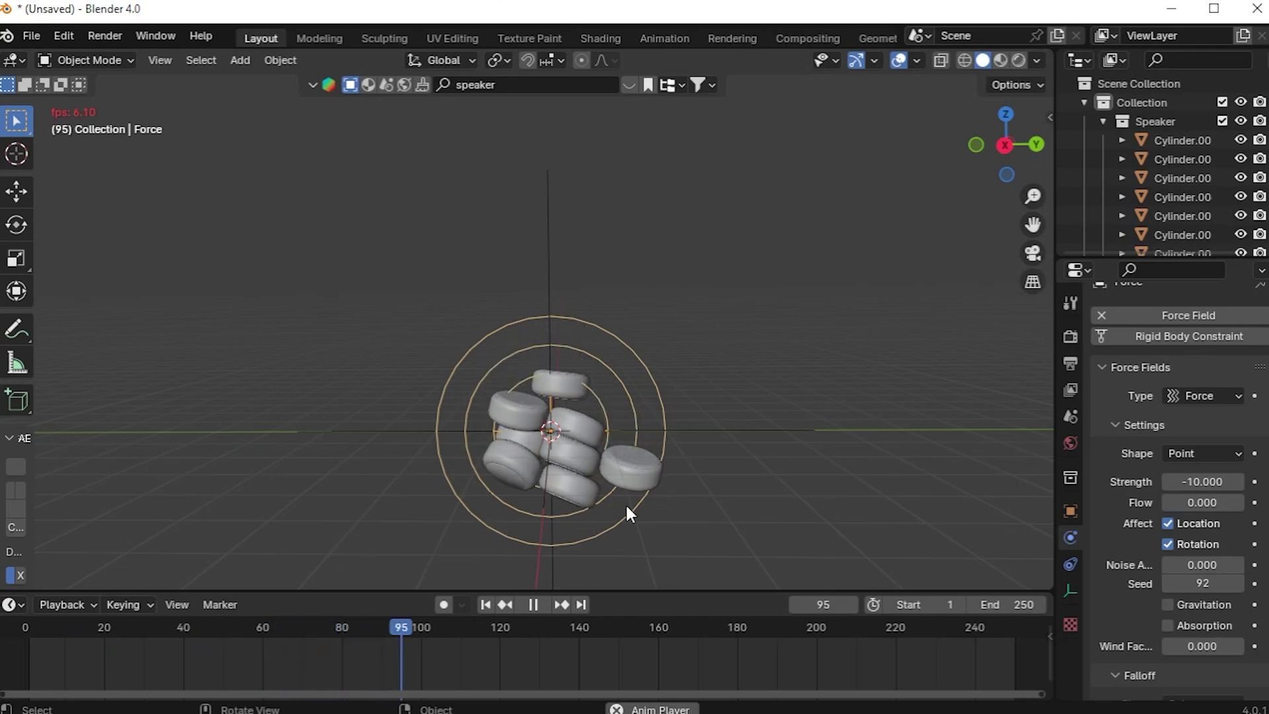
middle_click_drag(709, 477, 567, 452)
key("space")
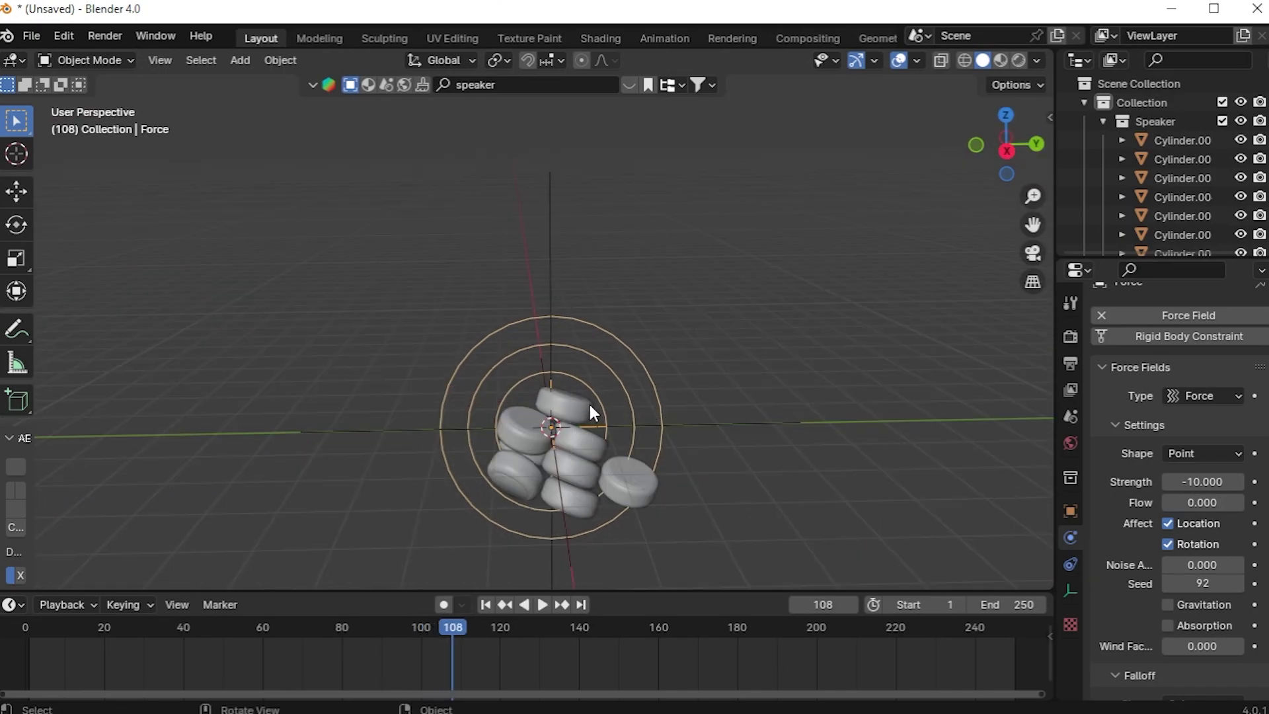
Set the Turbulence field's strength to 5.
left_click(717, 429)
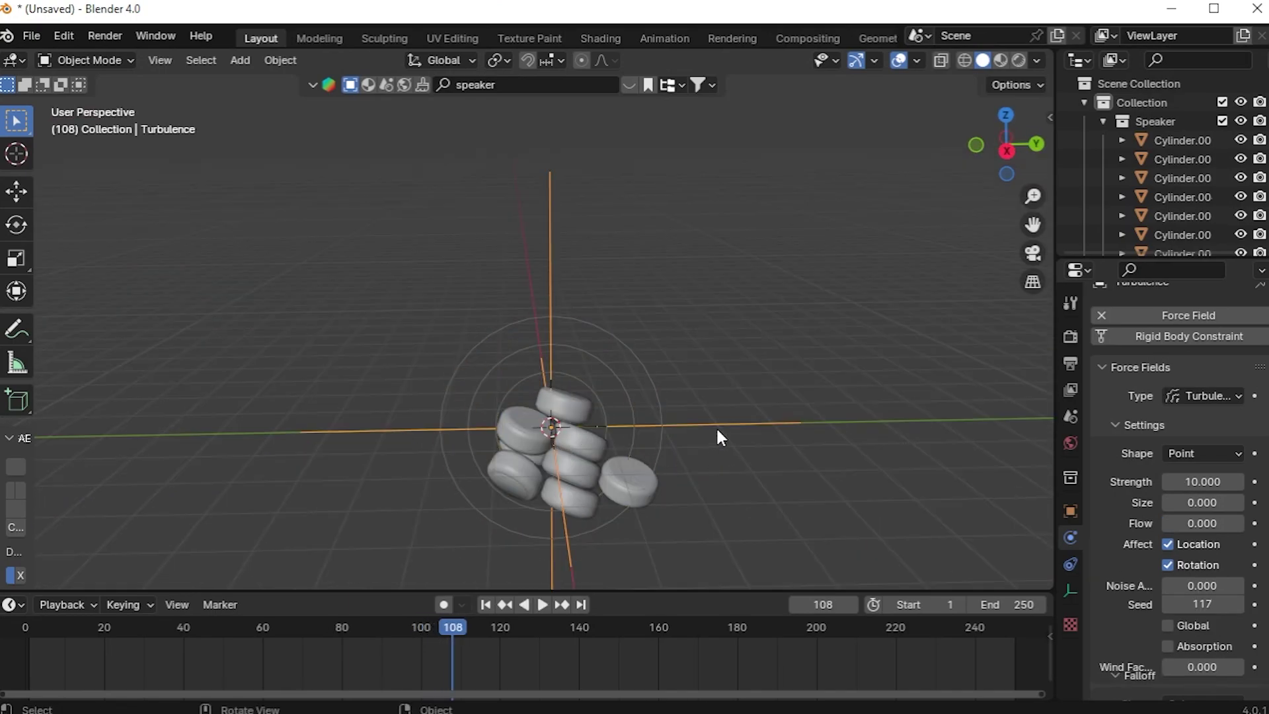
left_click(1189, 482)
type("5")
key("Return")
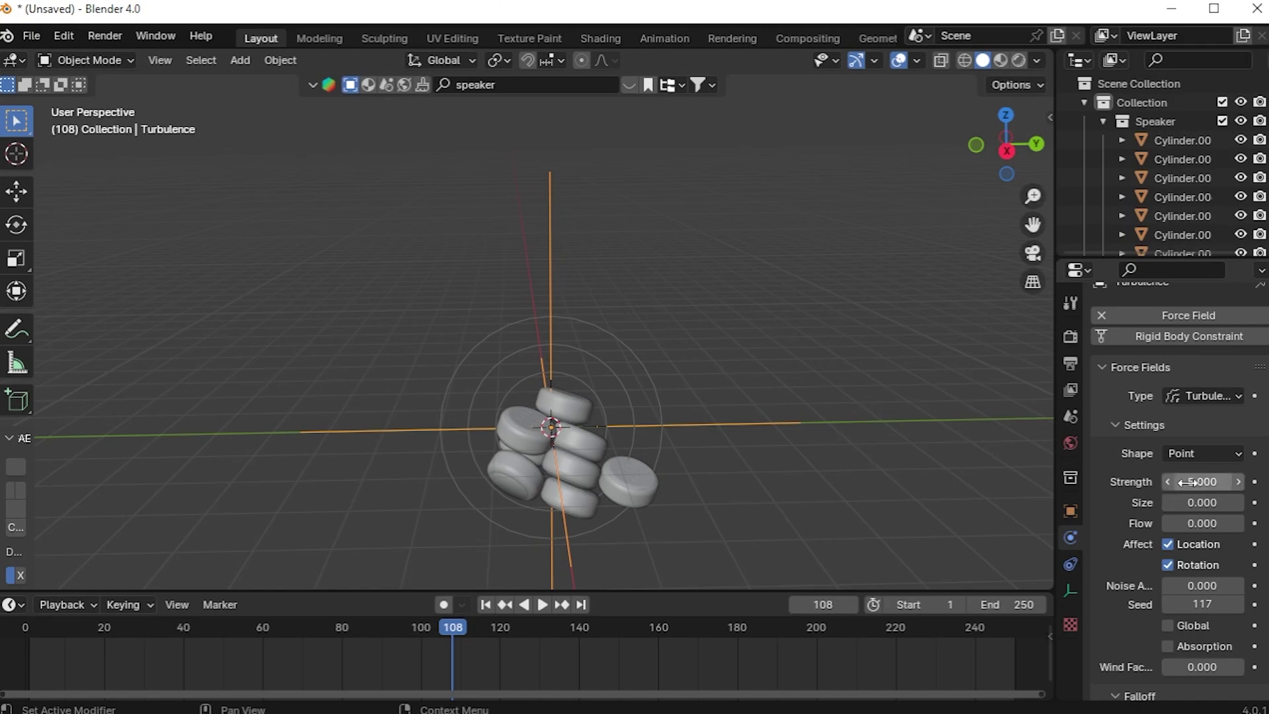
Replay the simulation from frame 1, then stop and rewind to frame 1.
left_click(484, 605)
key("space")
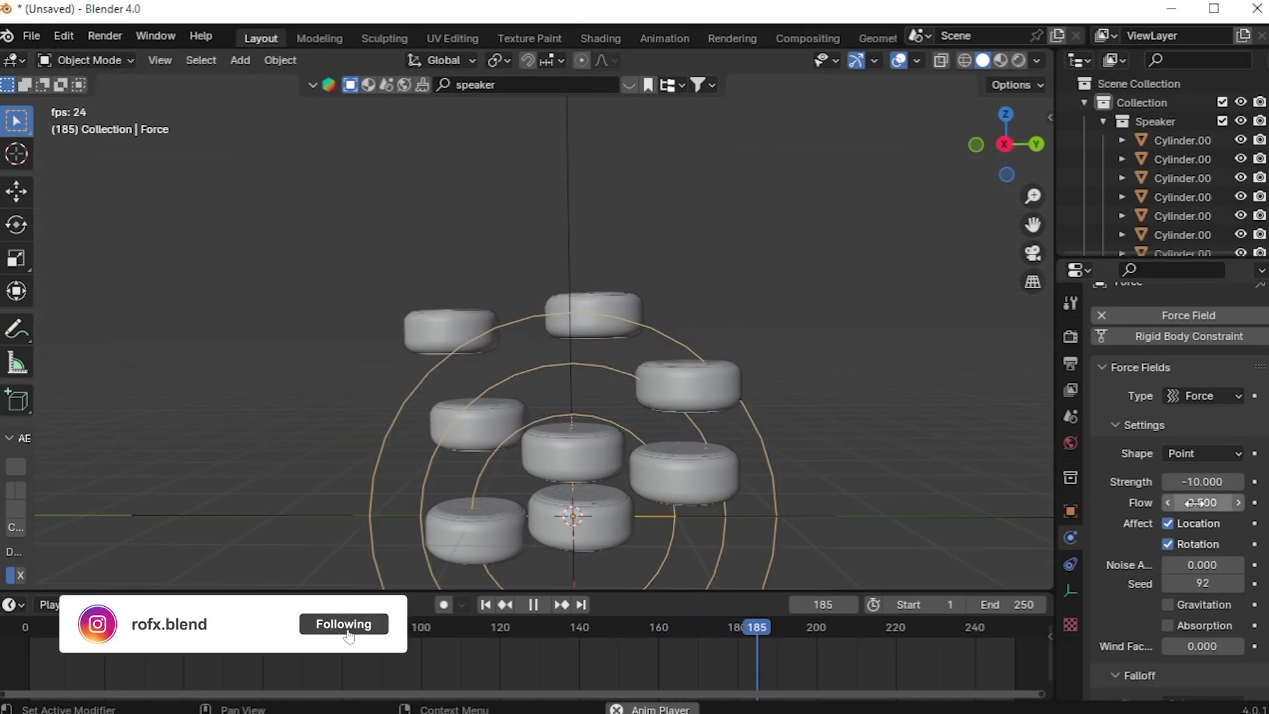
scroll(1128, 554, "down", 4)
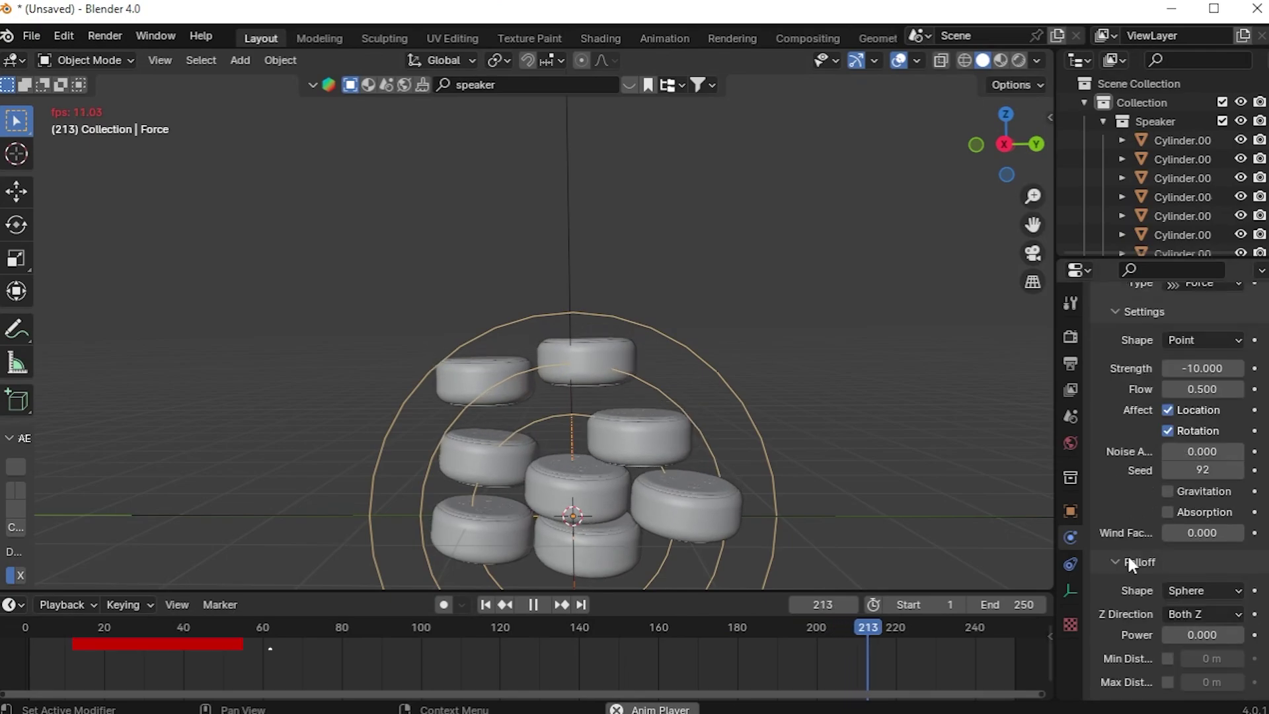
scroll(1166, 526, "up", 2)
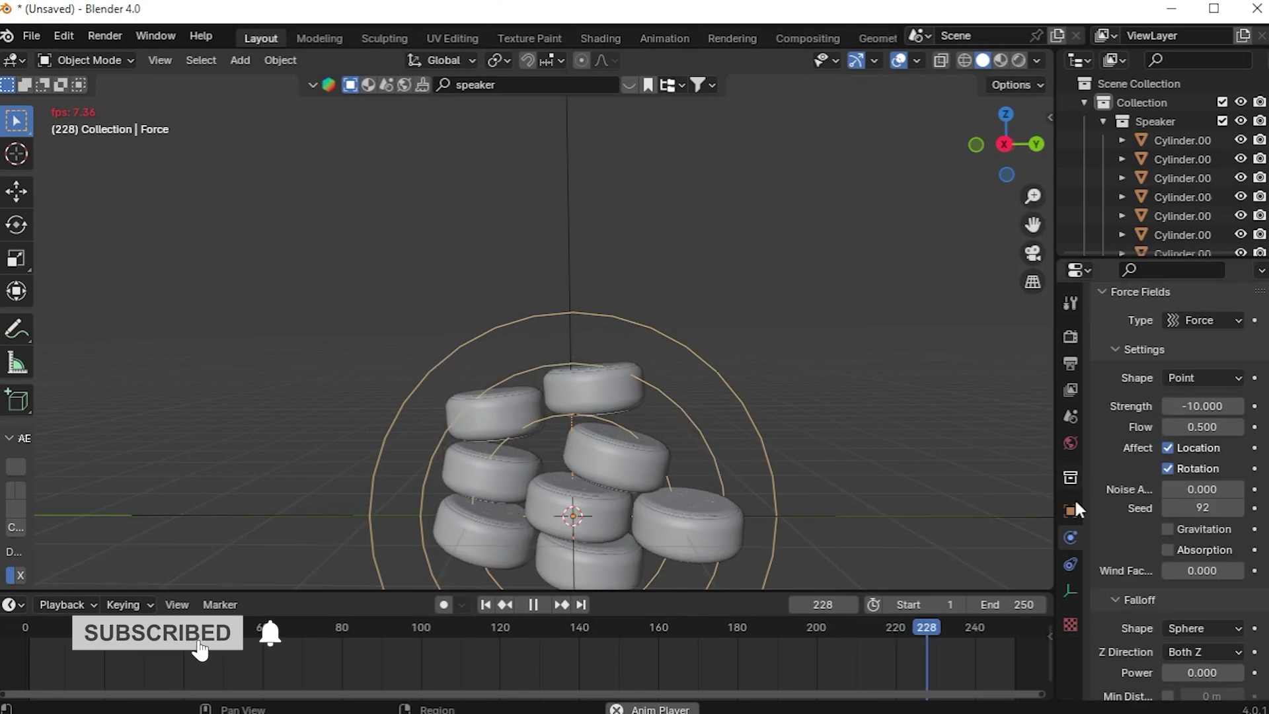
key("space")
left_click(486, 605)
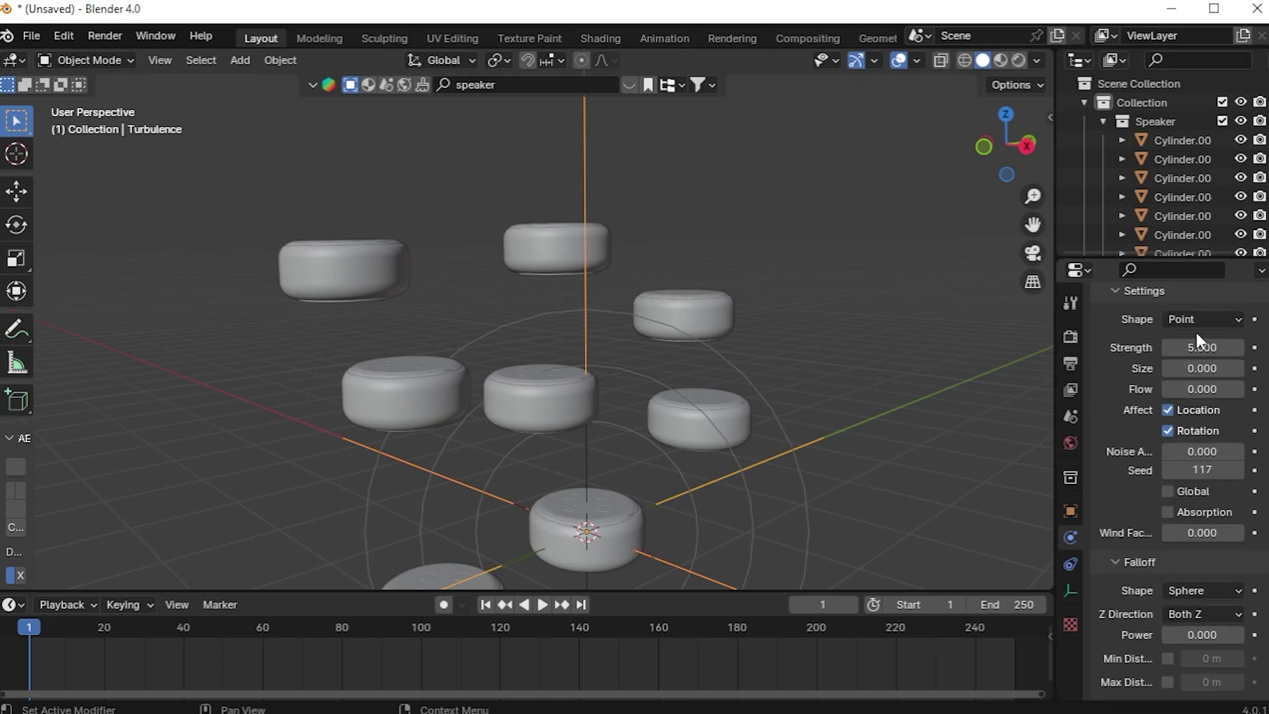
Lower the Turbulence field's strength to 3.
left_click(1205, 347)
type("3")
key("Return")
middle_click_drag(628, 429, 497, 473)
Play the simulation, stop it at frame 81 and jump back to frame 1.
key("space")
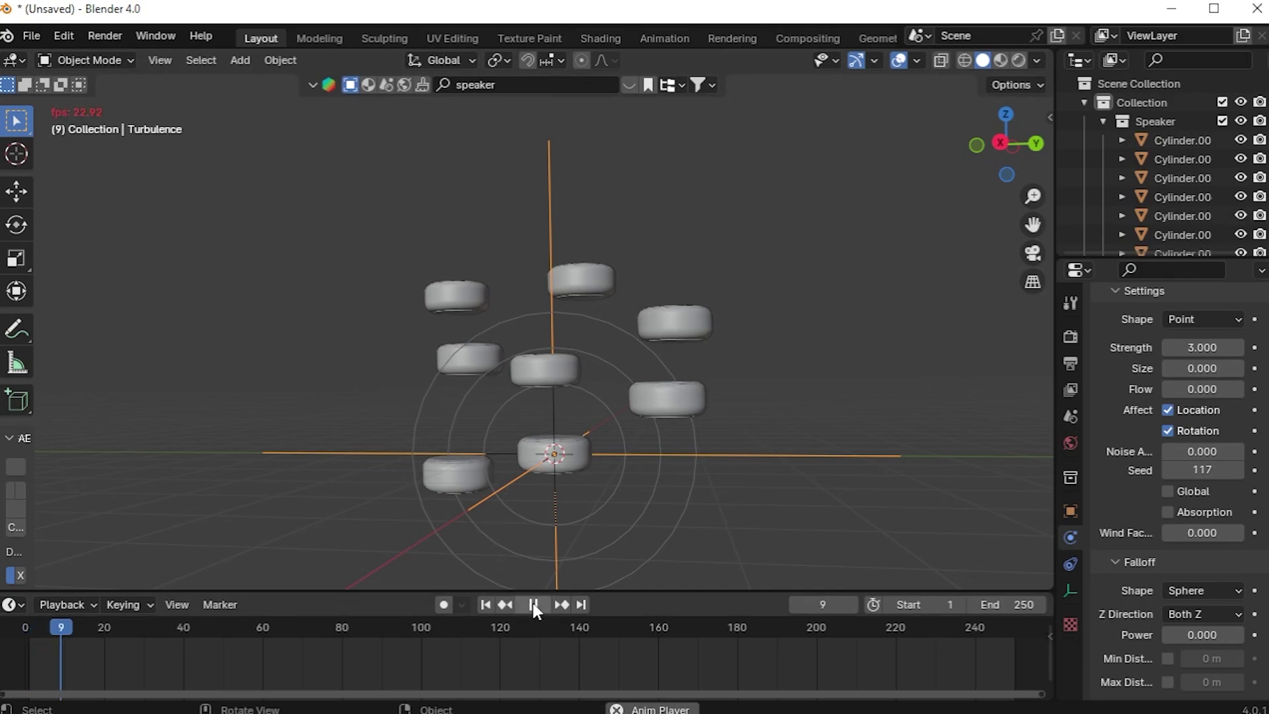
left_click(532, 604)
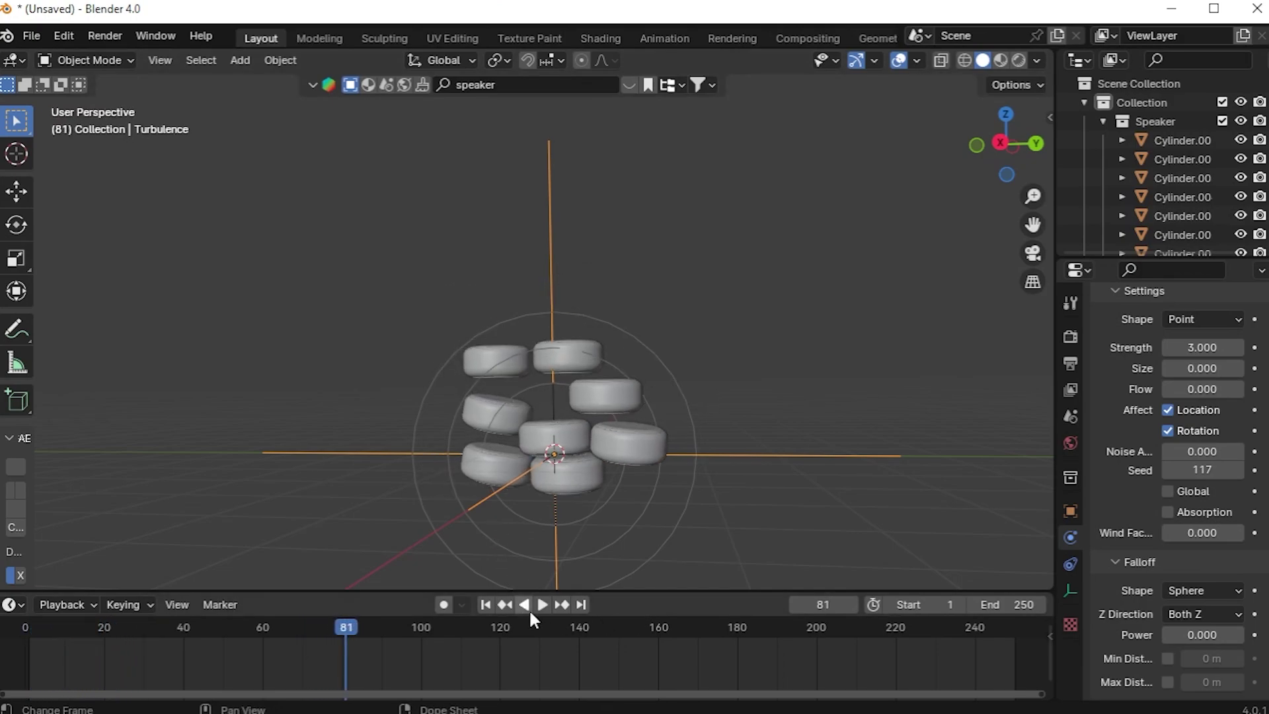
left_click(486, 604)
middle_click_drag(697, 482, 631, 502)
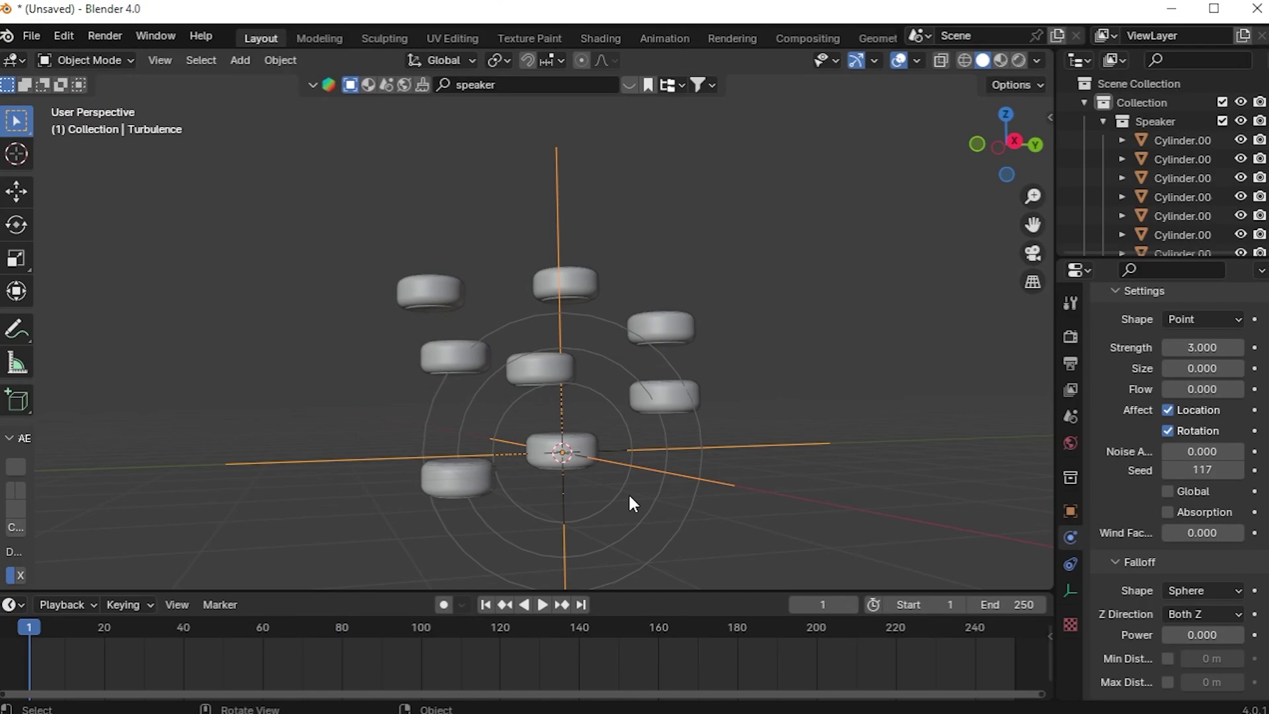
Set the Force field's strength to -50.
left_click(700, 439)
scroll(1143, 406, "up", 4)
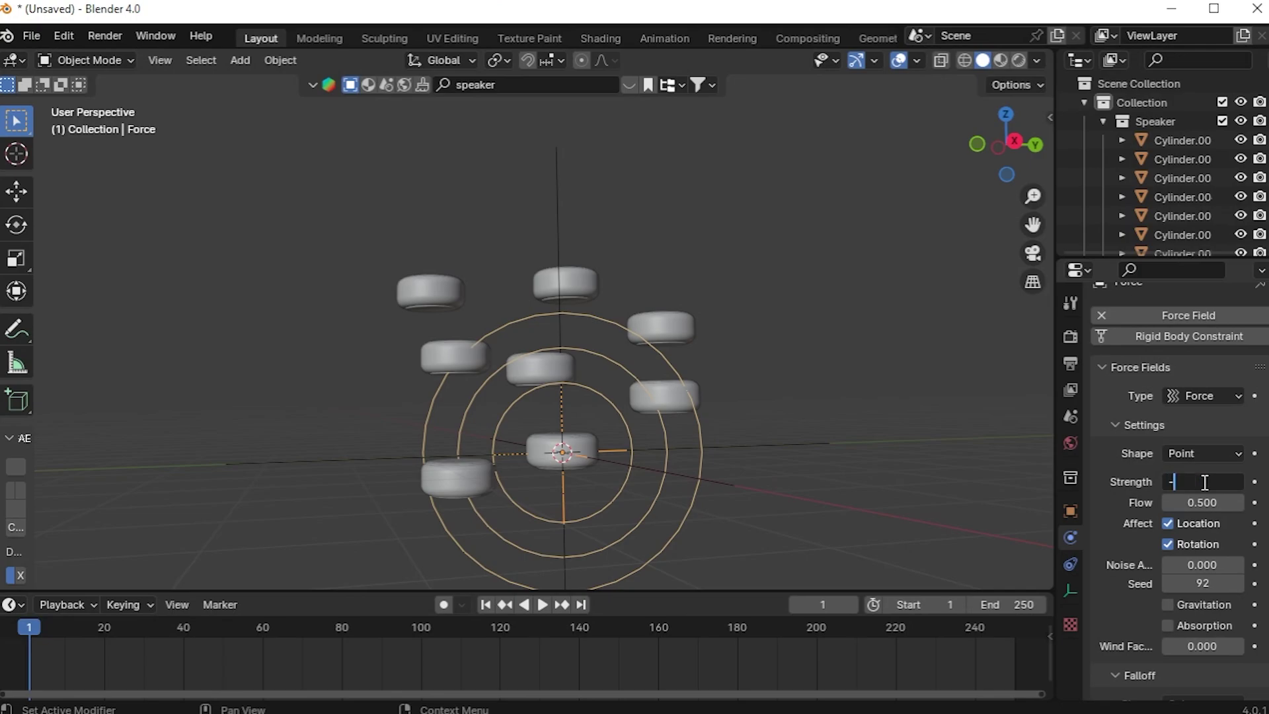
left_click(1205, 482)
type("-50")
key("Return")
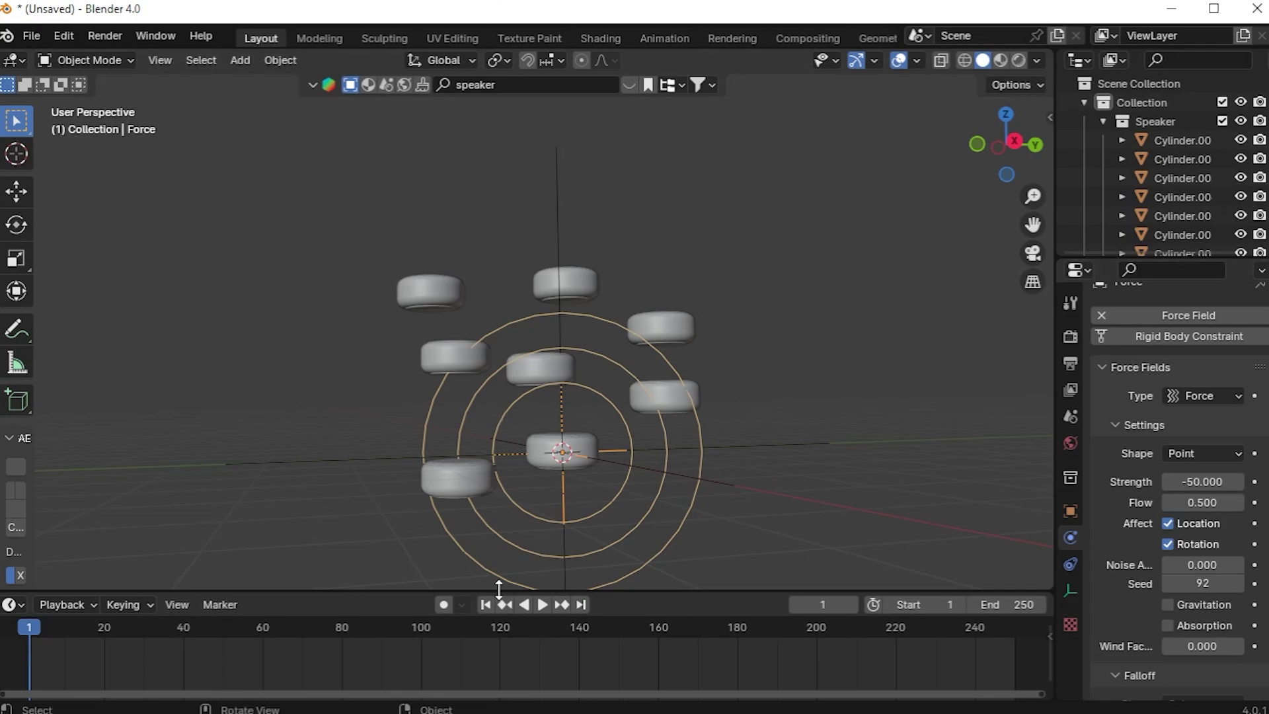
Play the simulation to watch the cylinders clump, then stop and reset to frame 1.
key("space")
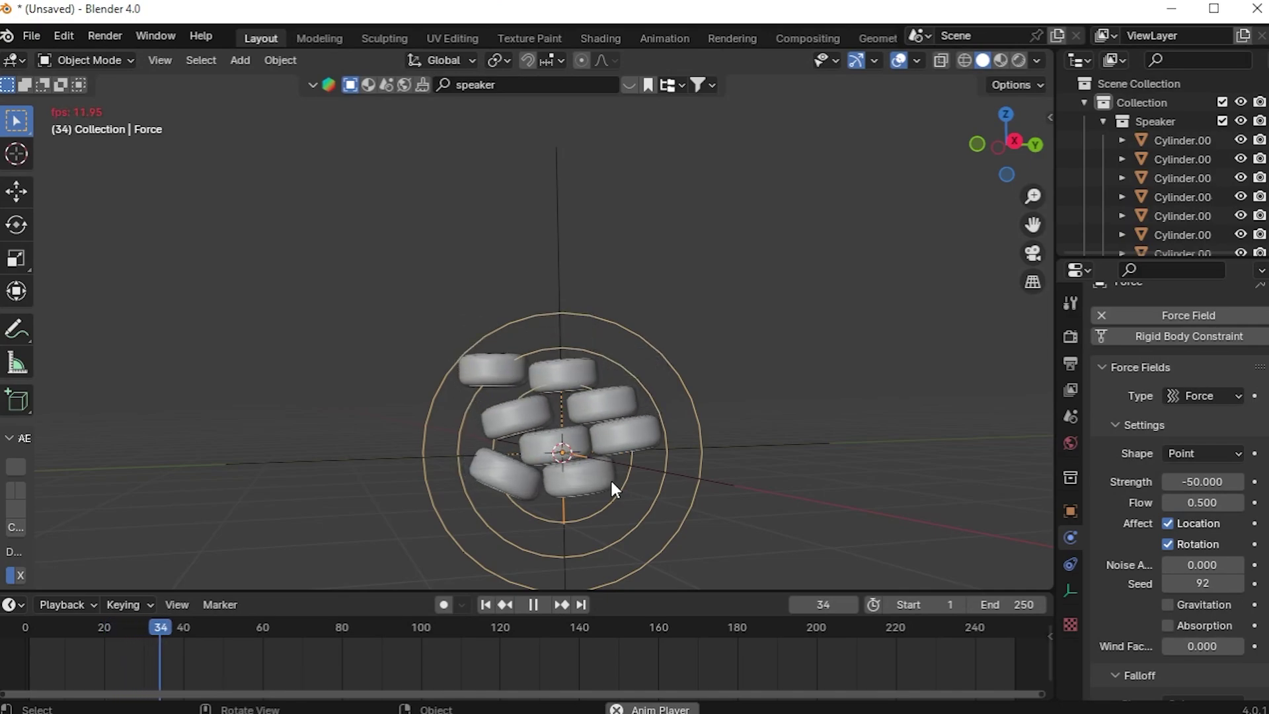
middle_click_drag(760, 499, 568, 486)
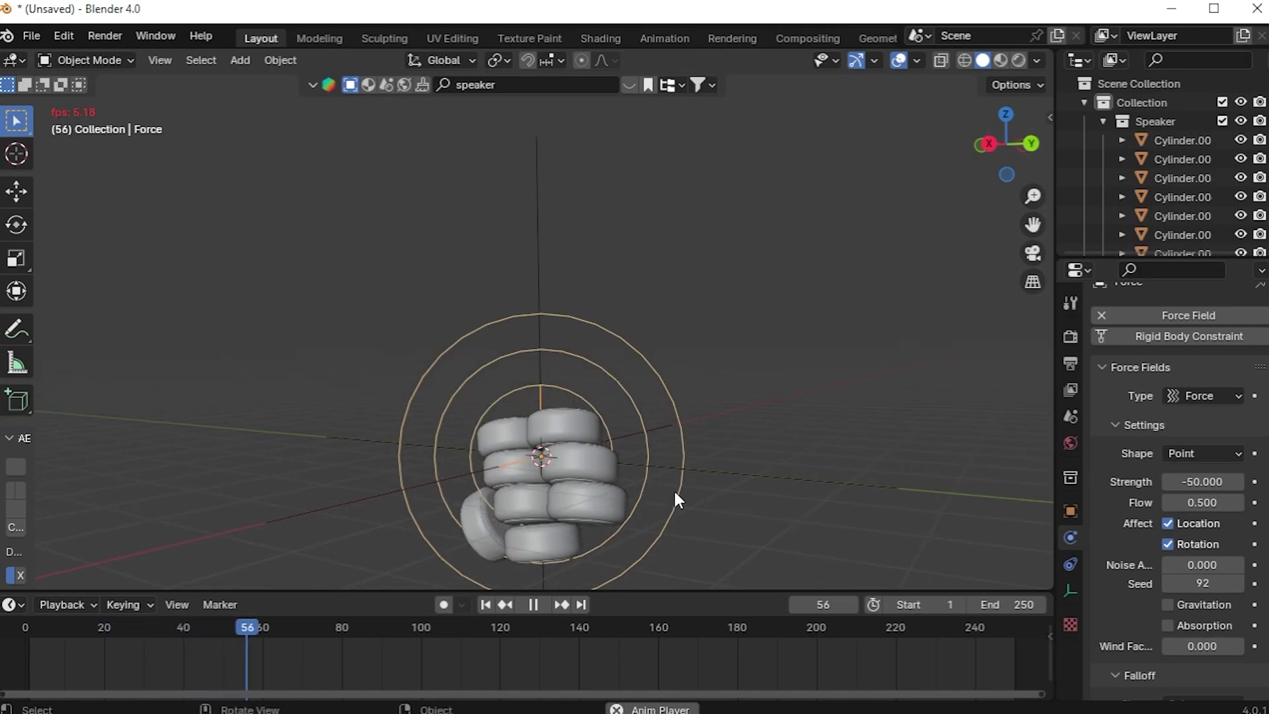
middle_click_drag(674, 498, 595, 391)
key("Escape")
Add an Area light to the scene.
key("shift+a")
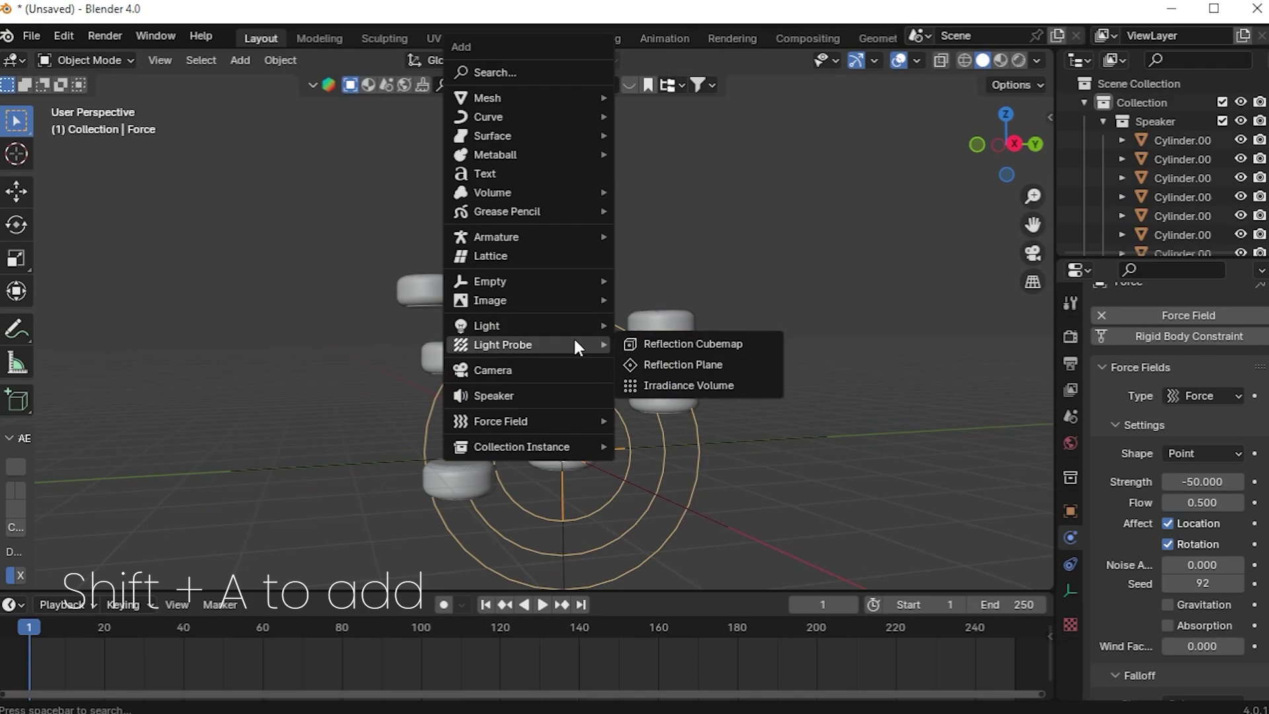
mouse_move(513, 325)
left_click(654, 388)
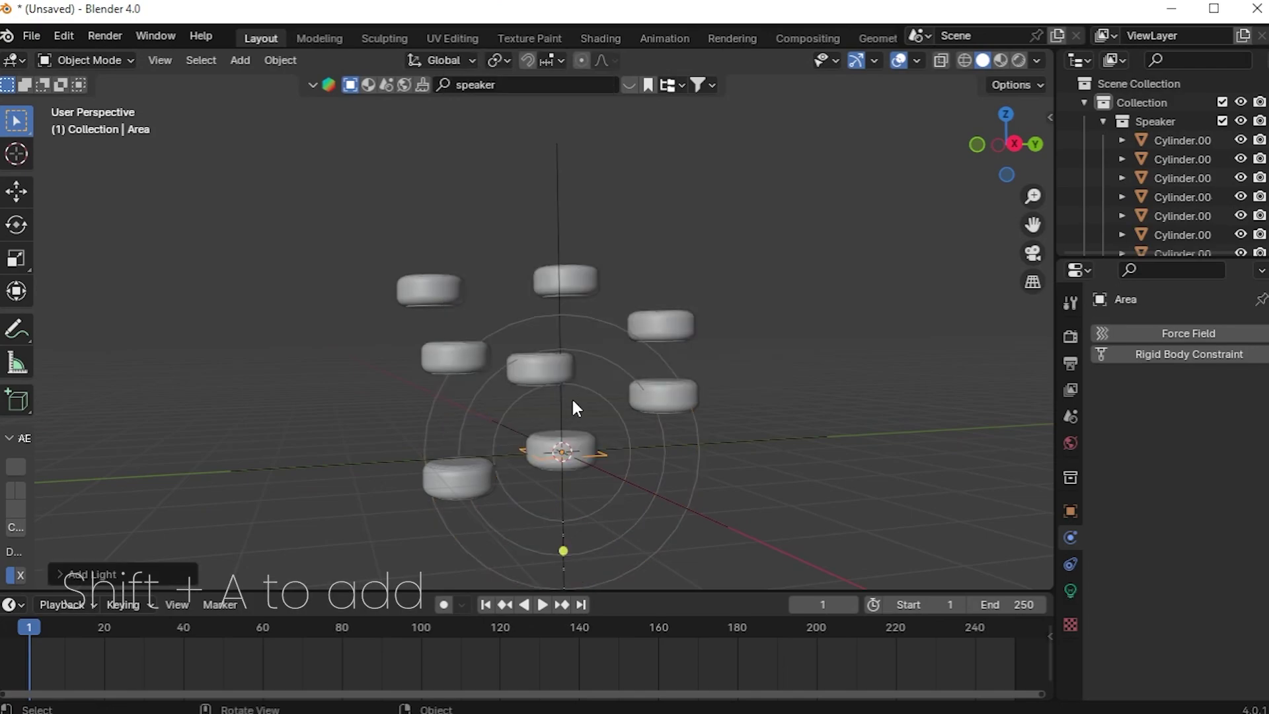
middle_click_drag(572, 400, 620, 419)
Scale the area light up about 6.2 times, move it 4 m left along X, and begin rotating it.
key("s")
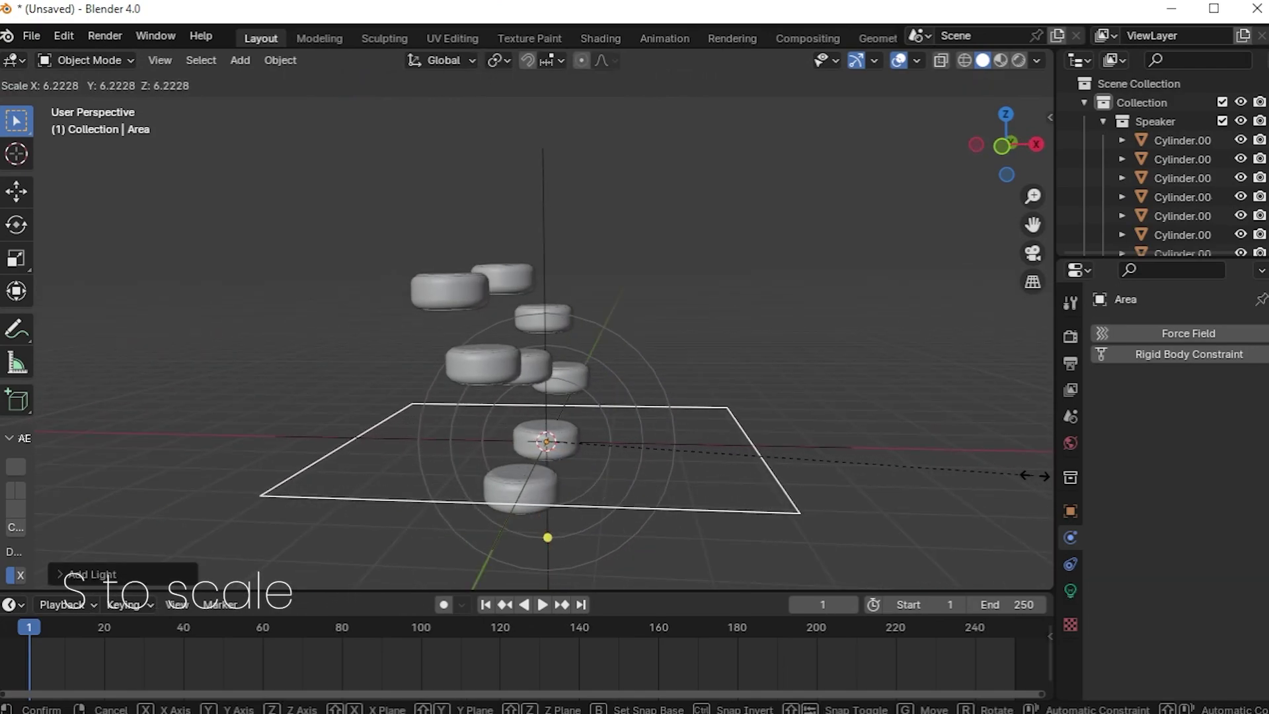
left_click(480, 431)
left_click(16, 191)
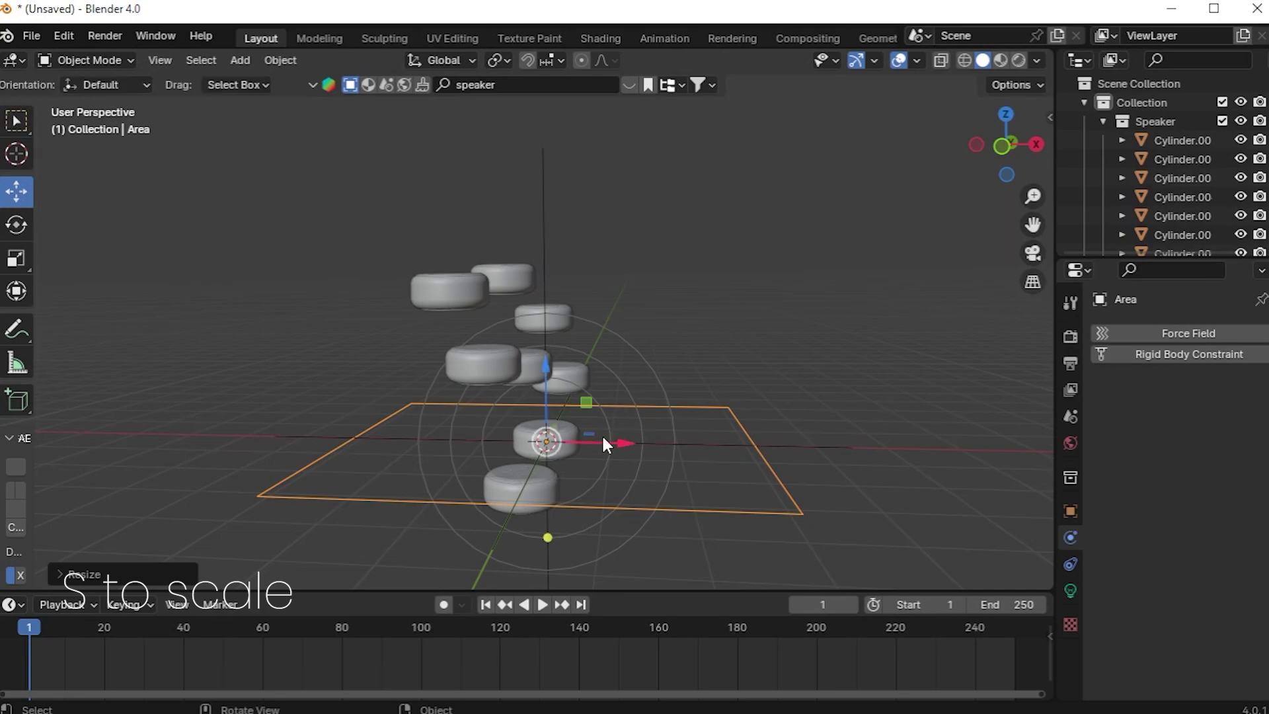
left_click_drag(603, 436, 396, 432)
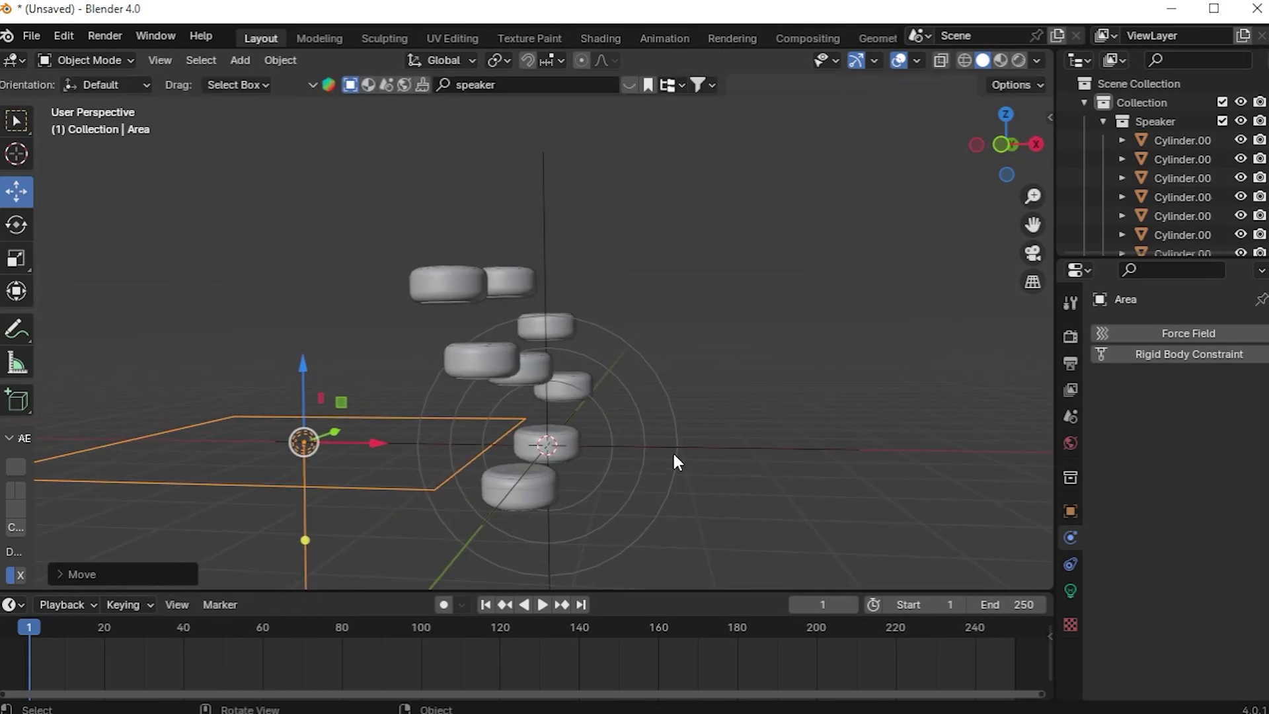
key("r")
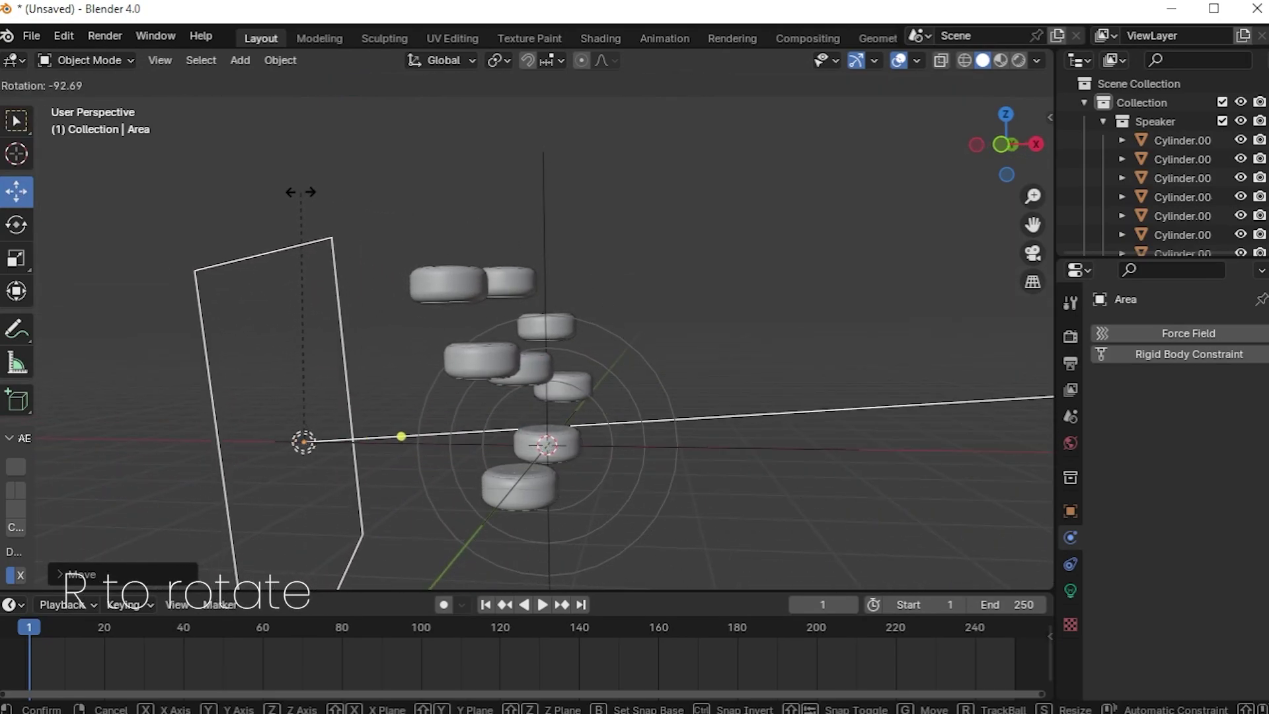
Stand the area light upright and add a Speaker object.
left_click(306, 198)
middle_click_drag(509, 327, 329, 354)
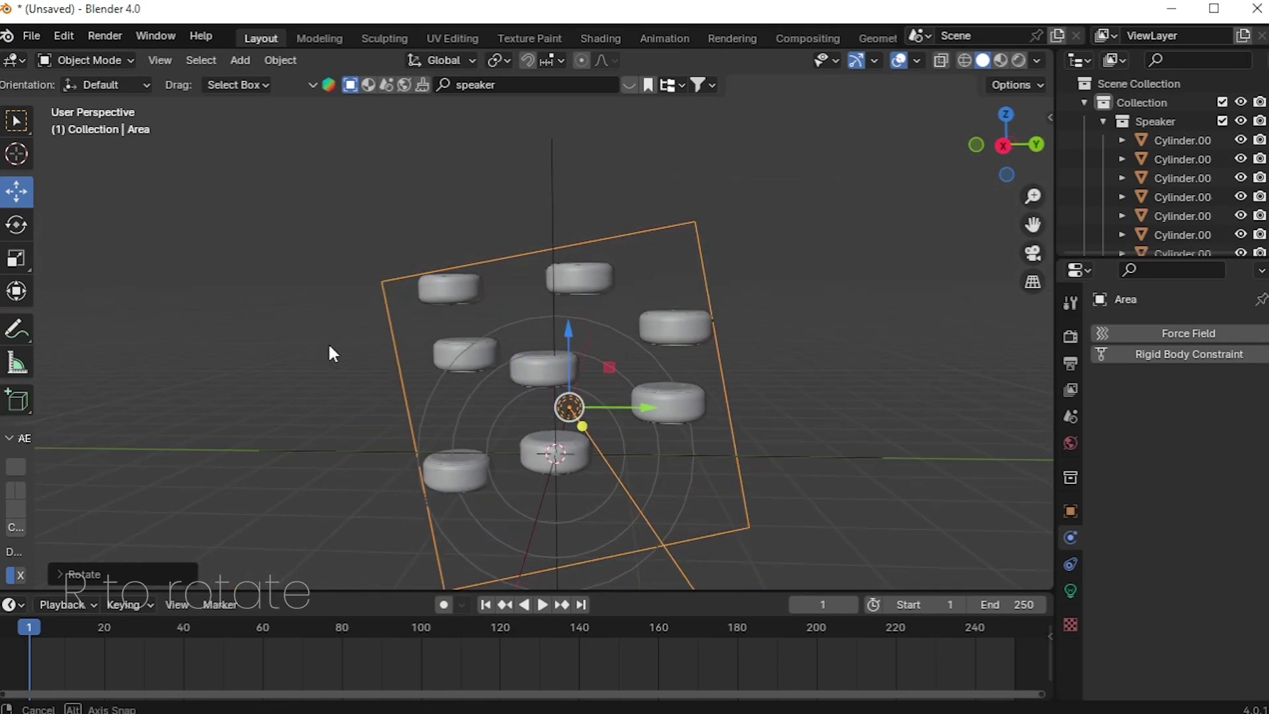
scroll(646, 448, "down", 3)
key("shift+a")
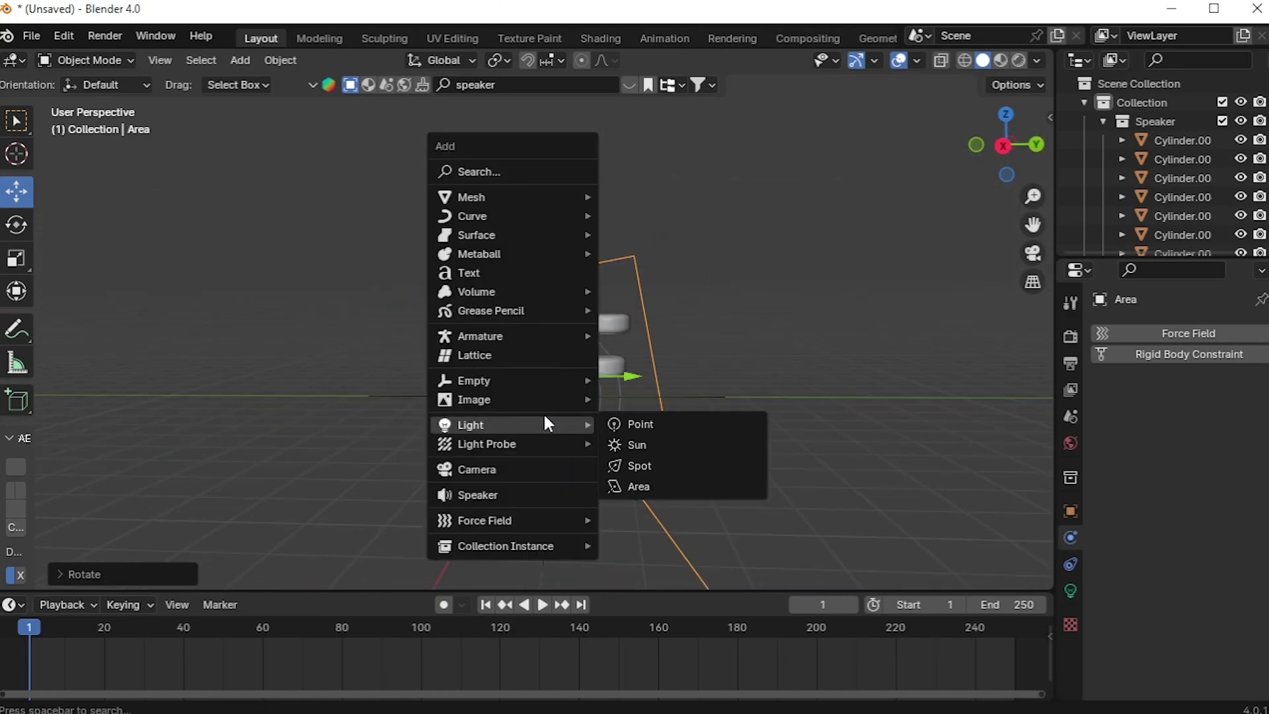
left_click(482, 491)
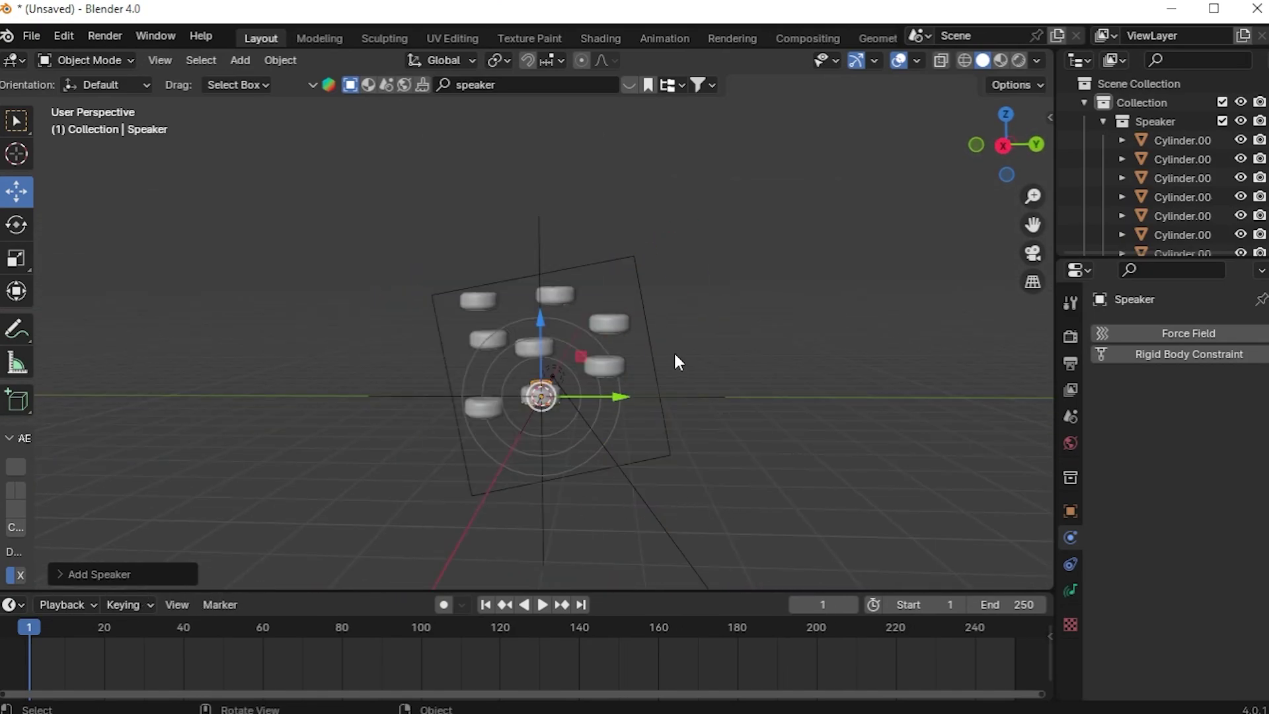
Add a Camera to the scene.
middle_click_drag(679, 362, 716, 391)
left_click(436, 390)
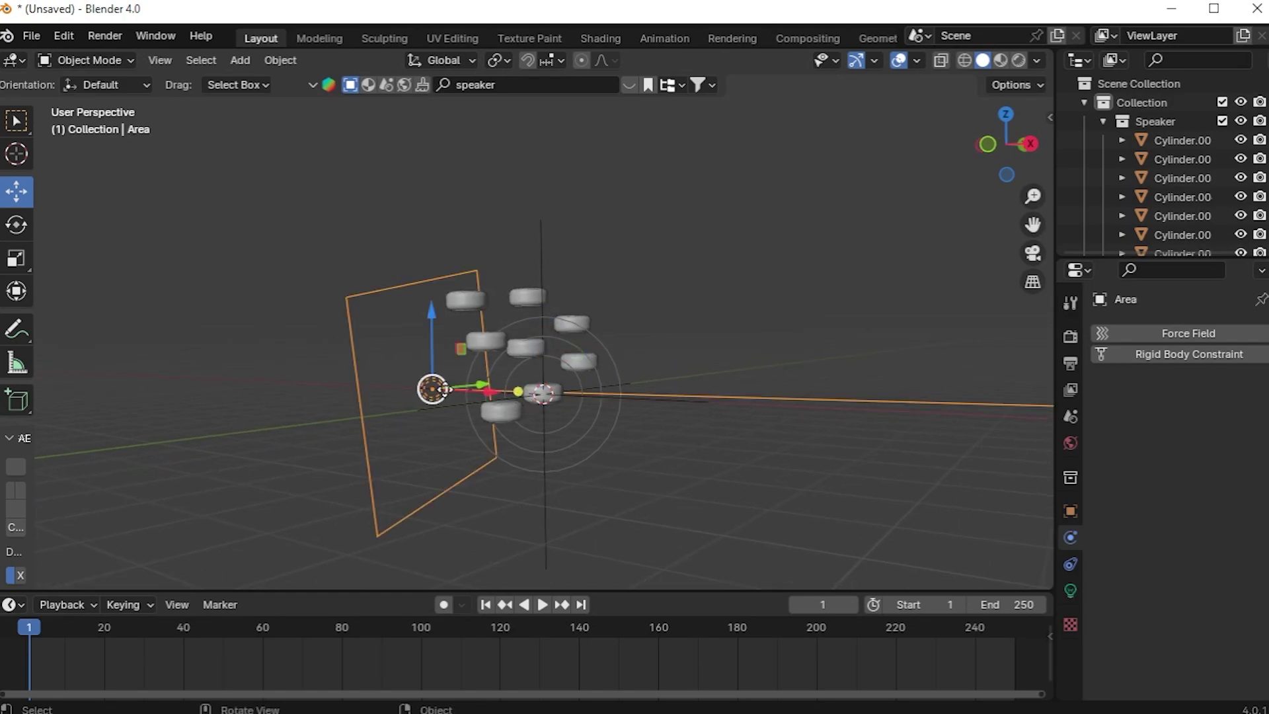
key("shift+a")
left_click(246, 366)
mouse_move(516, 462)
middle_mouse_down()
mouse_move(605, 483)
mouse_move(528, 462)
middle_mouse_up()
scroll(528, 463, "up", 3)
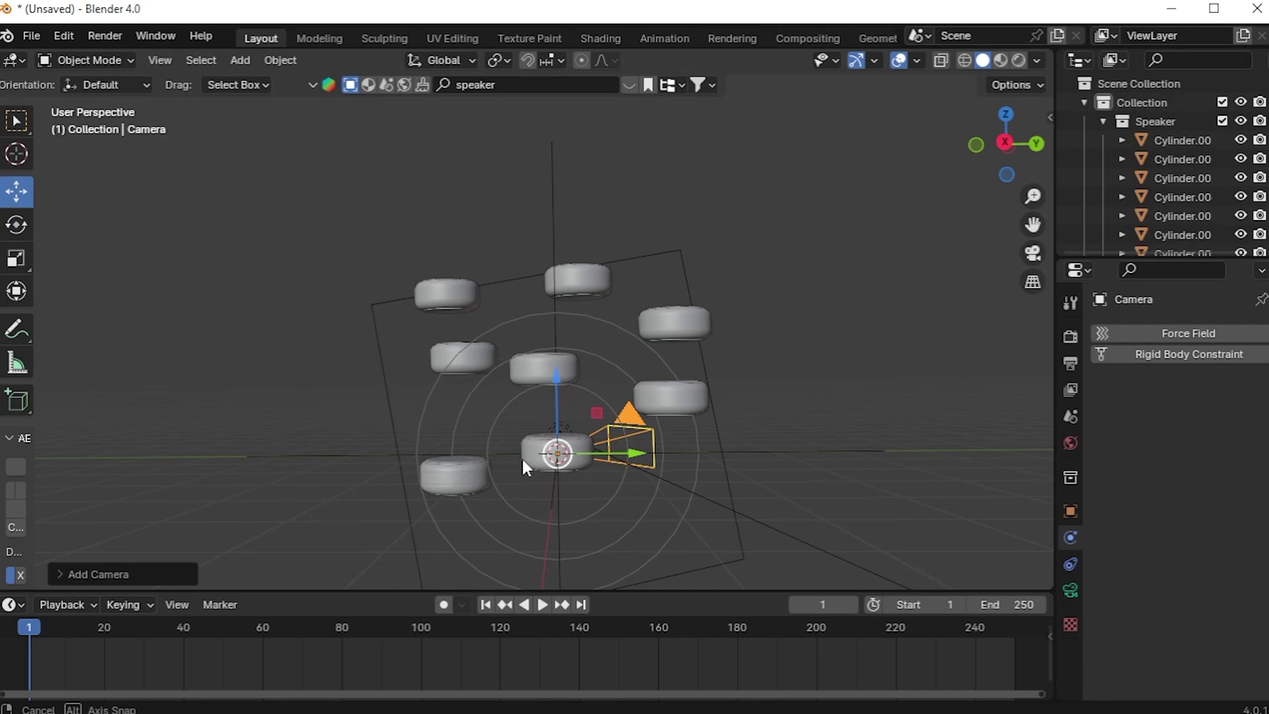
Align the camera to the current view and refine its framing with walk navigation.
key("ctrl+alt+KP_0")
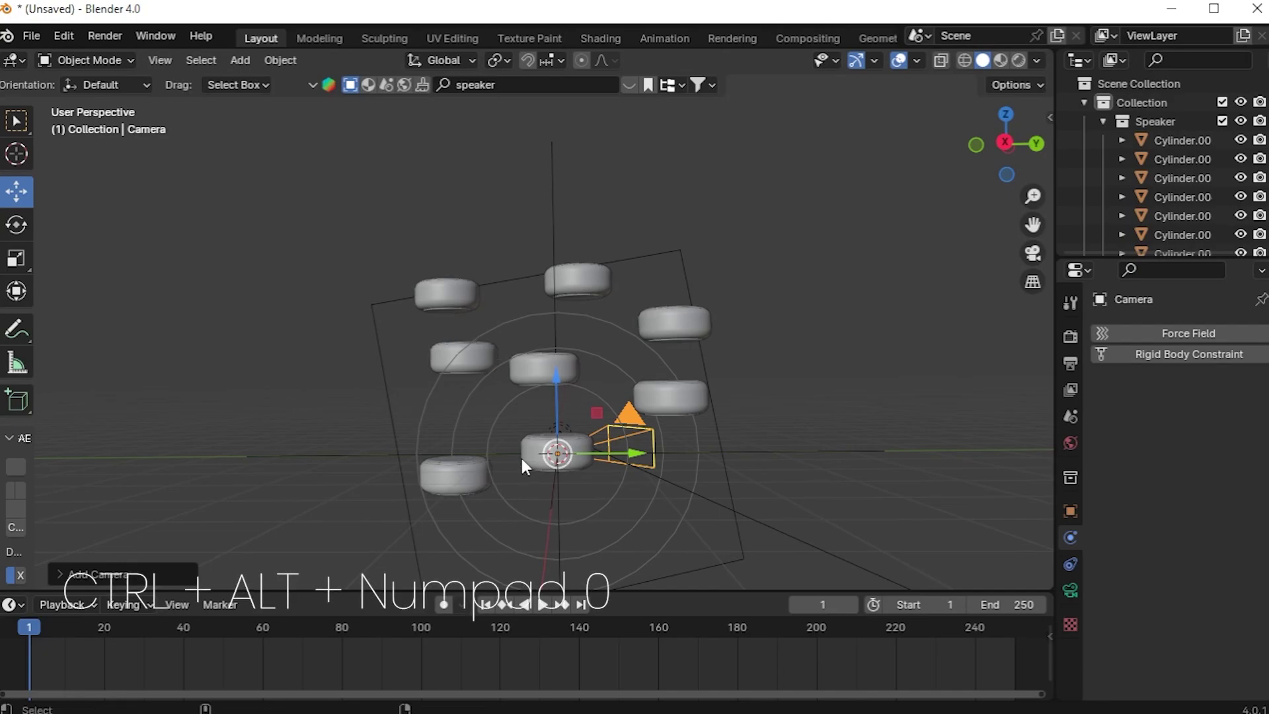
key("shift+grave")
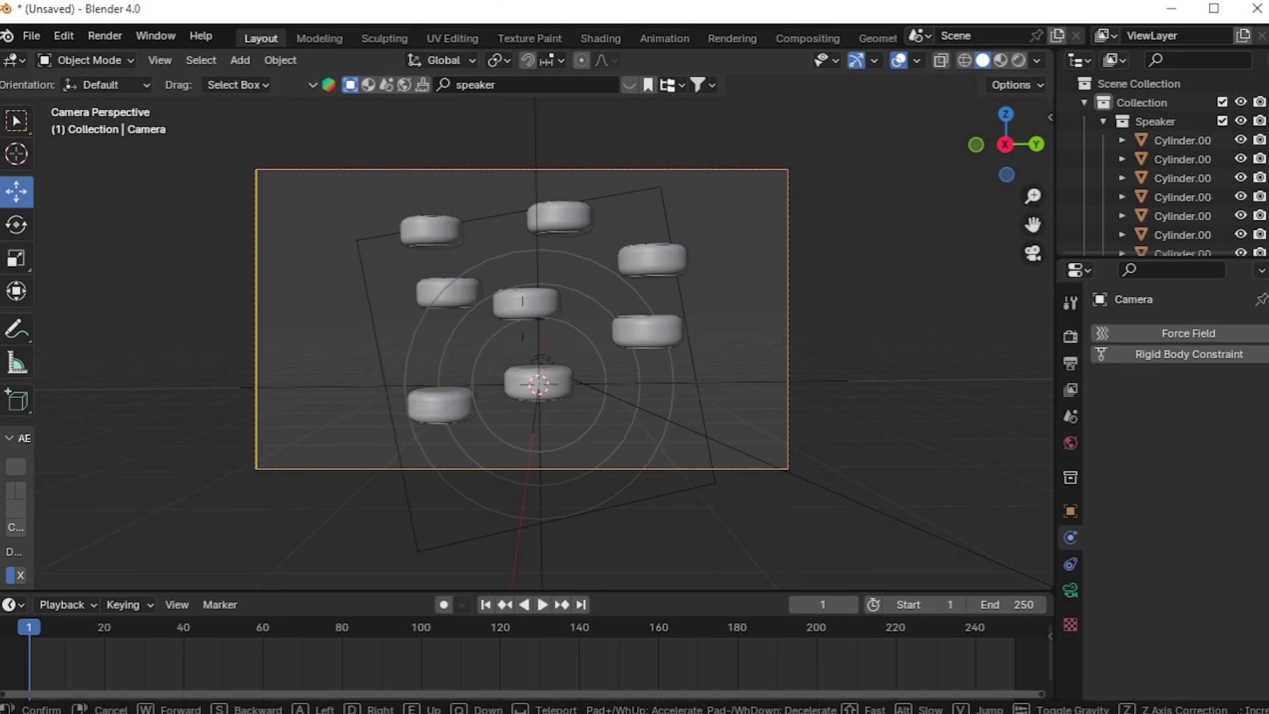
left_click(569, 302)
middle_click_drag(569, 301, 507, 413)
left_click(268, 384)
middle_click_drag(268, 383, 346, 405)
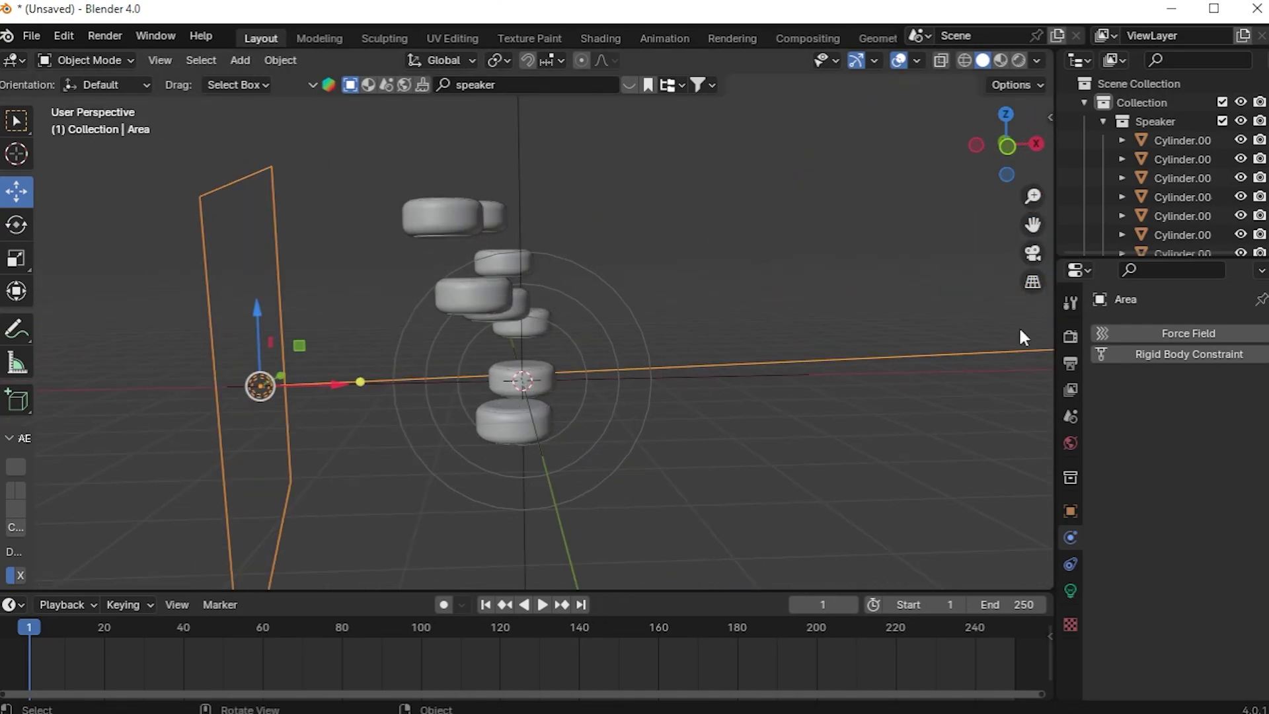
Switch the render engine to Cycles with GPU Compute as the device.
left_click(1070, 337)
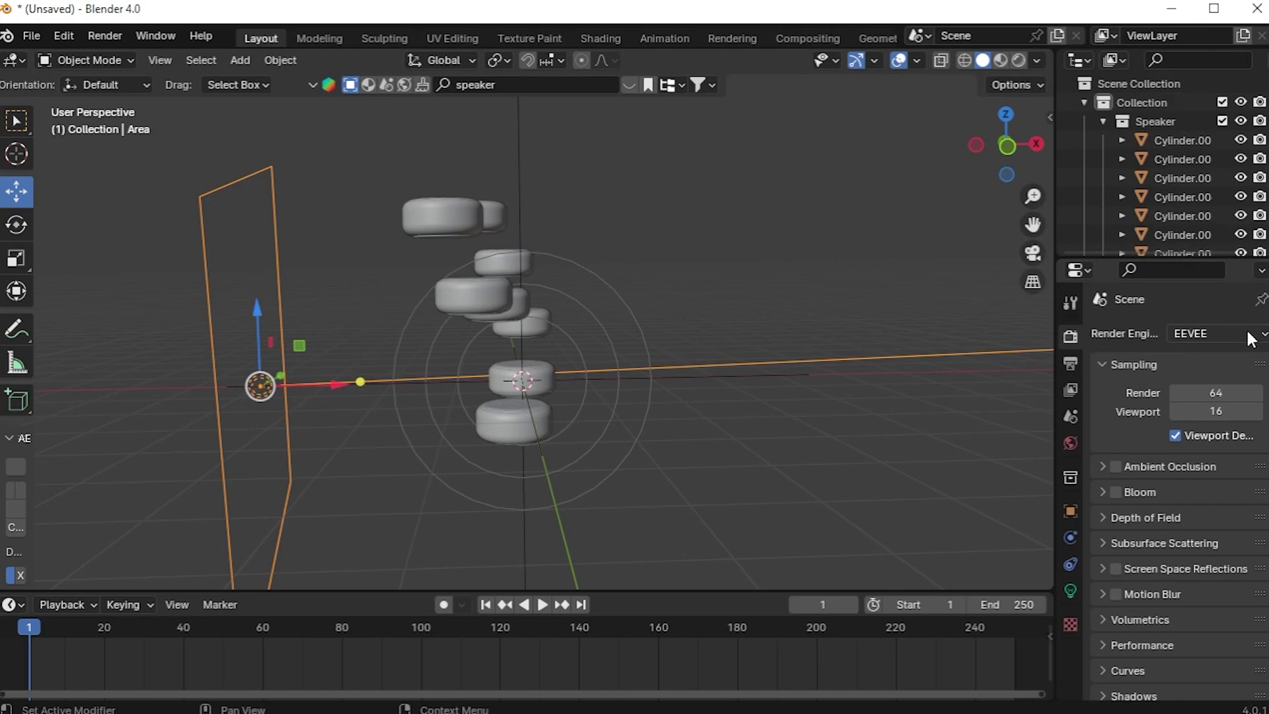
left_click(1196, 333)
left_click(1199, 396)
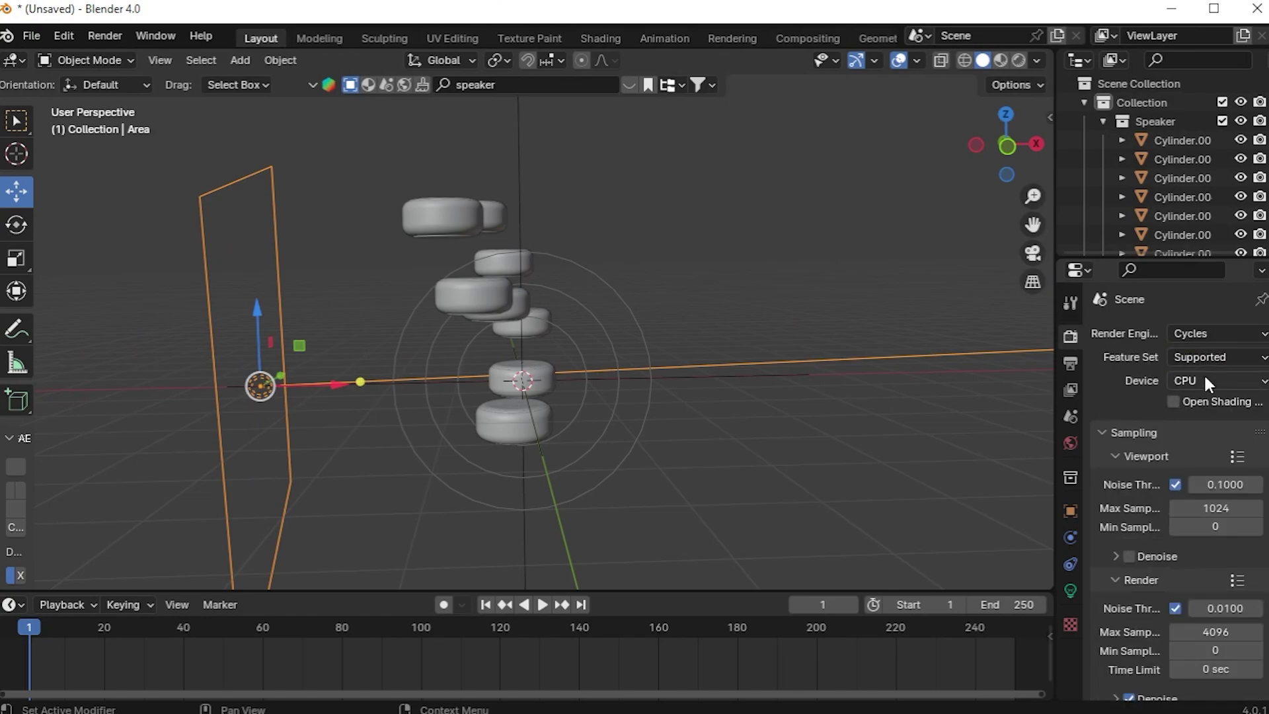
left_click(1197, 381)
left_click(1168, 427)
Set 64 viewport max samples, 128 render samples and a 0.1 noise threshold.
scroll(1117, 463, "down", 4)
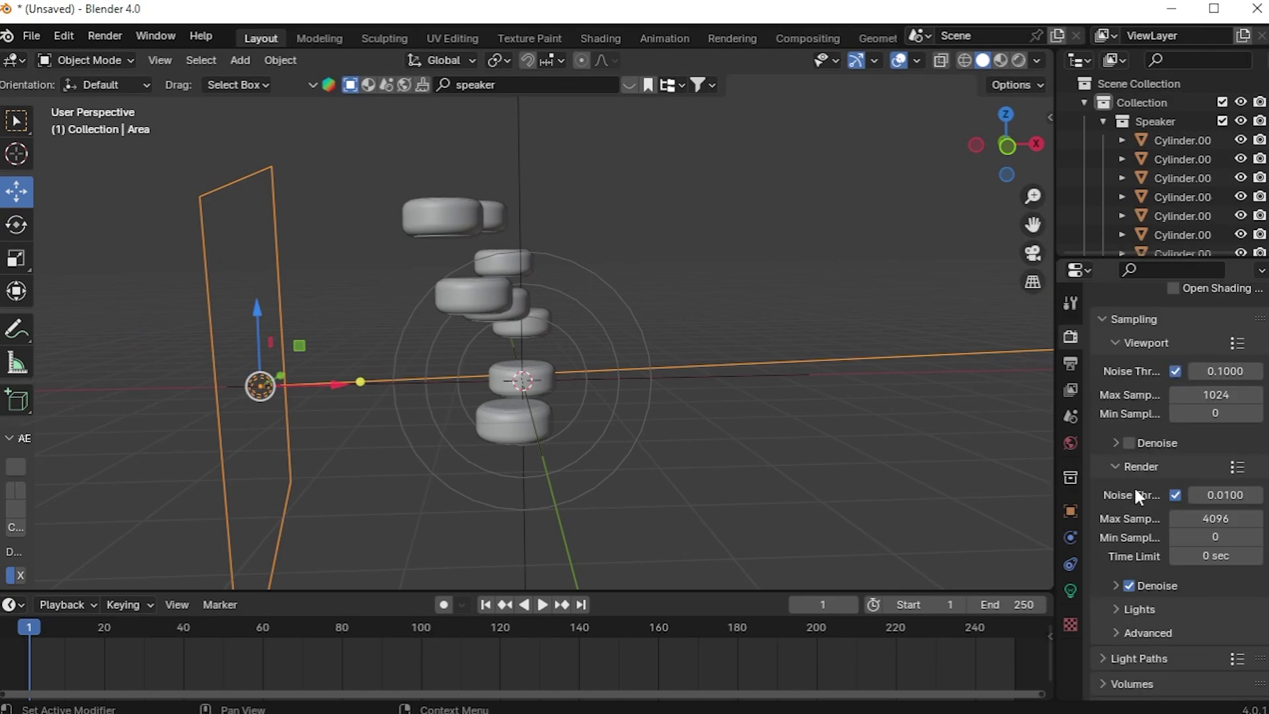
left_click(1216, 395)
type("64")
key("Return")
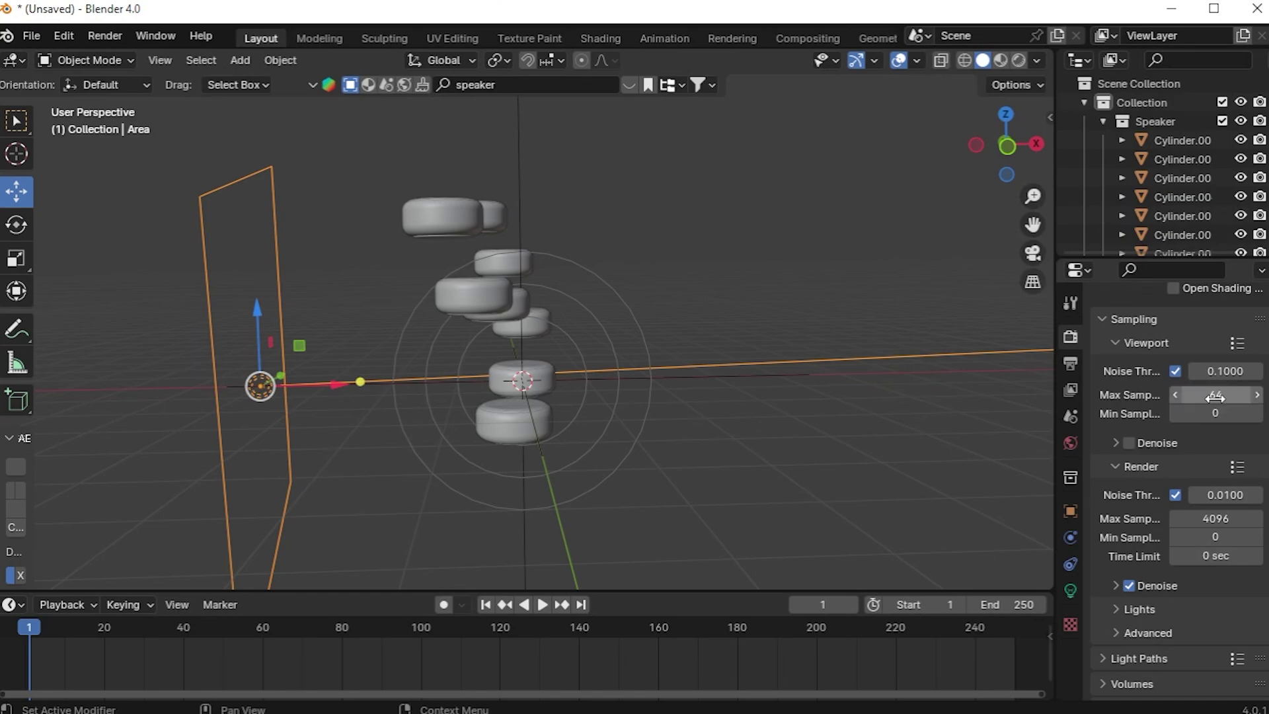
left_click(1218, 515)
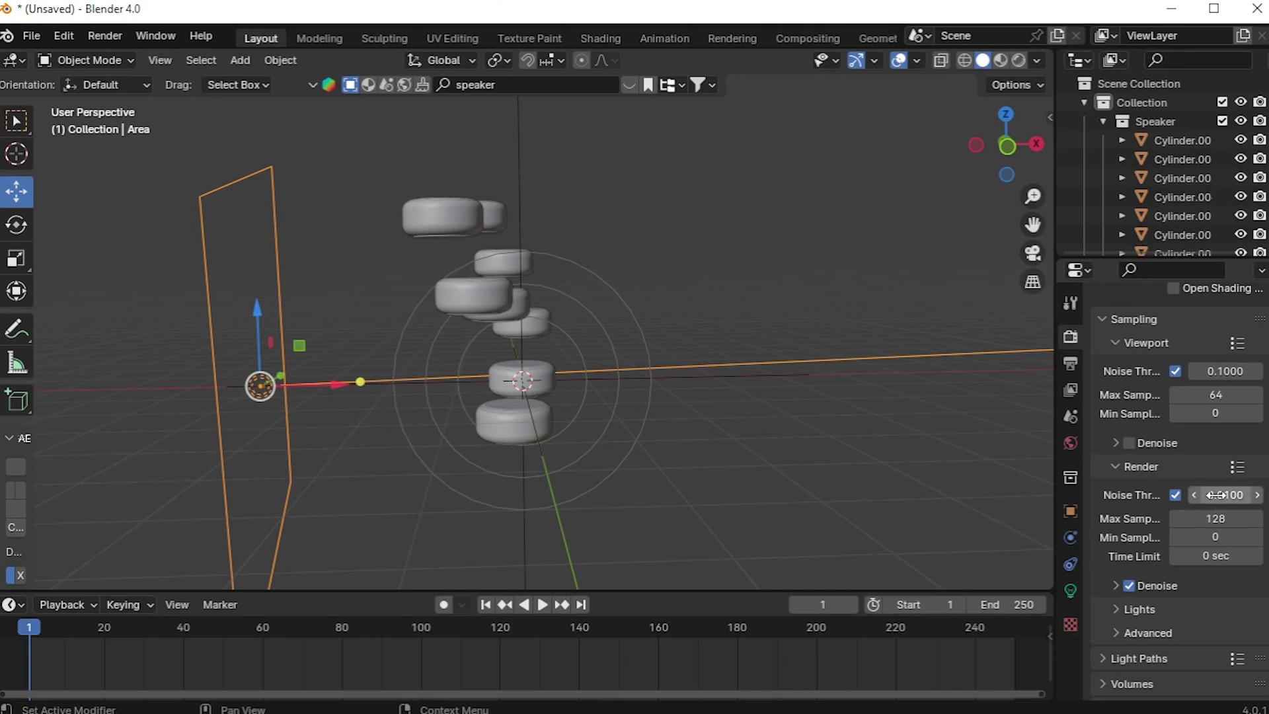
left_click(1218, 495)
type(".1")
key("Return")
Enable Spatial Splits and Persistent Data in the Performance settings.
scroll(1145, 585, "down", 6)
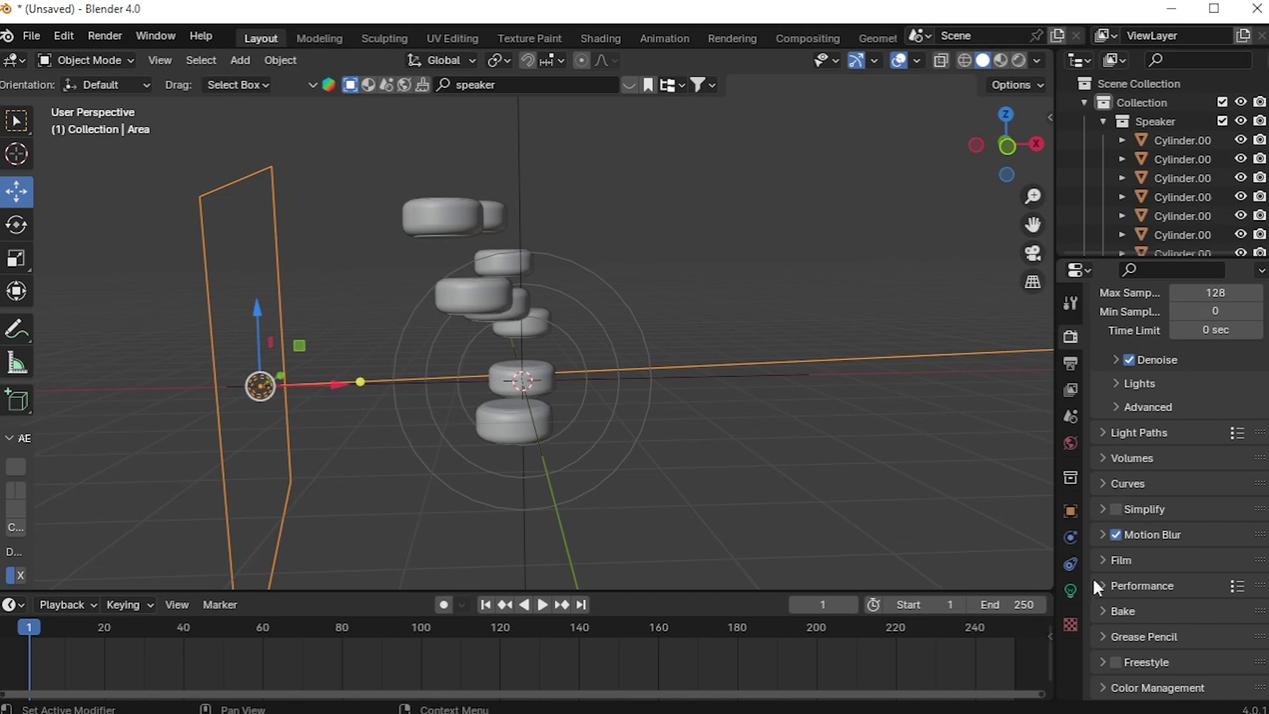
left_click(1109, 586)
scroll(1166, 592, "down", 4)
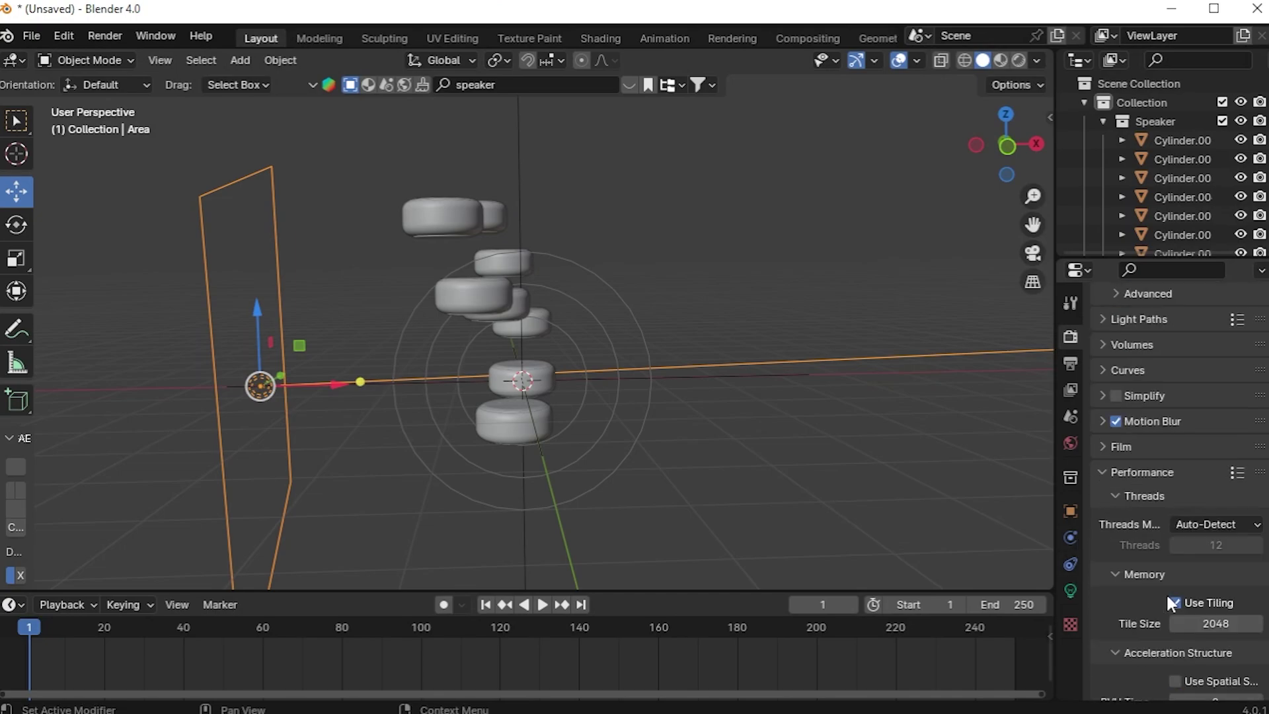
scroll(1183, 638, "down", 4)
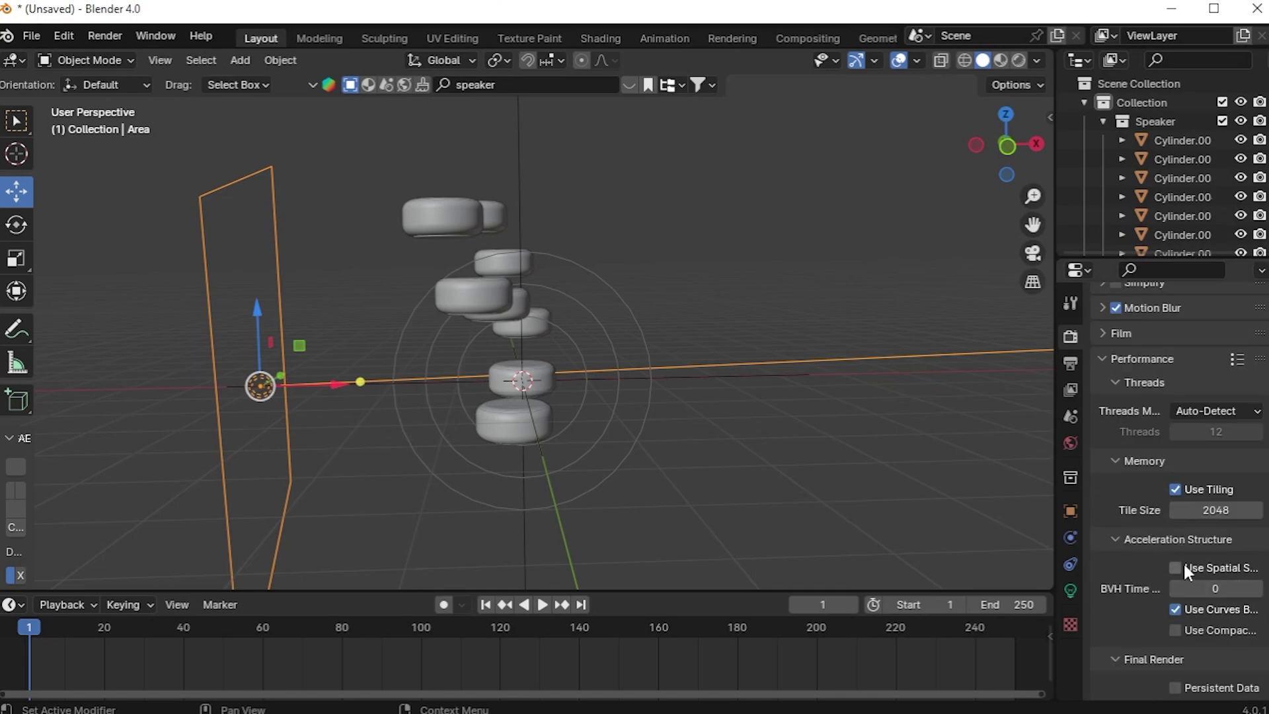
left_click(1183, 568)
scroll(1189, 582, "down", 5)
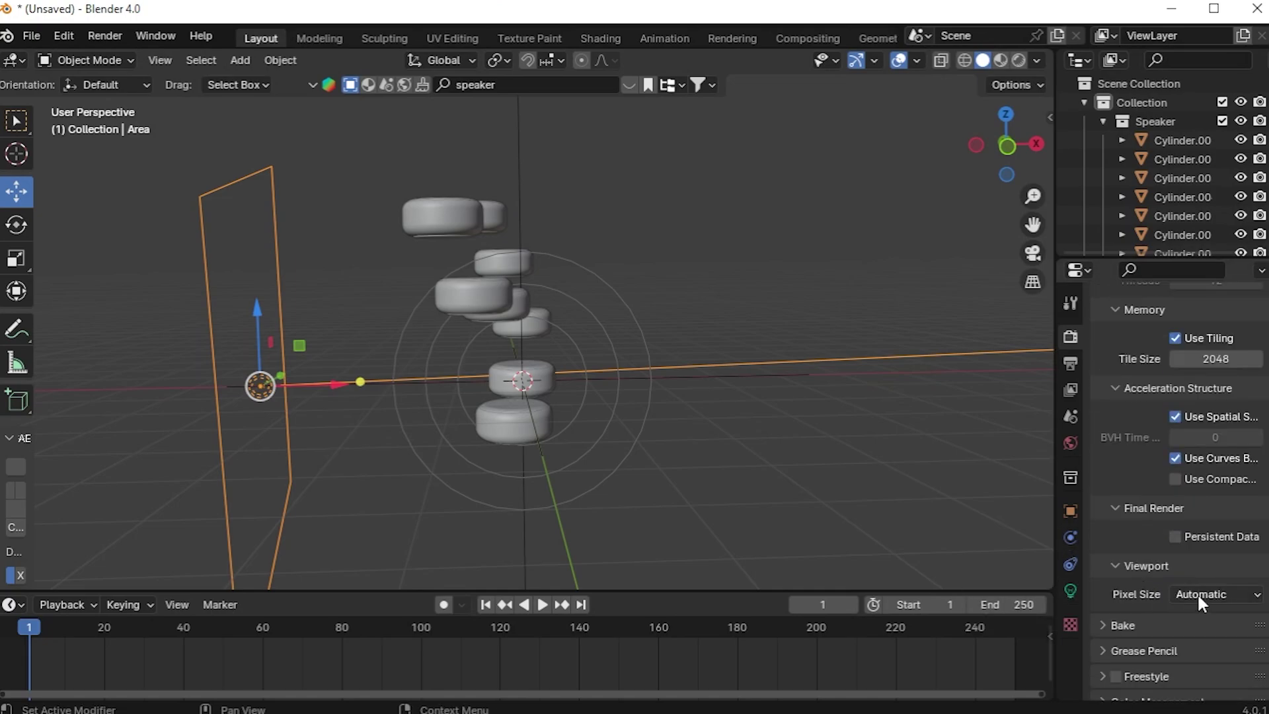
left_click(1175, 537)
scroll(1159, 470, "up", 15)
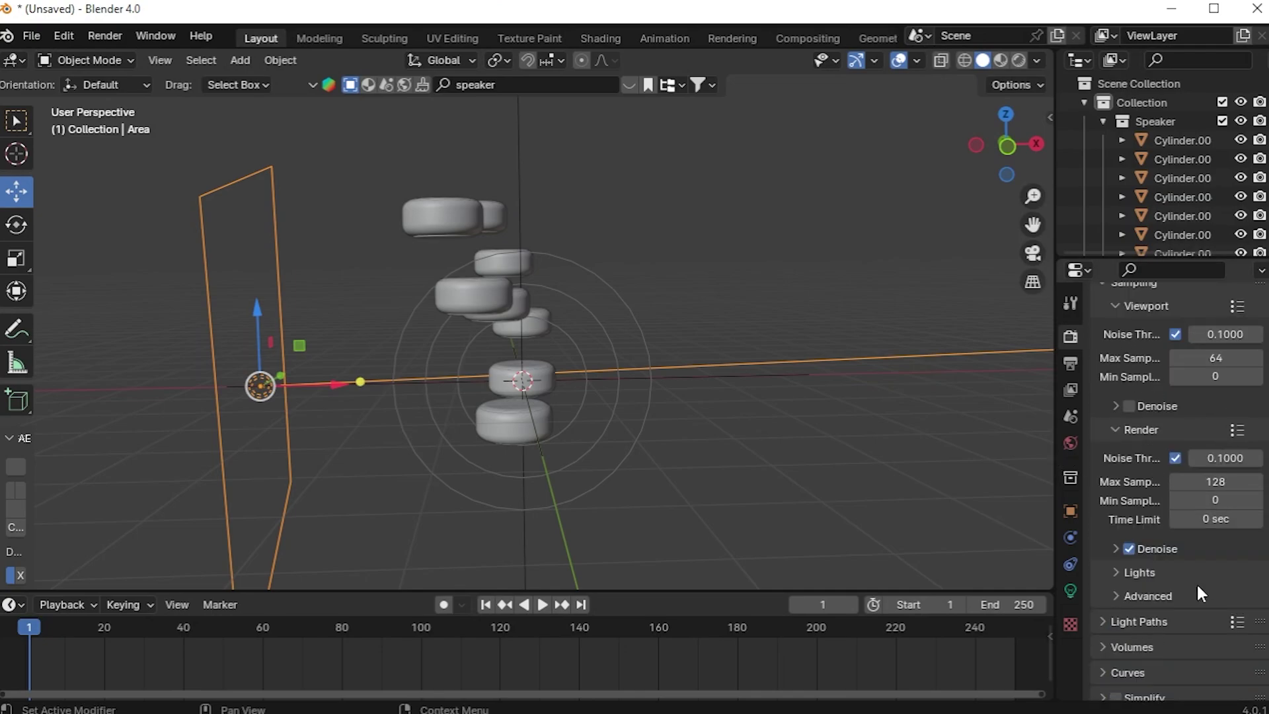
scroll(1179, 367, "up", 5)
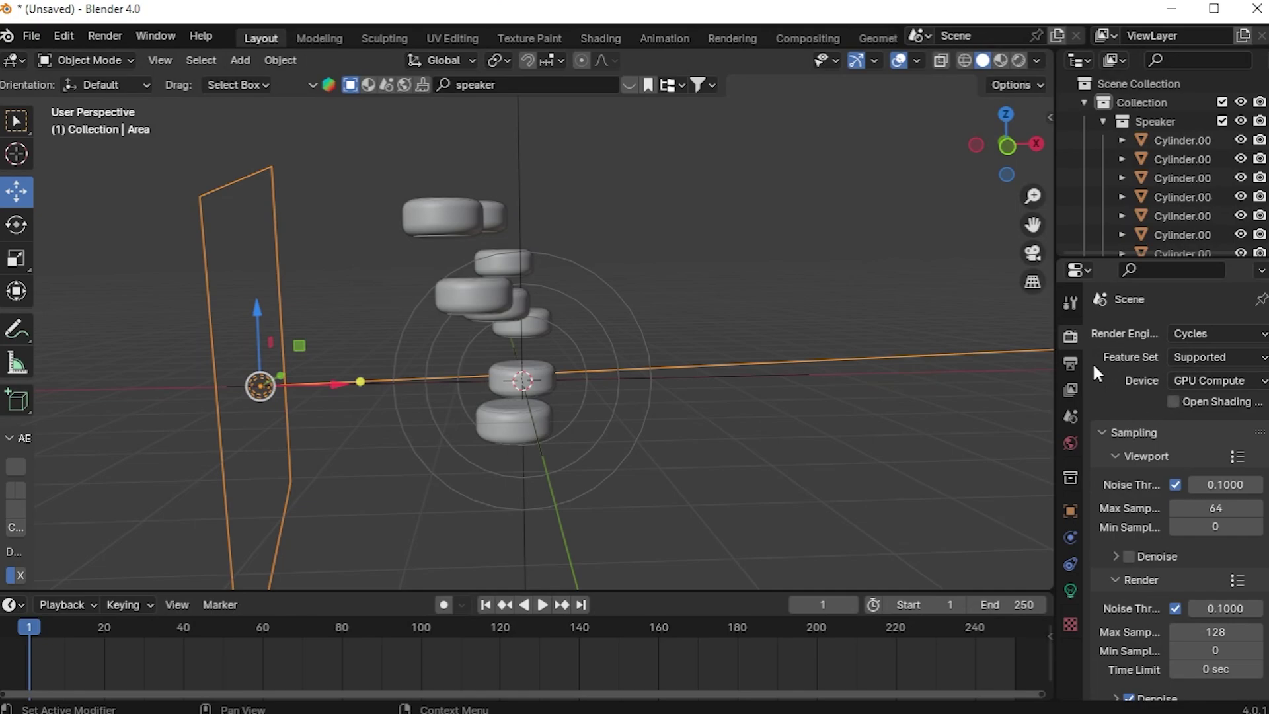
View through the camera in rendered preview and darken the world background to black.
middle_click_drag(424, 406, 541, 354)
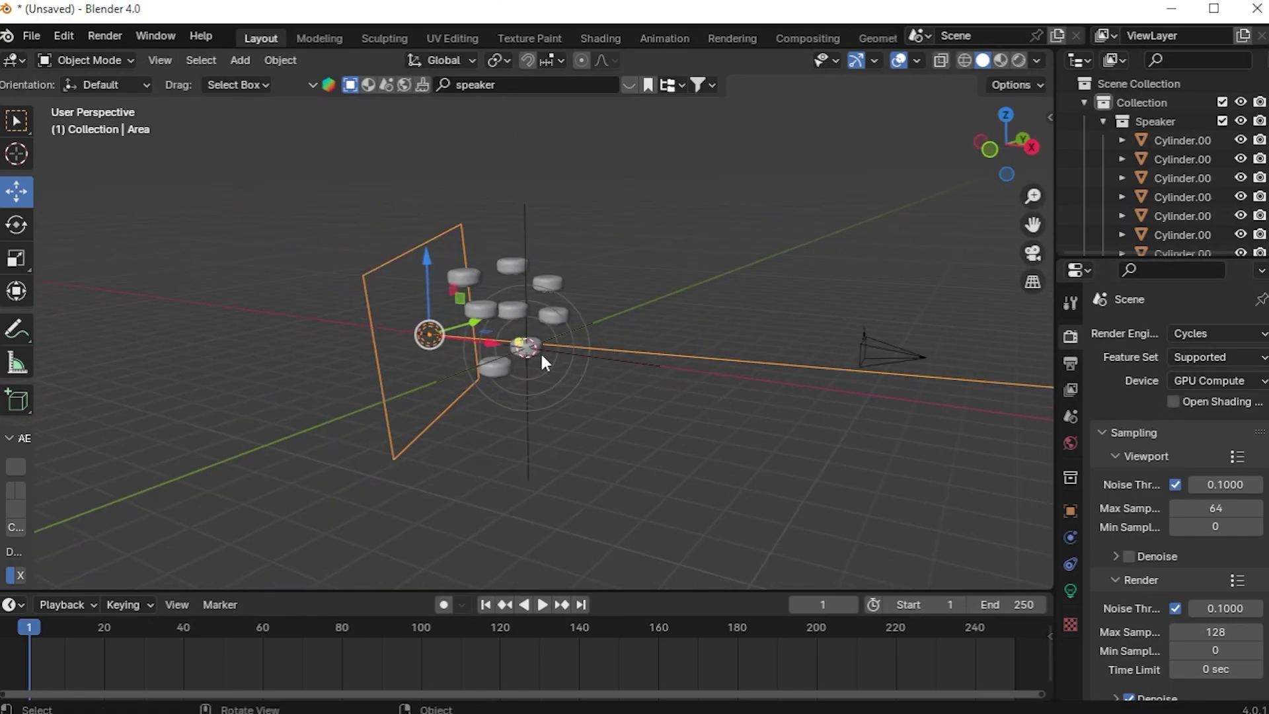
key("KP_0")
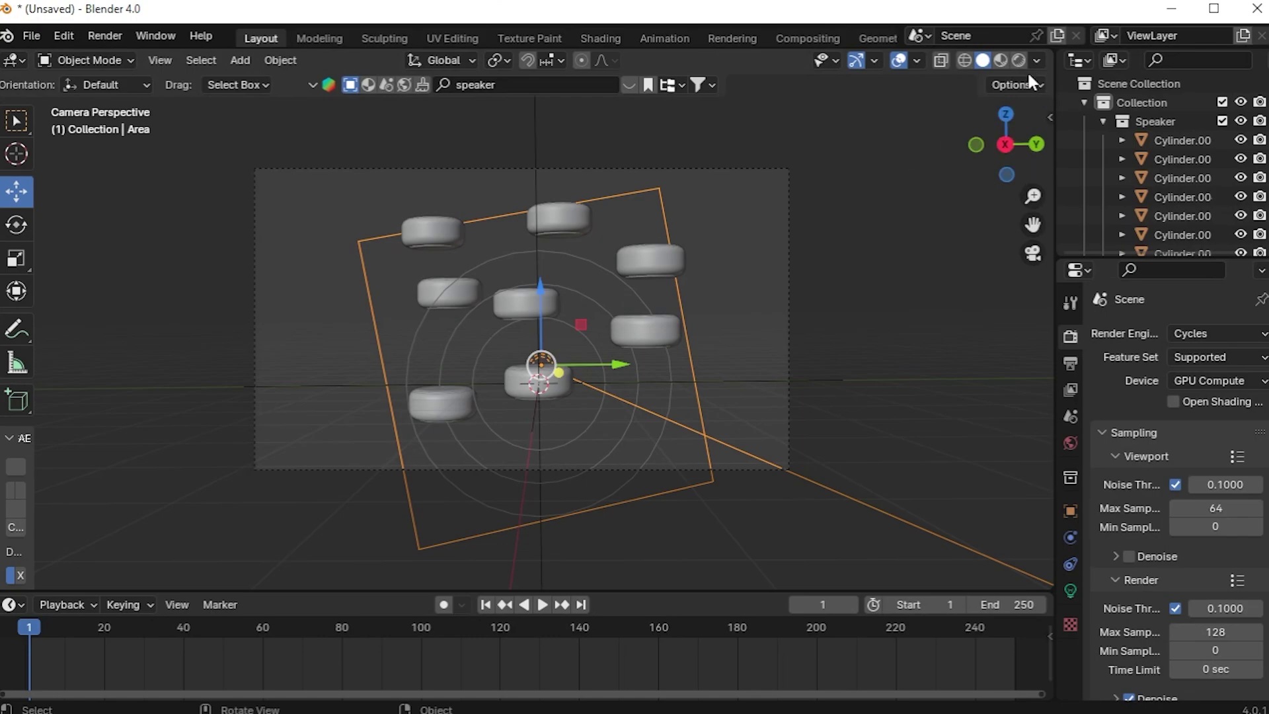
key("z")
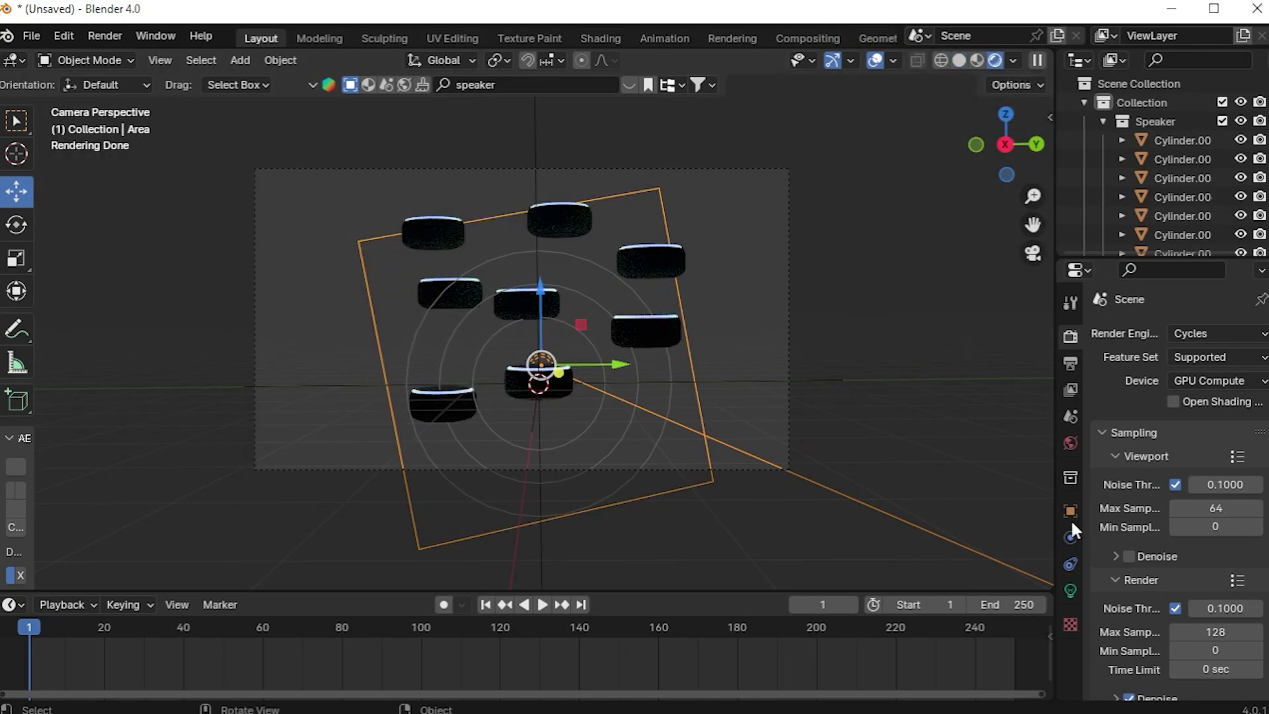
left_click(1071, 443)
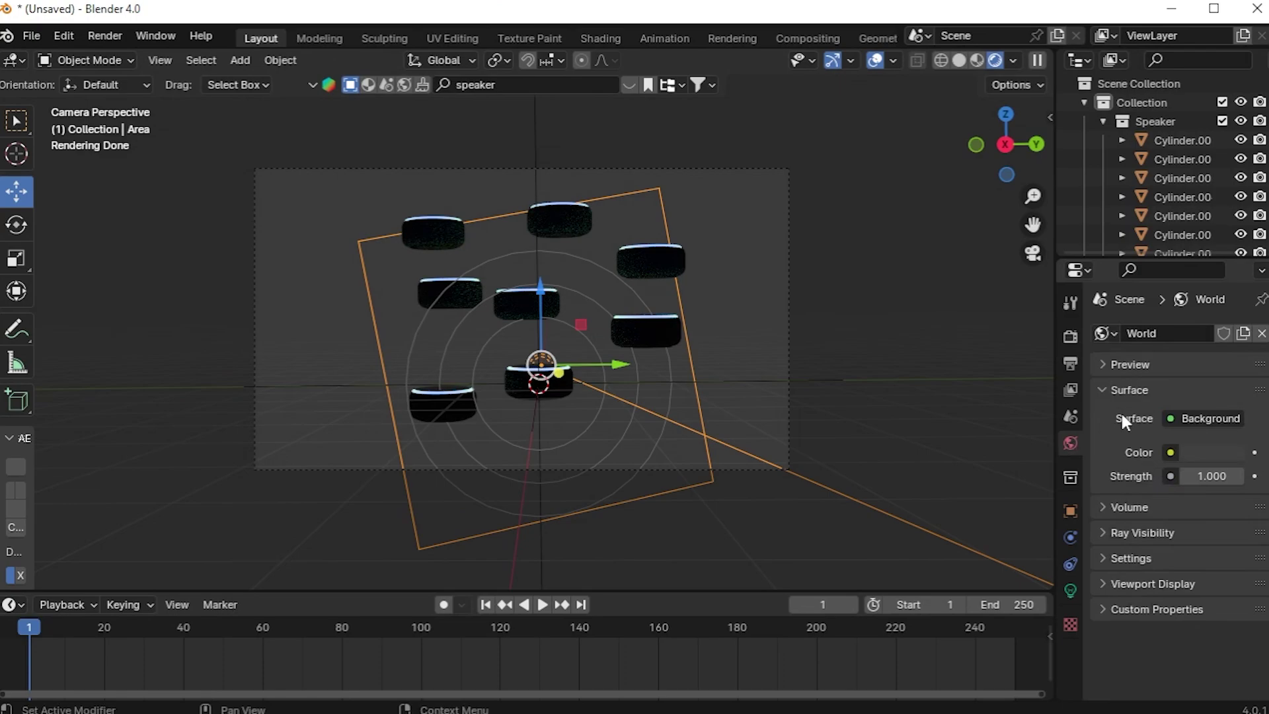
left_click(1197, 458)
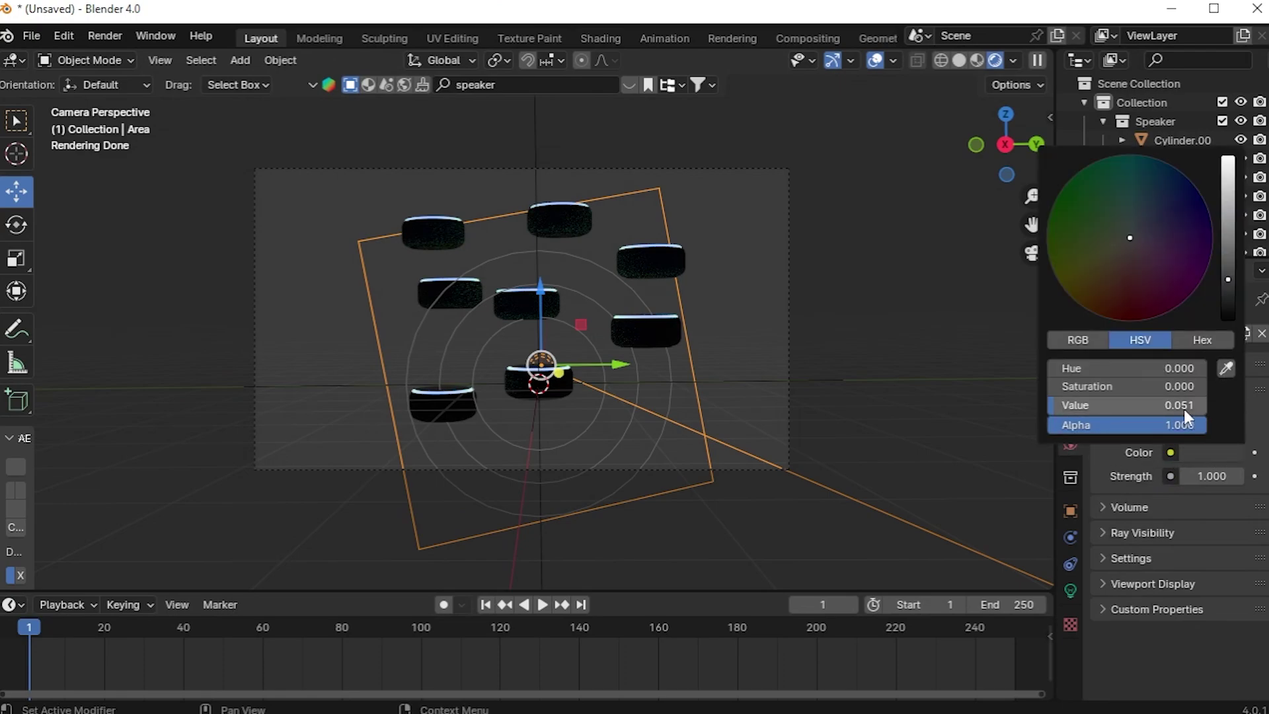
left_click_drag(1184, 405, 1124, 405)
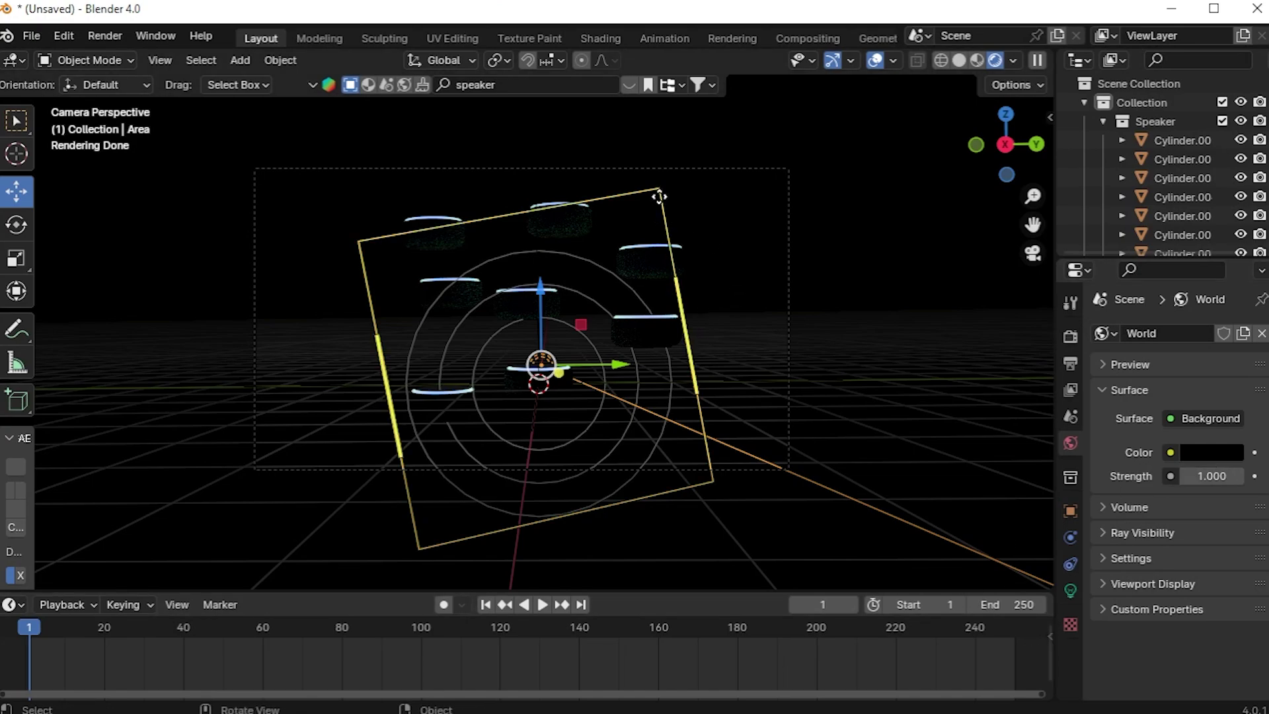
Set the area light's power to 2000 W.
left_click(1070, 590)
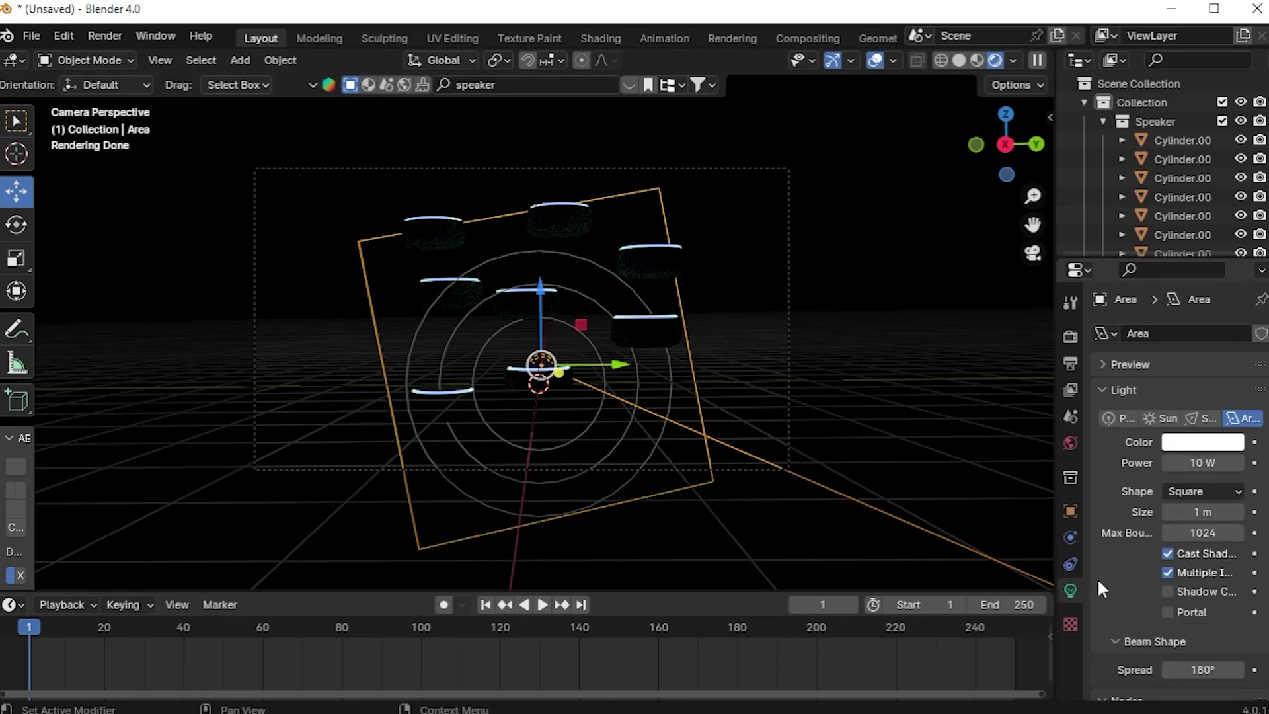
left_click(1203, 464)
type("2000")
key("Return")
scroll(512, 291, "up", 2)
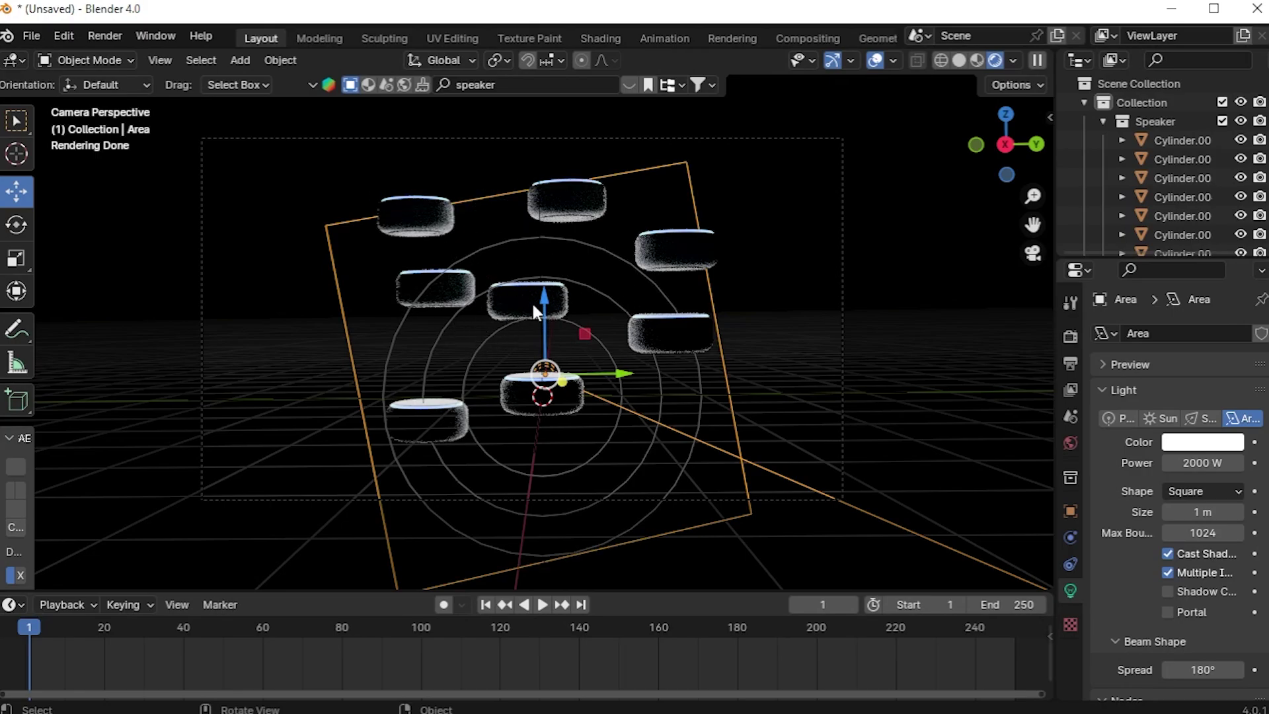
scroll(519, 225, "up", 2)
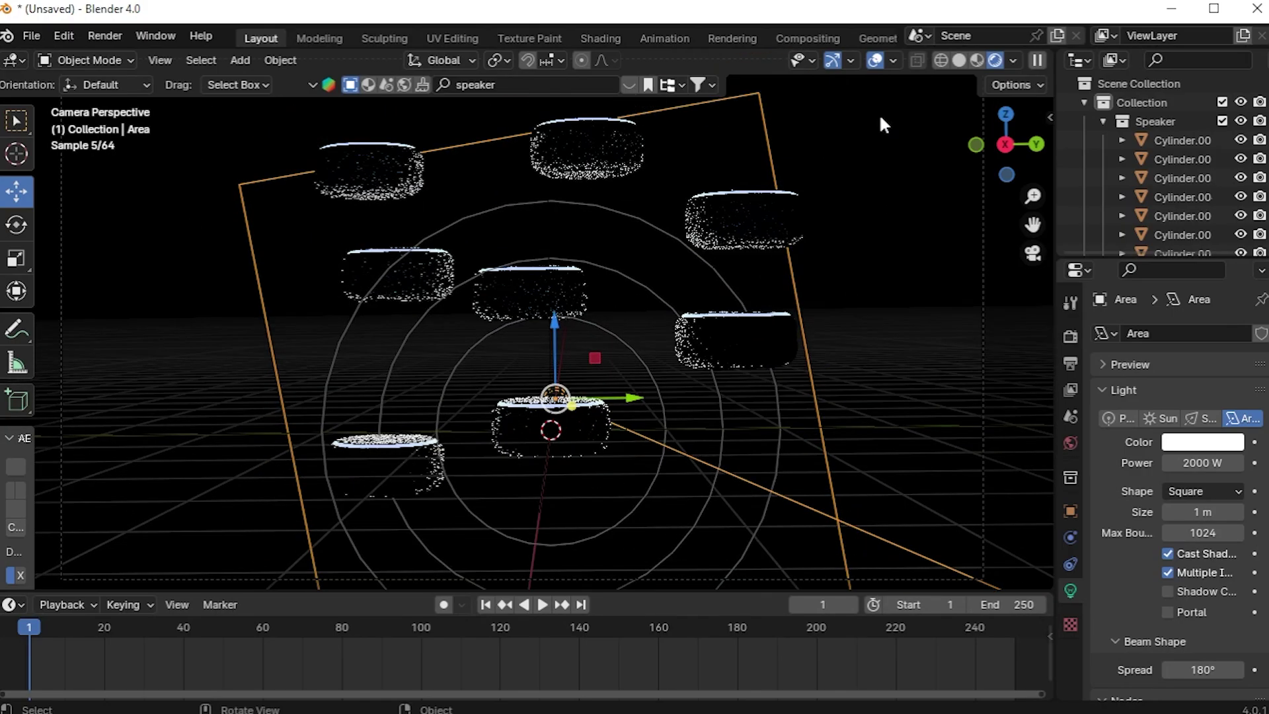
Hide overlays to check the camera shot, then leave camera view with overlays restored.
left_click(875, 60)
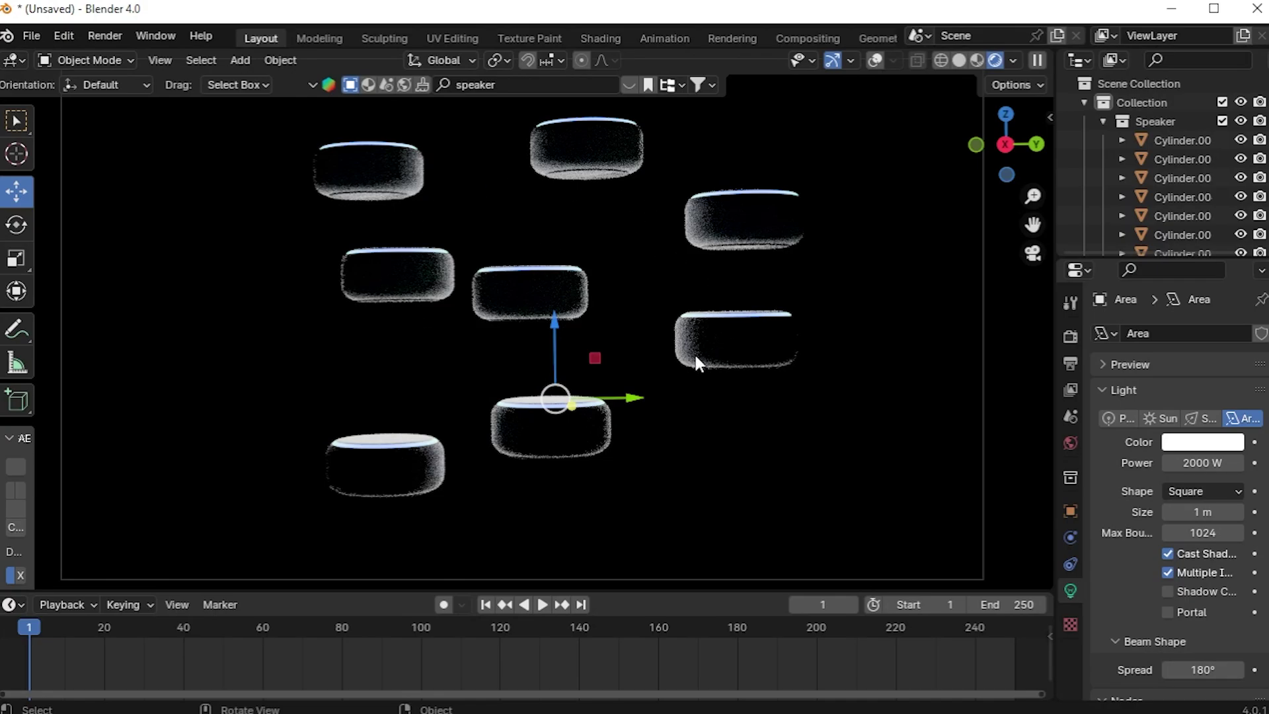
key("KP_0")
key("shift+alt+z")
scroll(539, 374, "up", 4)
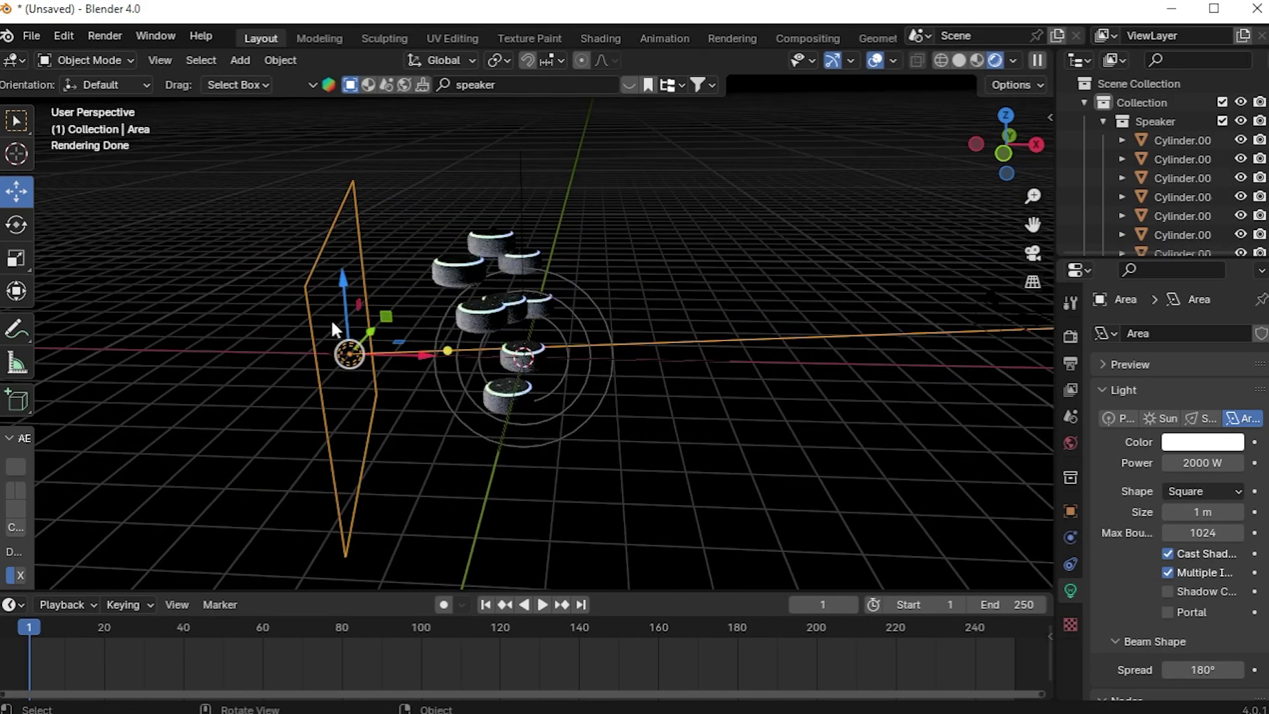
key("shift")
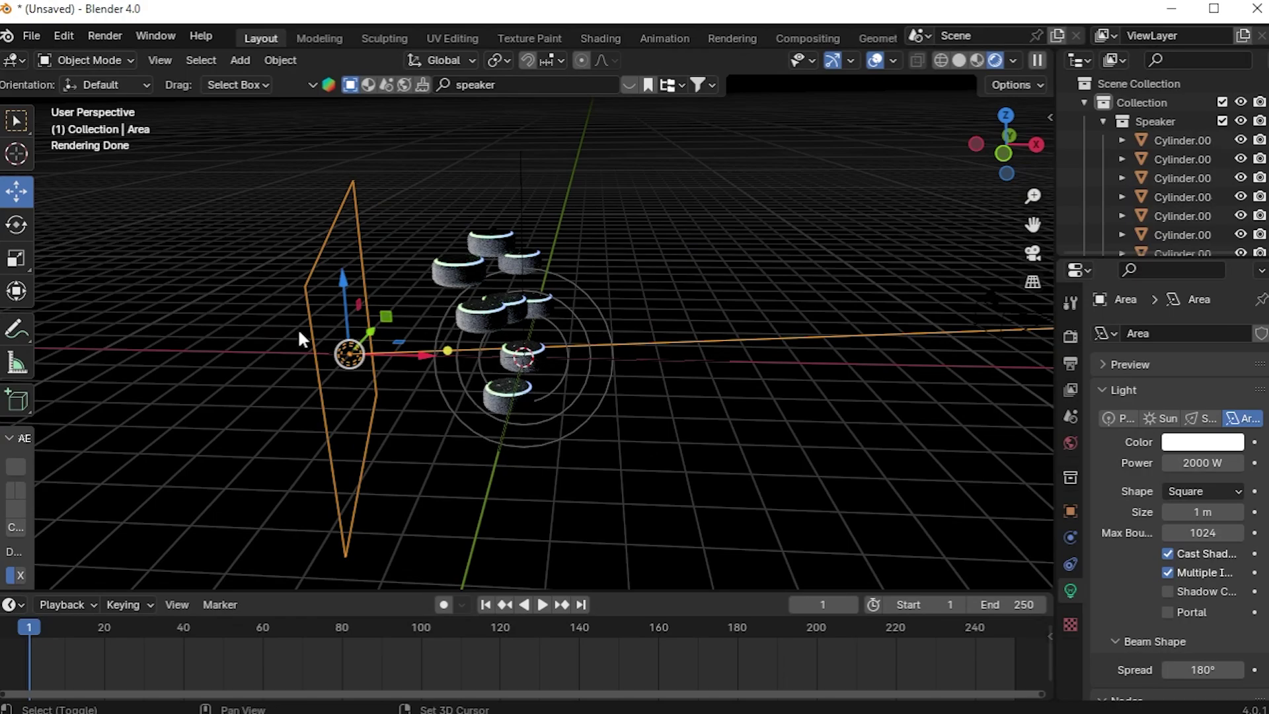
Duplicate the area light, rotate the copy, and move it along Y to the speakers' far side.
key("shift+d")
left_click(788, 364)
middle_click_drag(785, 358, 751, 366)
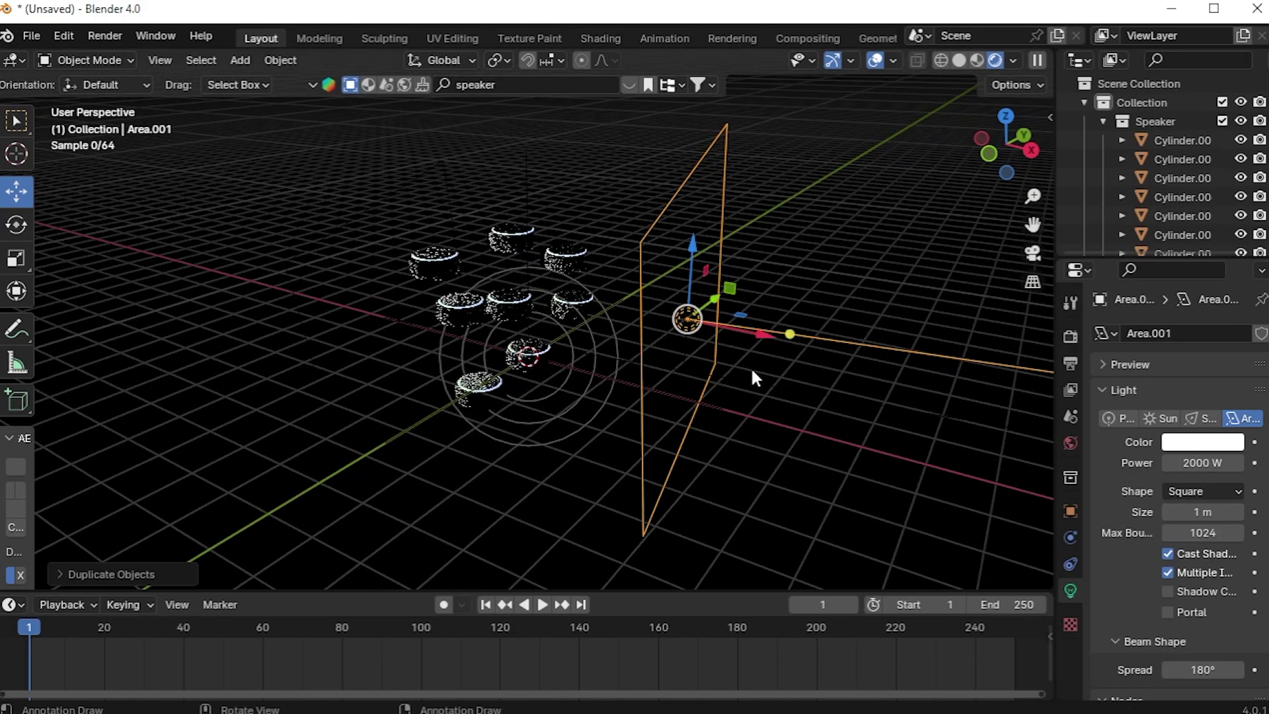
key("r")
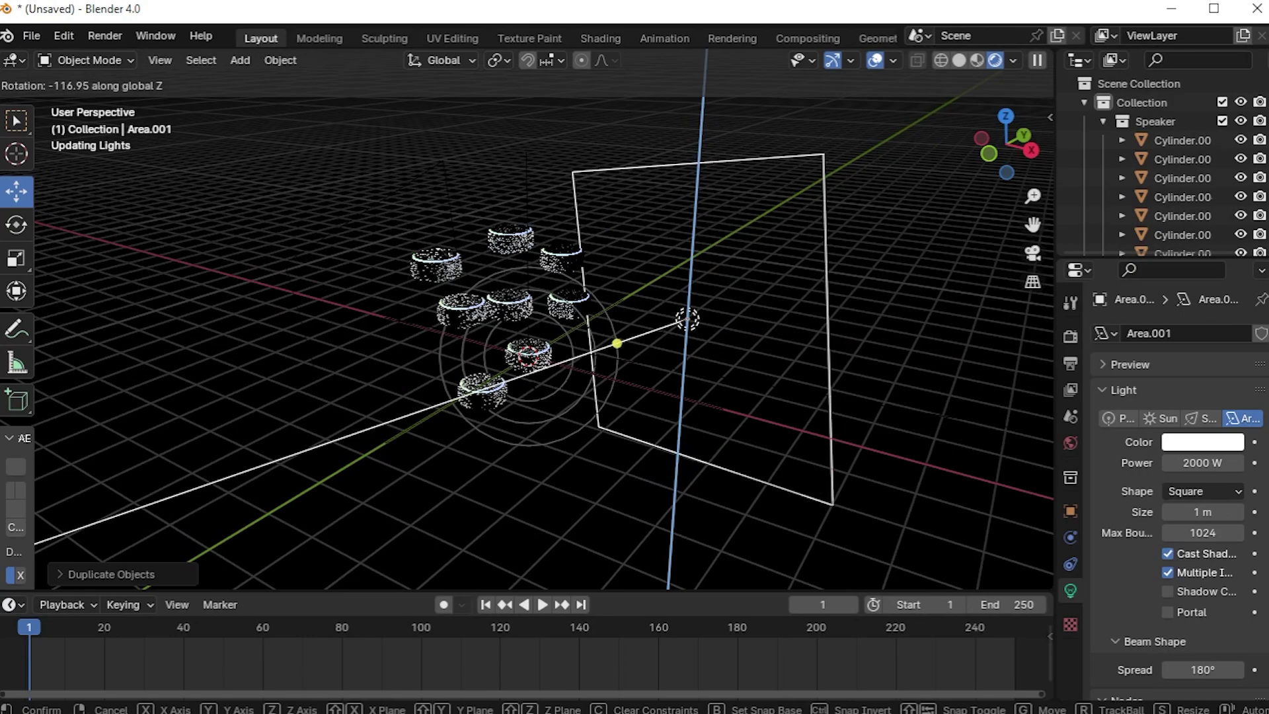
left_click(752, 370)
middle_click_drag(752, 370, 653, 361)
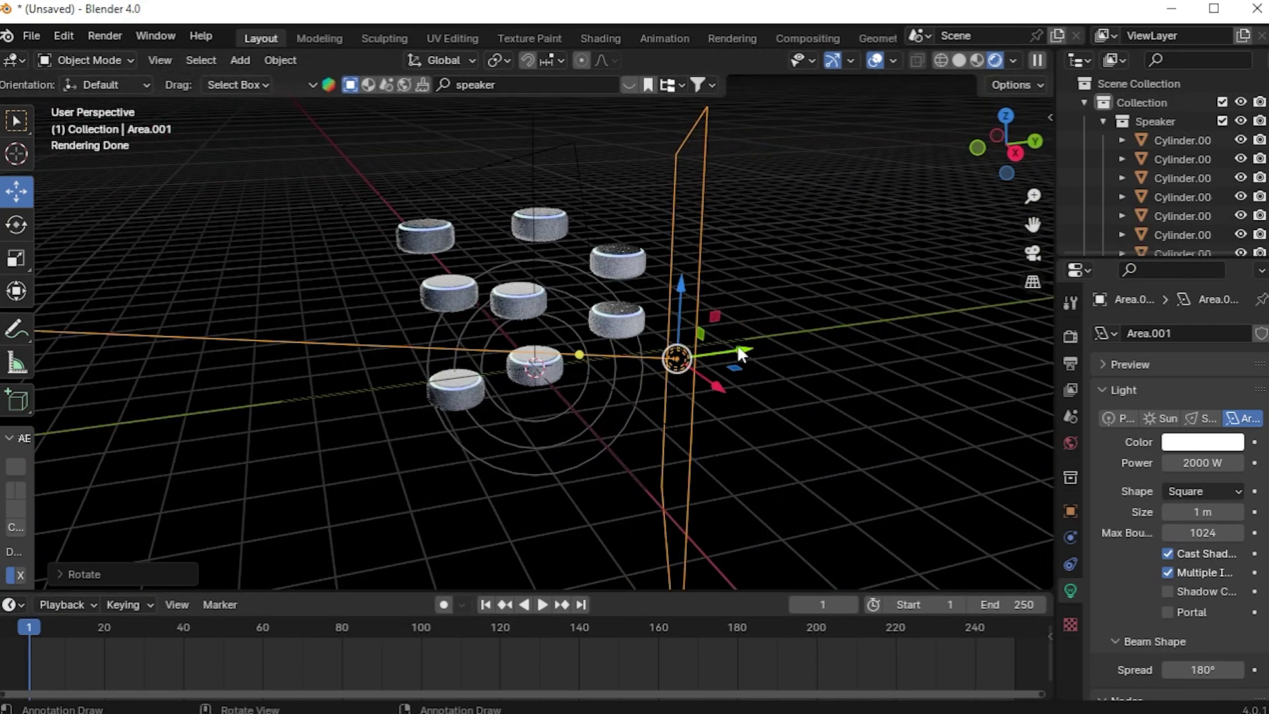
key("g")
key("y")
left_click(1005, 313)
Lower the copied light's power, trying 1000 W and 500 W before settling on 100 W.
key("KP_0")
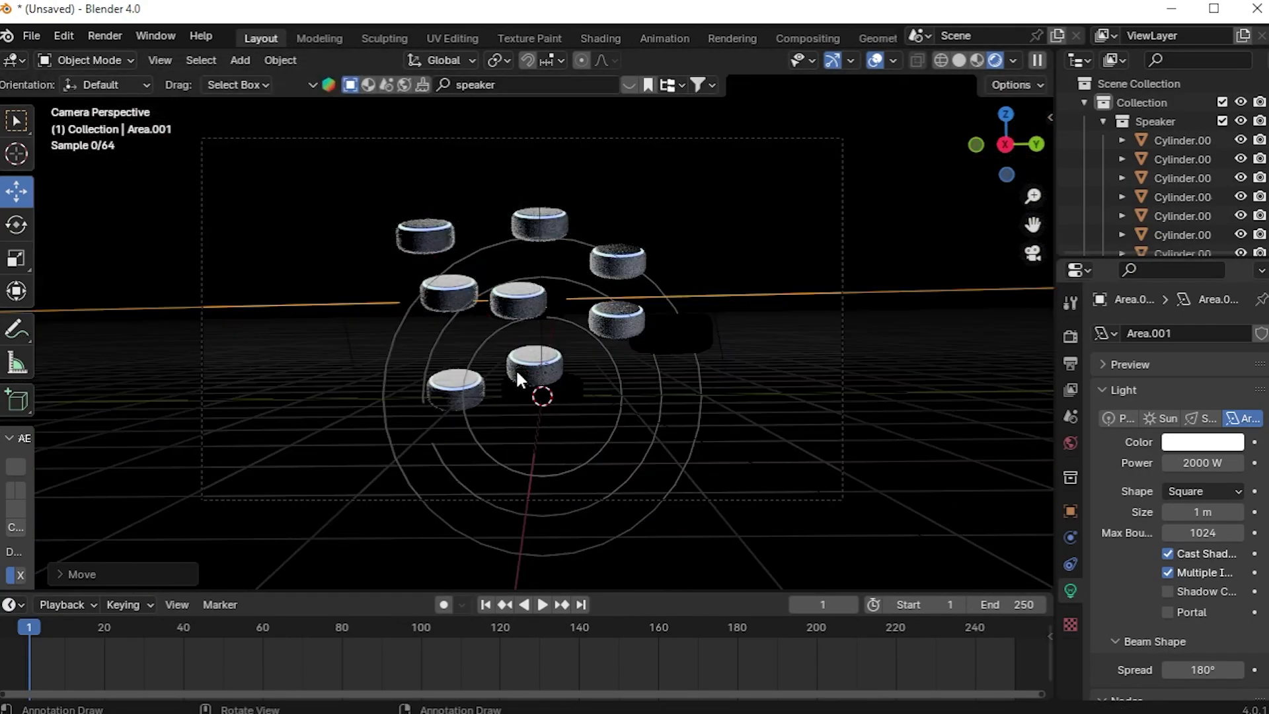
double_click(1208, 462)
type("1000")
key("Return")
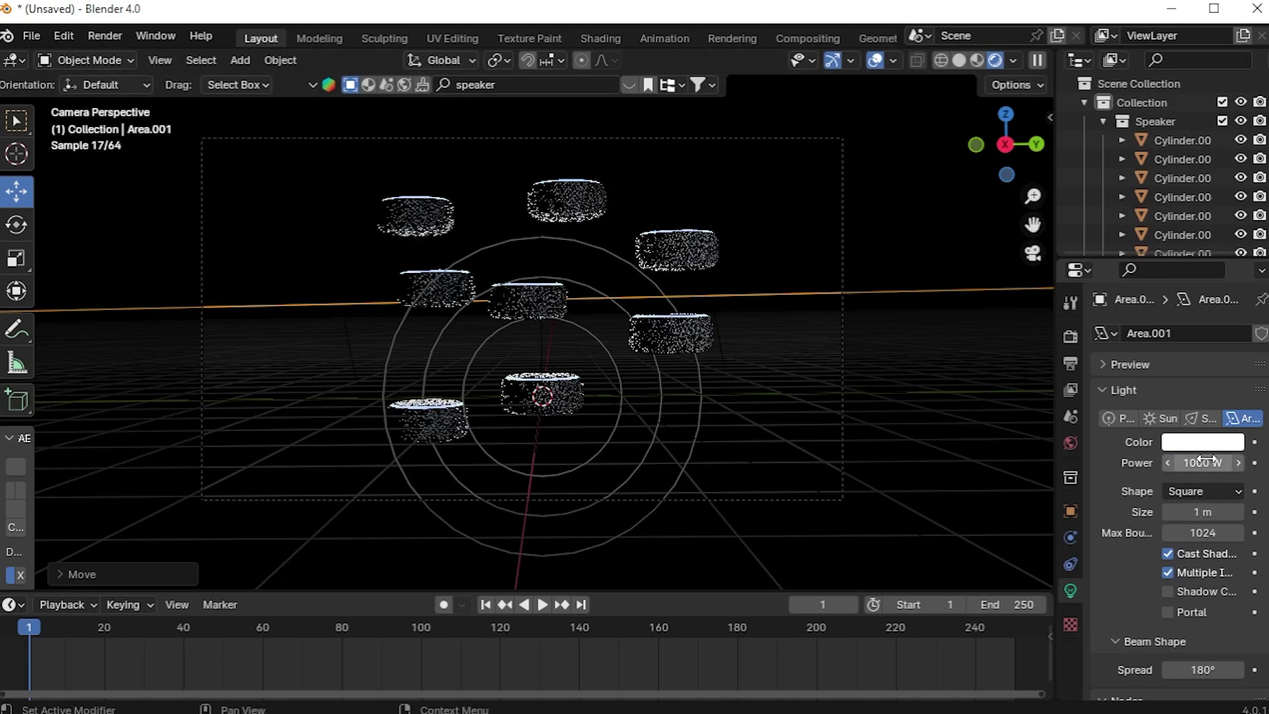
double_click(1208, 462)
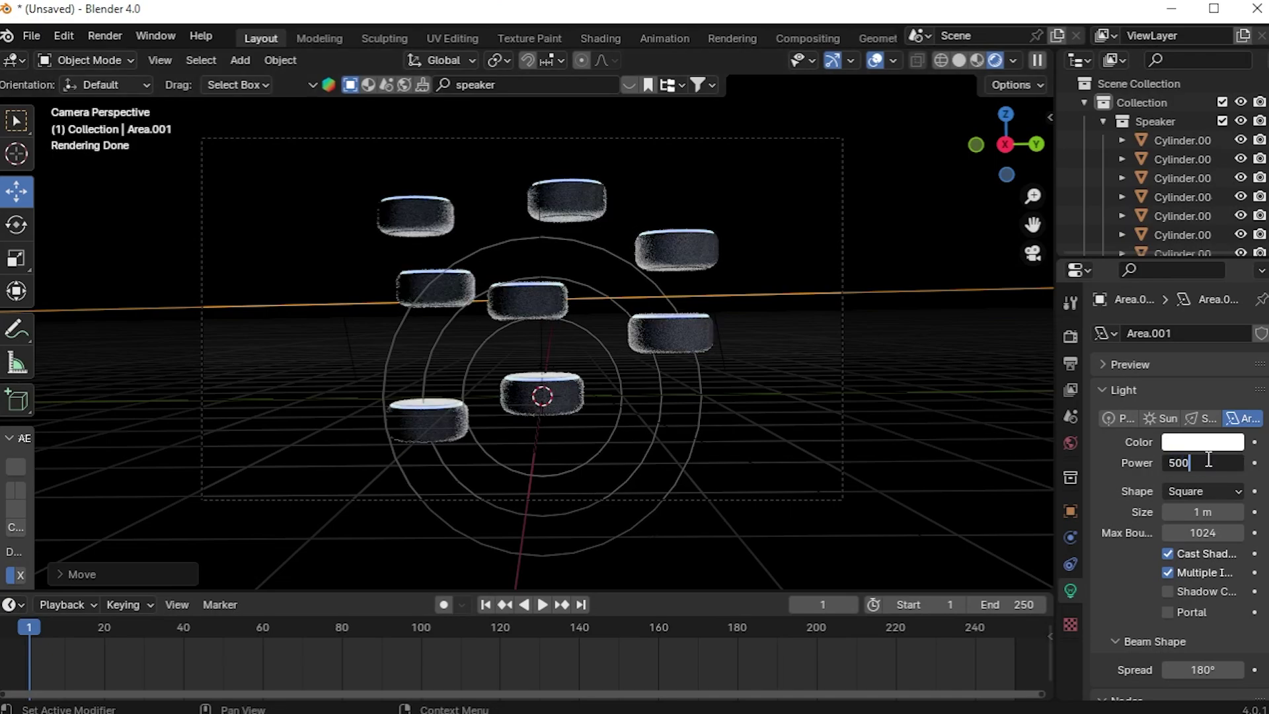
type("500")
key("Return")
double_click(1206, 462)
type("1")
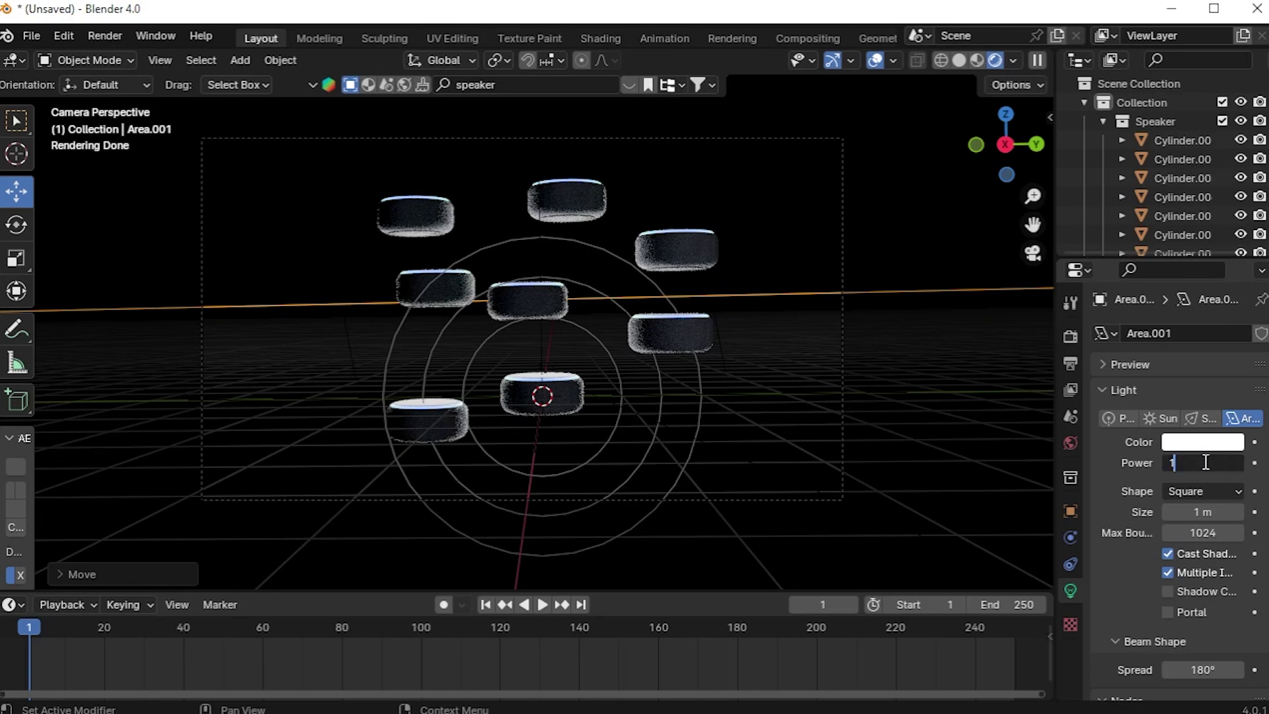
type("00")
key("Return")
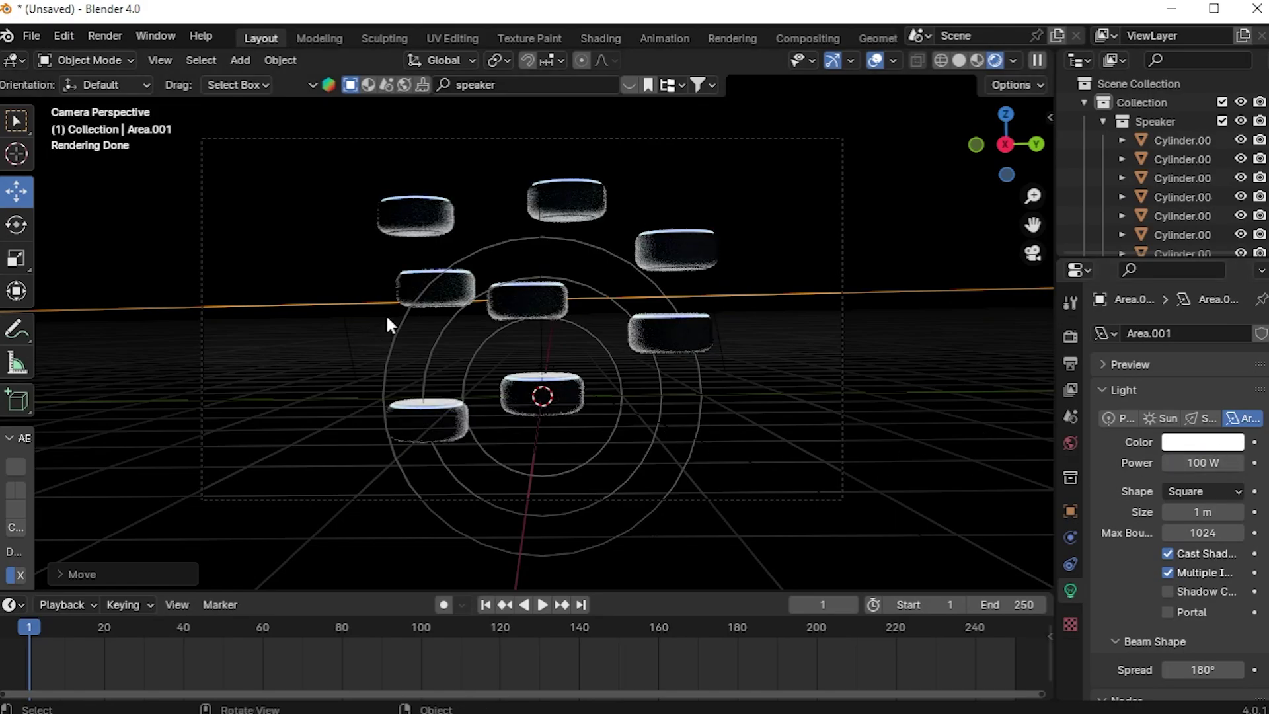
Review the two-light setup from a low orbit and through the camera.
middle_click_drag(456, 357, 604, 322)
key("KP_0")
scroll(727, 284, "down", 1)
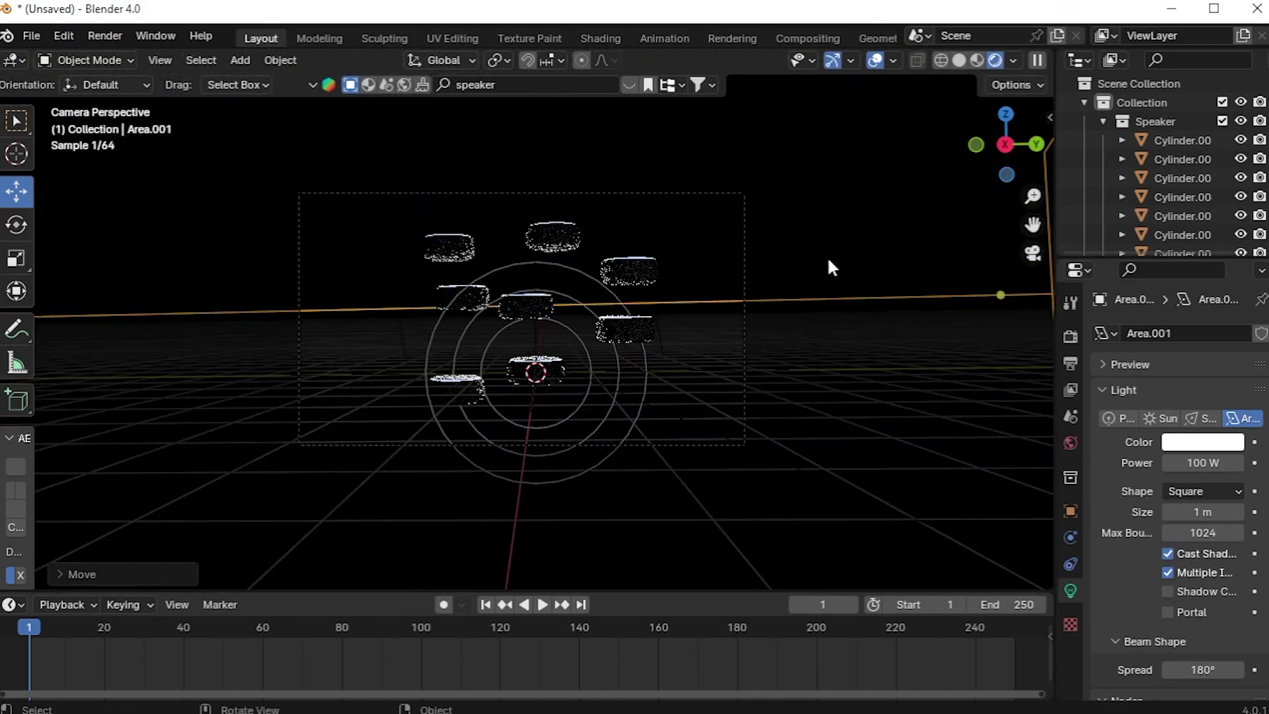
middle_click_drag(420, 330, 509, 347)
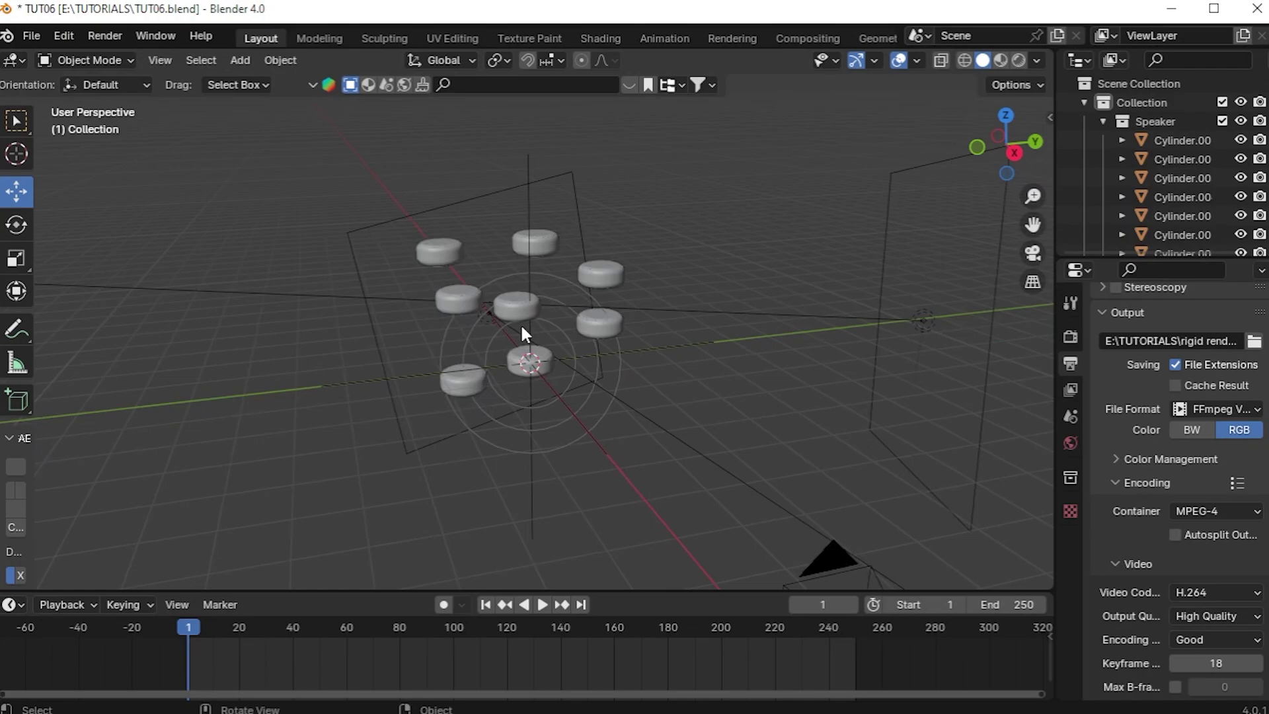
middle_click_drag(520, 323, 619, 291)
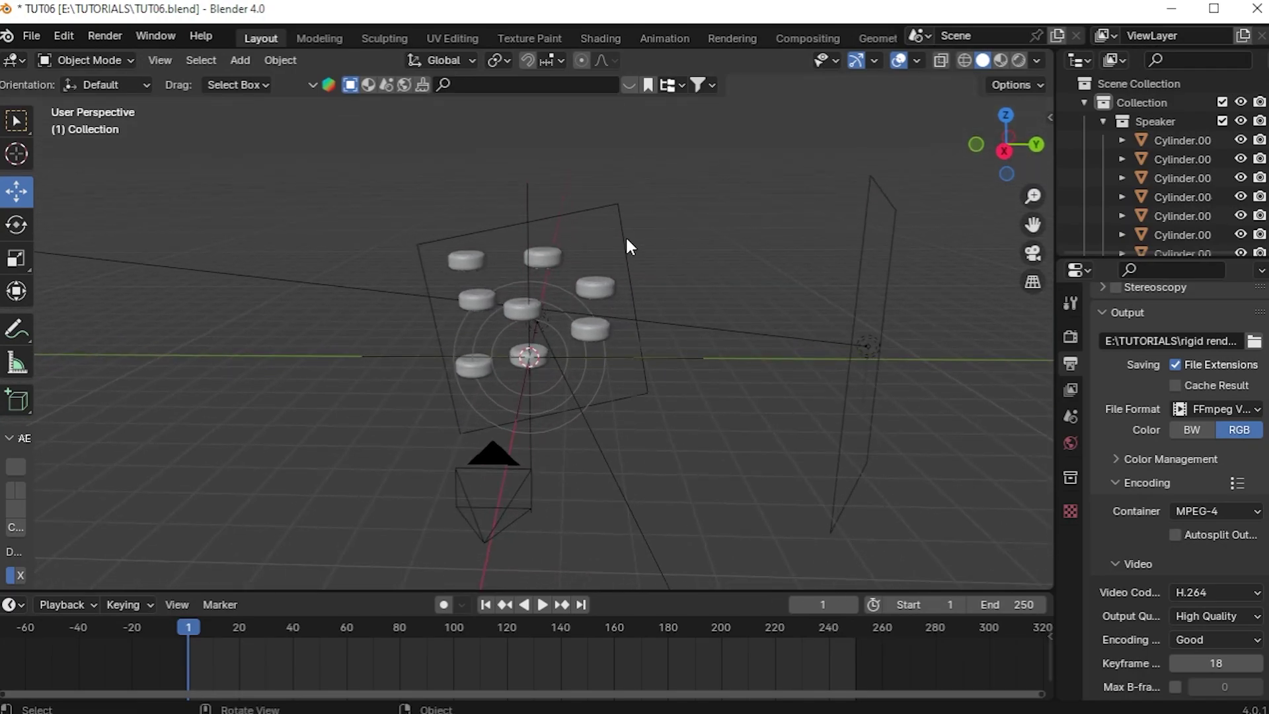
Render frame 1 with F12 to see the dark speakers rim-lit in blue.
key("F12")
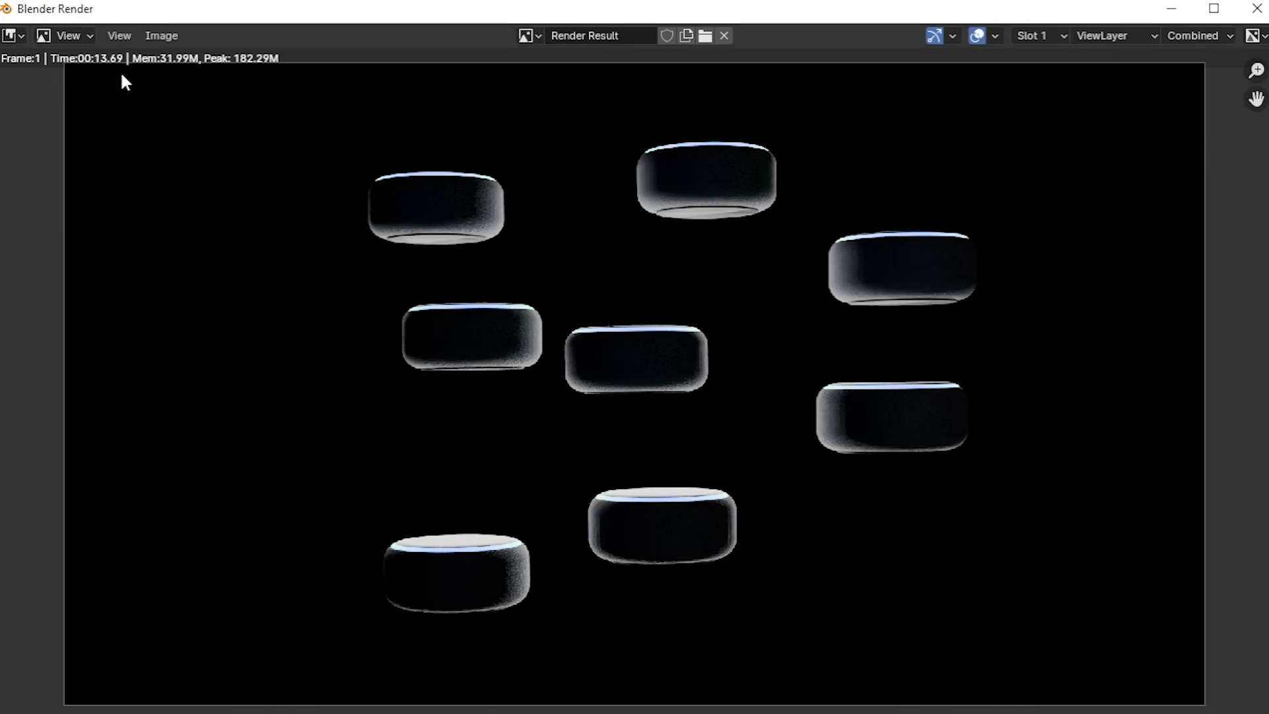
Close the render window, enable Use Nodes, and move the Composite node right.
key("Escape")
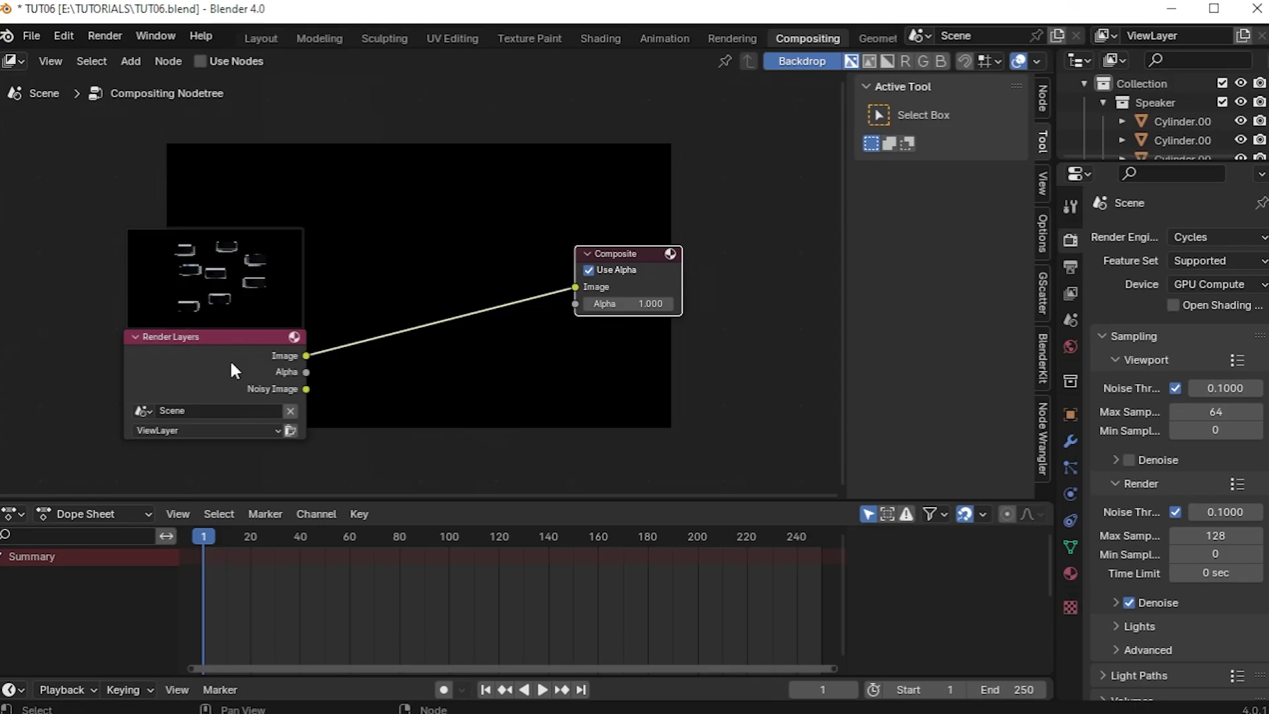
left_click(201, 61)
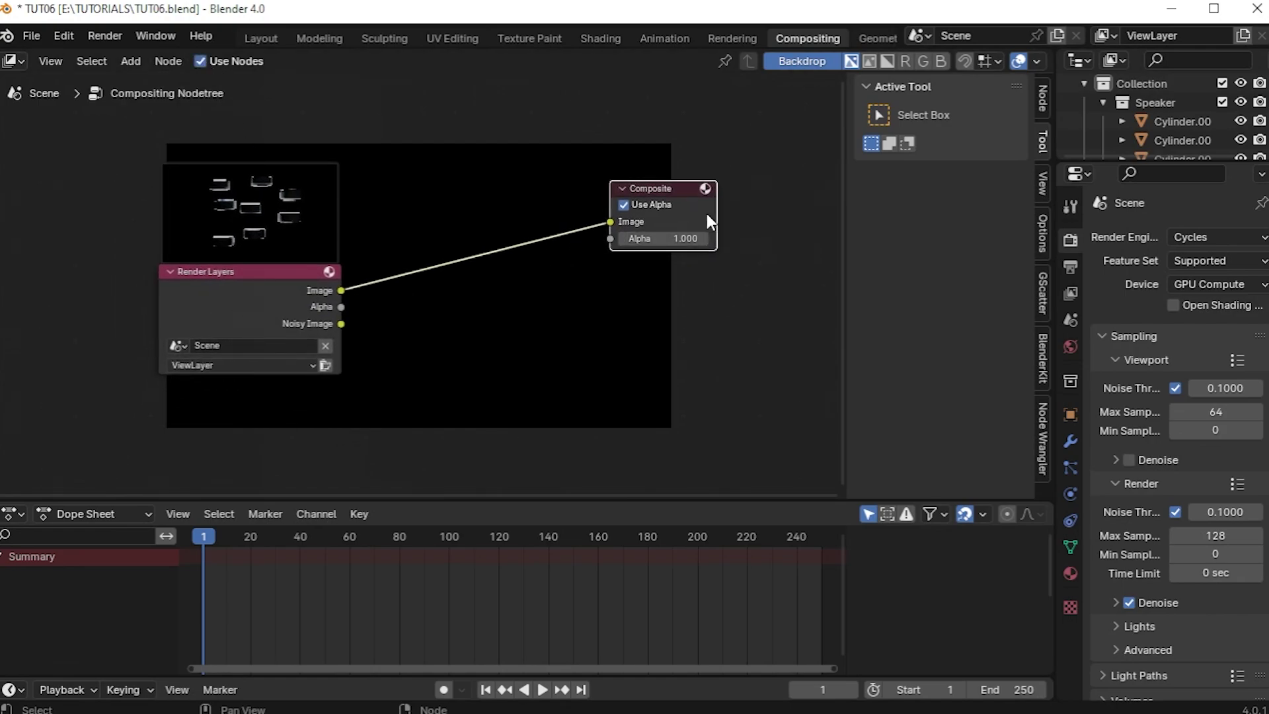
middle_click_drag(489, 313, 292, 360)
scroll(291, 359, "down", 2)
left_click_drag(412, 256, 608, 281)
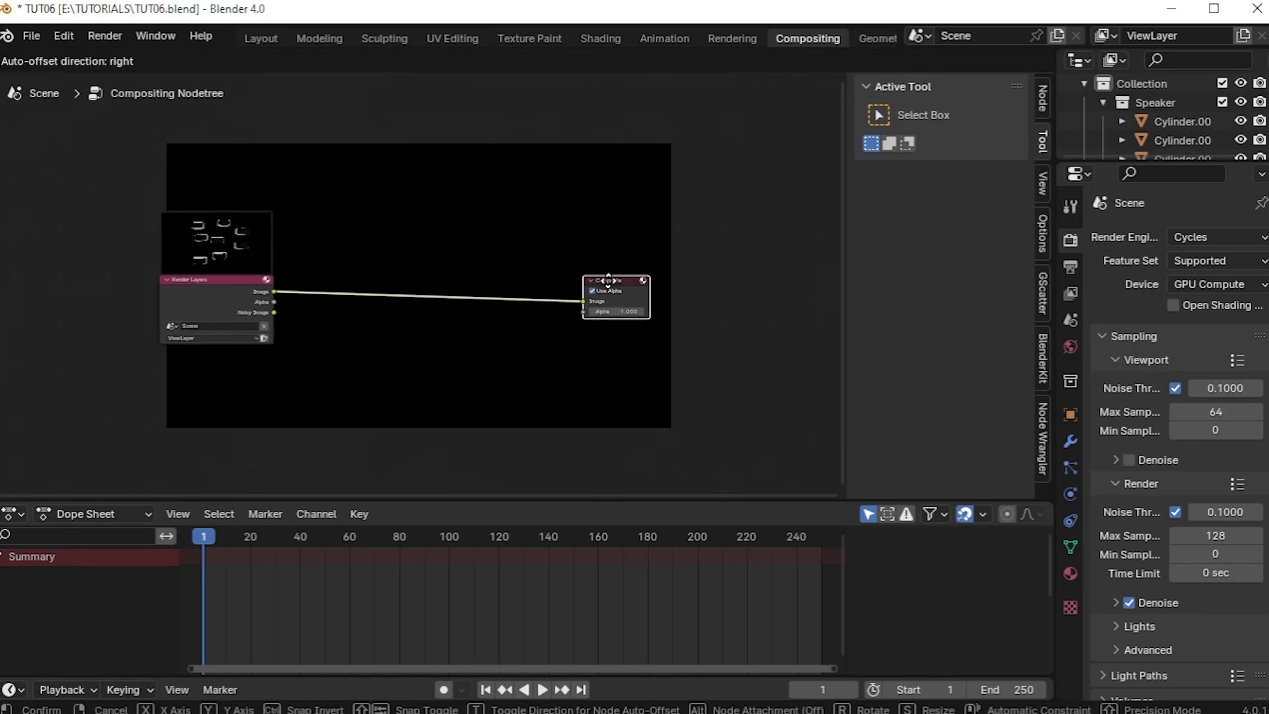
Add a Viewer node below Composite.
key("shift+a")
left_click(350, 289)
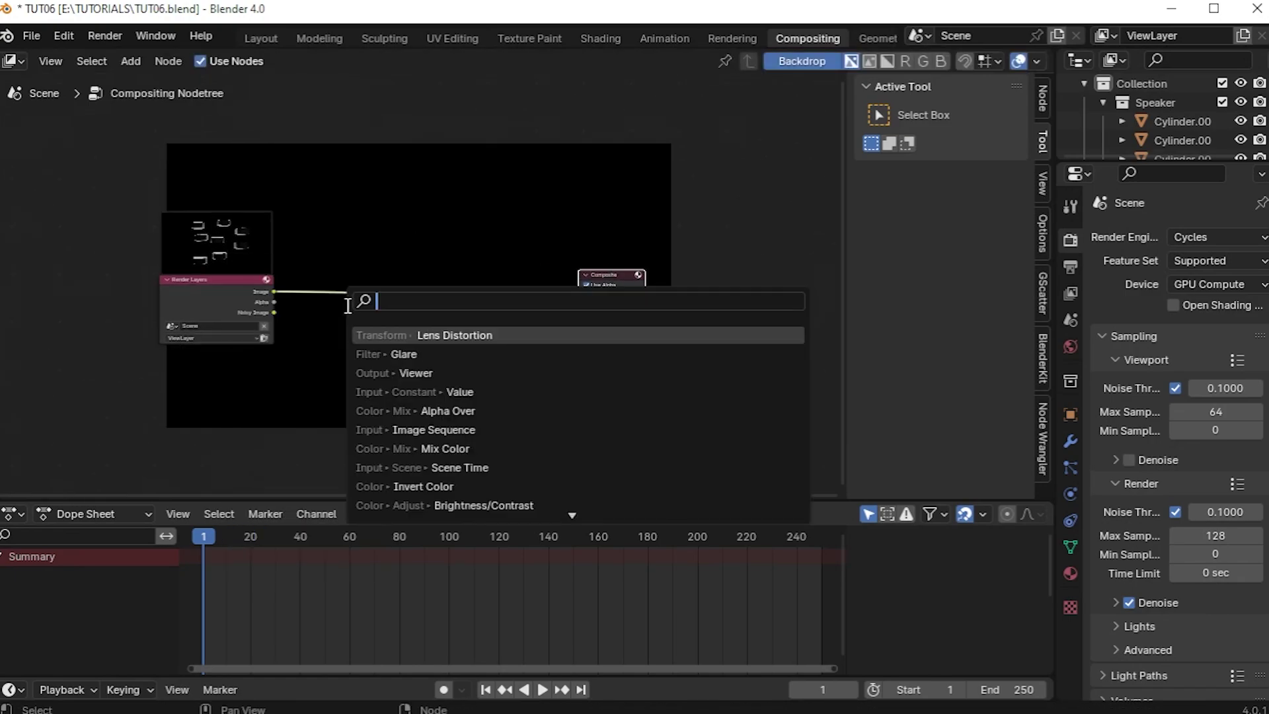
type("vi")
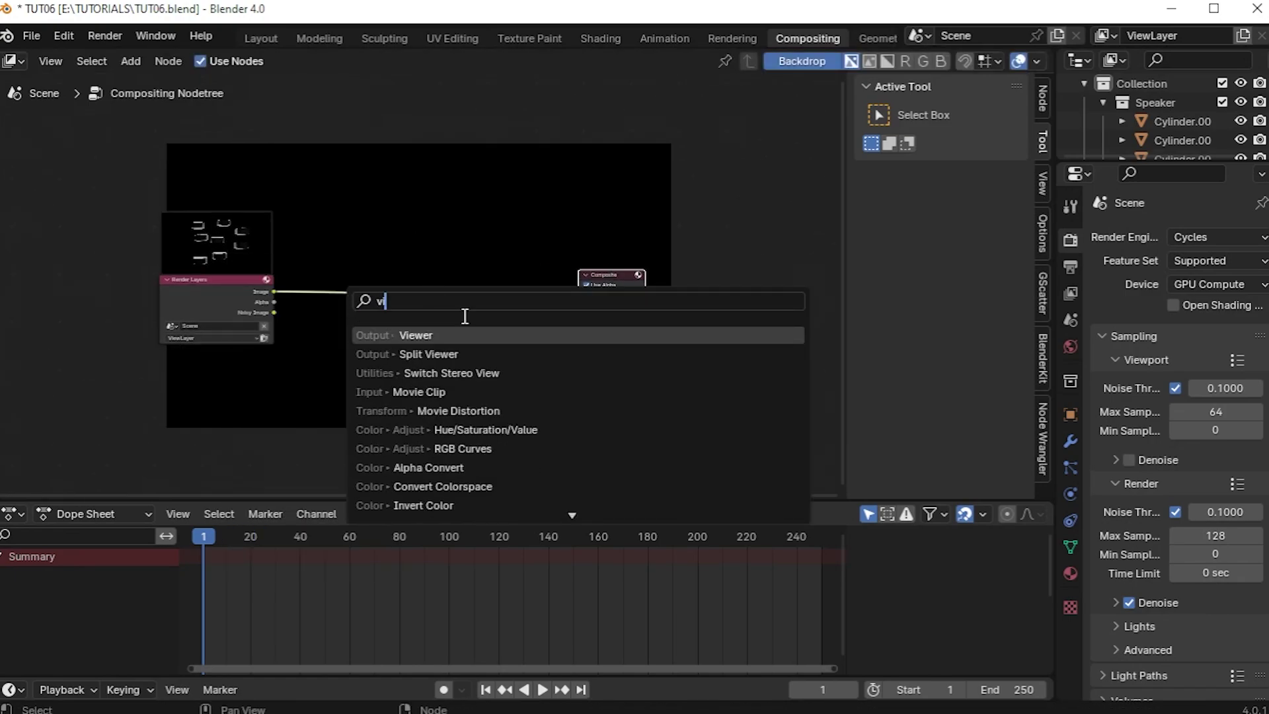
left_click(439, 335)
left_click(580, 344)
Add a Glare node below the node tree.
key("shift+a")
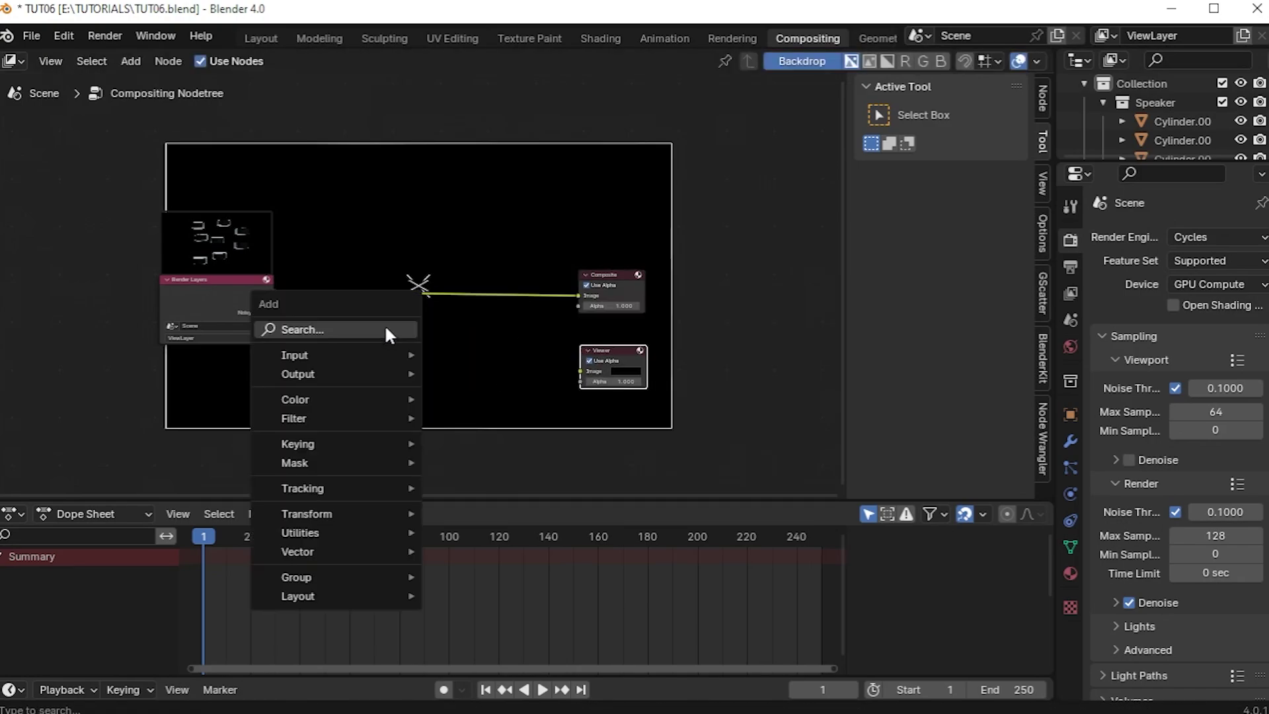
left_click(361, 324)
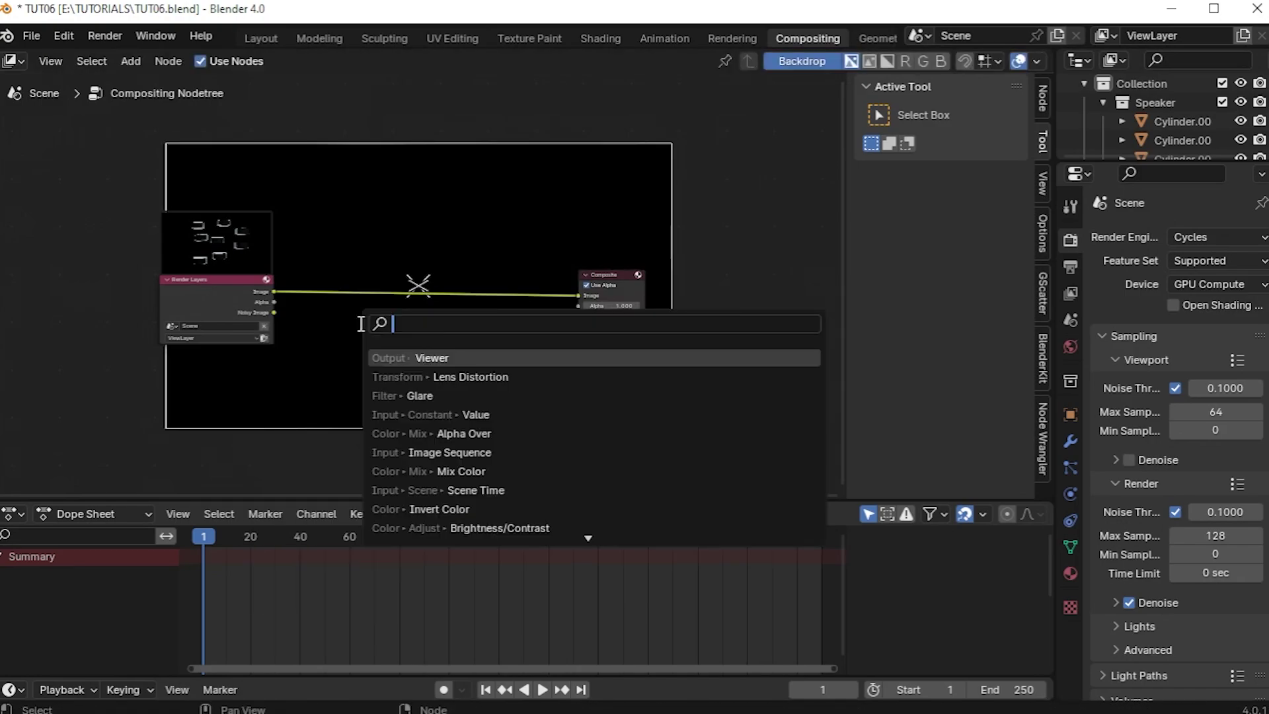
type("gl")
left_click(417, 357)
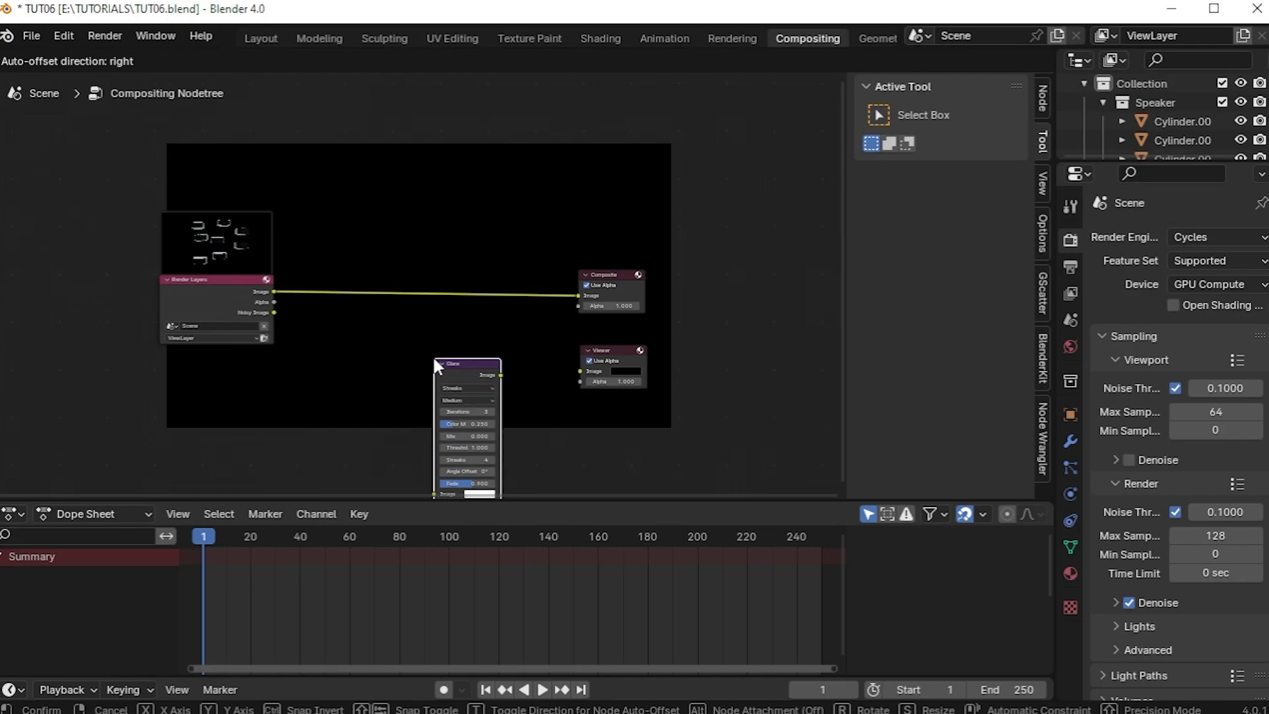
left_click(432, 355)
Add a Lens Distortion node between Render Layers and Composite.
key("shift+a")
left_click(395, 359)
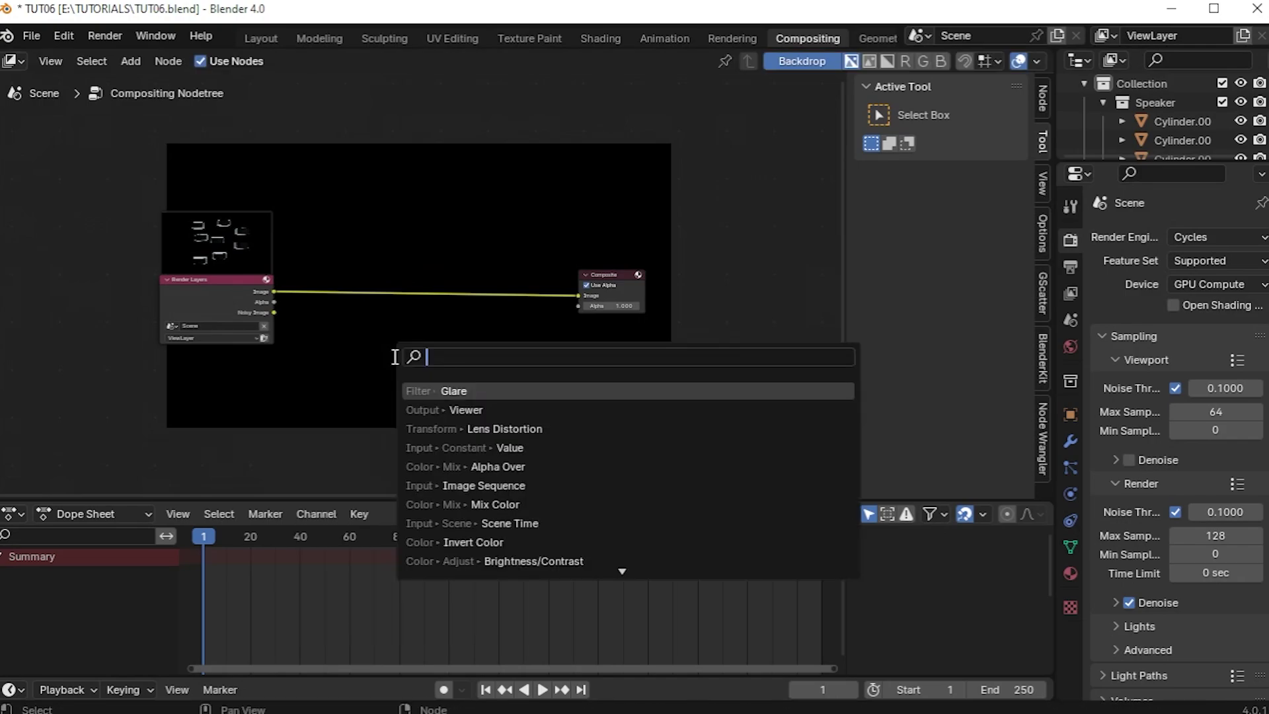
type("l")
key("Return")
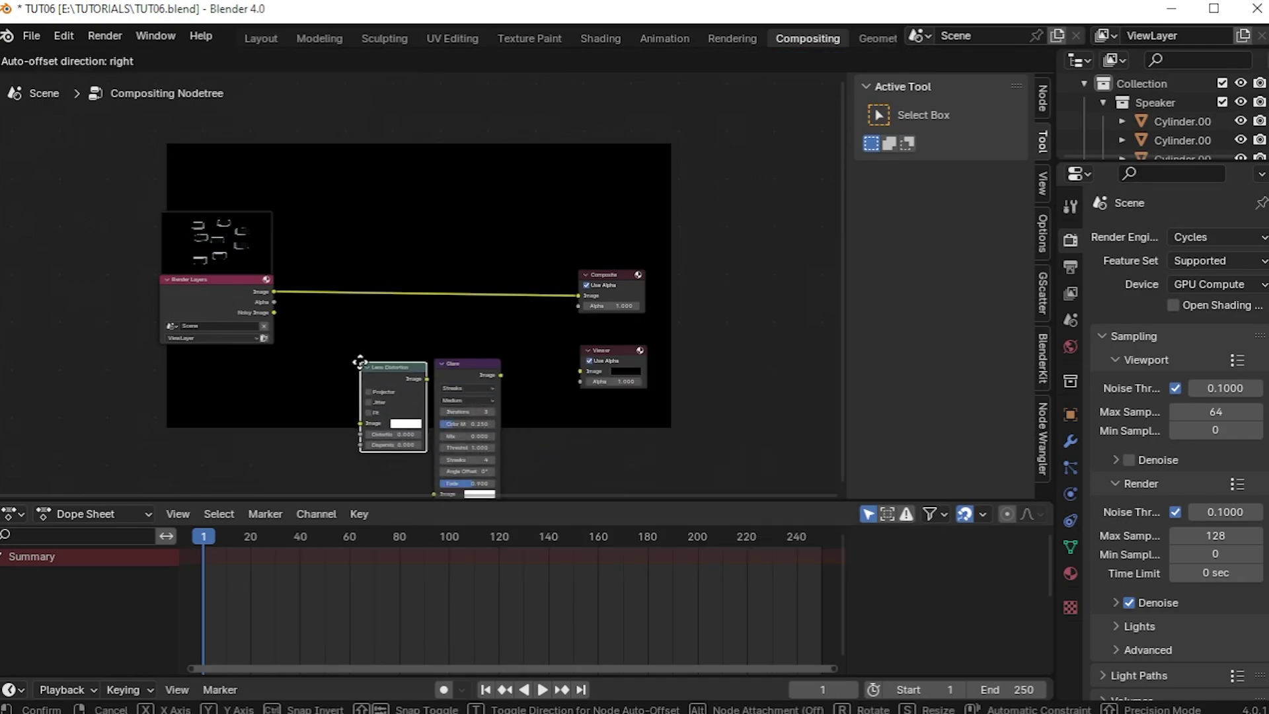
left_click(363, 362)
scroll(373, 399, "up", 2)
Wire Lens Distortion and Glare between Render Layers and the Composite and Viewer outputs.
left_click_drag(373, 399, 324, 271)
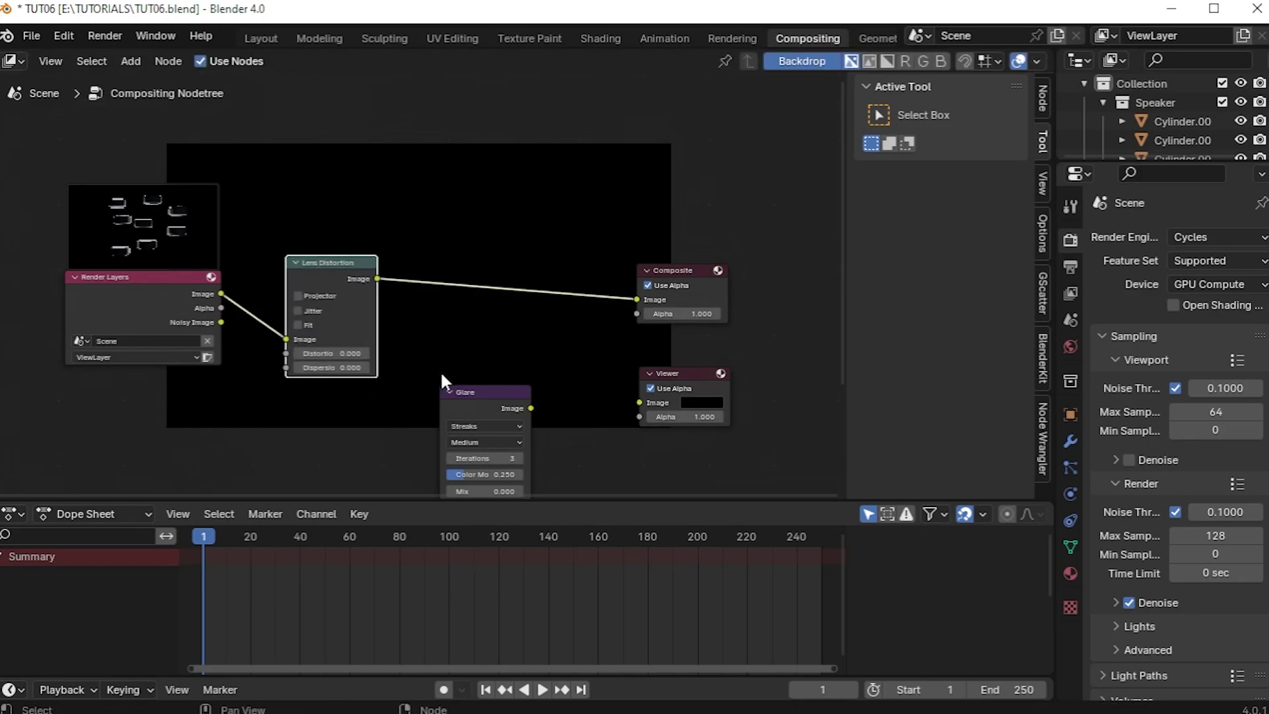
left_click_drag(463, 393, 641, 400)
middle_click_drag(617, 392, 580, 408)
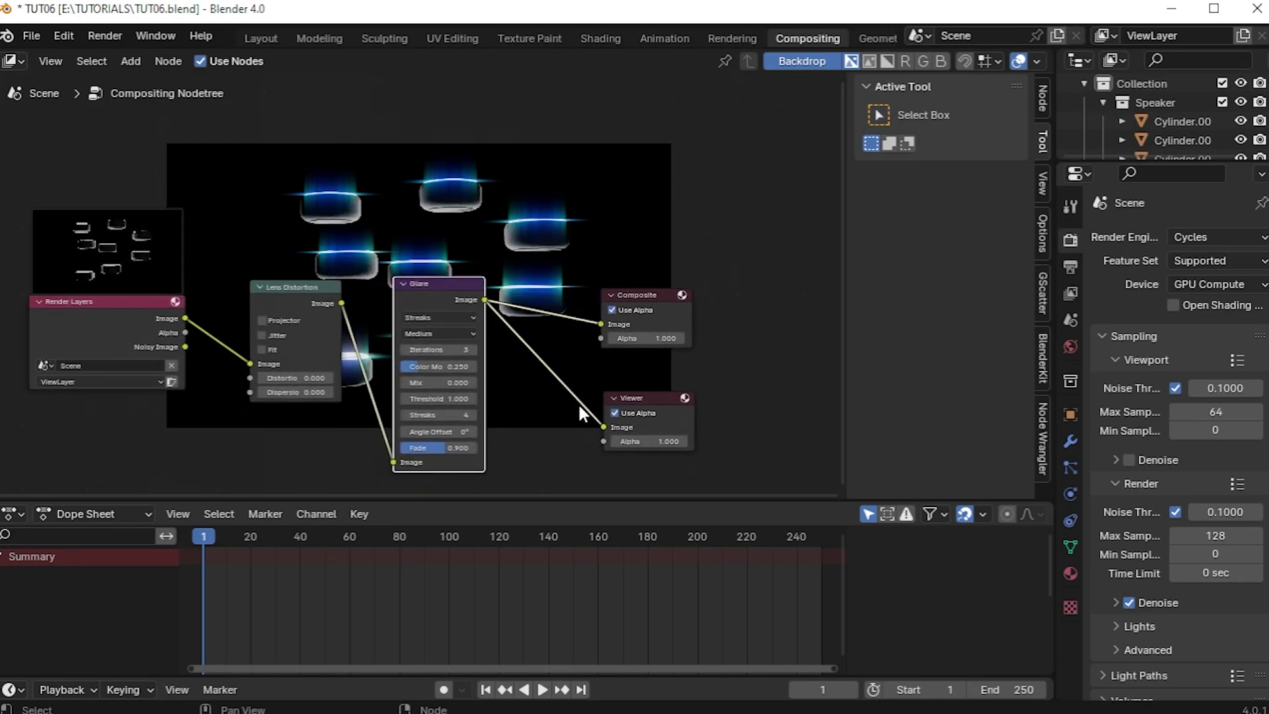
Set the Glare node to Fog Glow, High quality, Size 6.
scroll(423, 208, "up", 4)
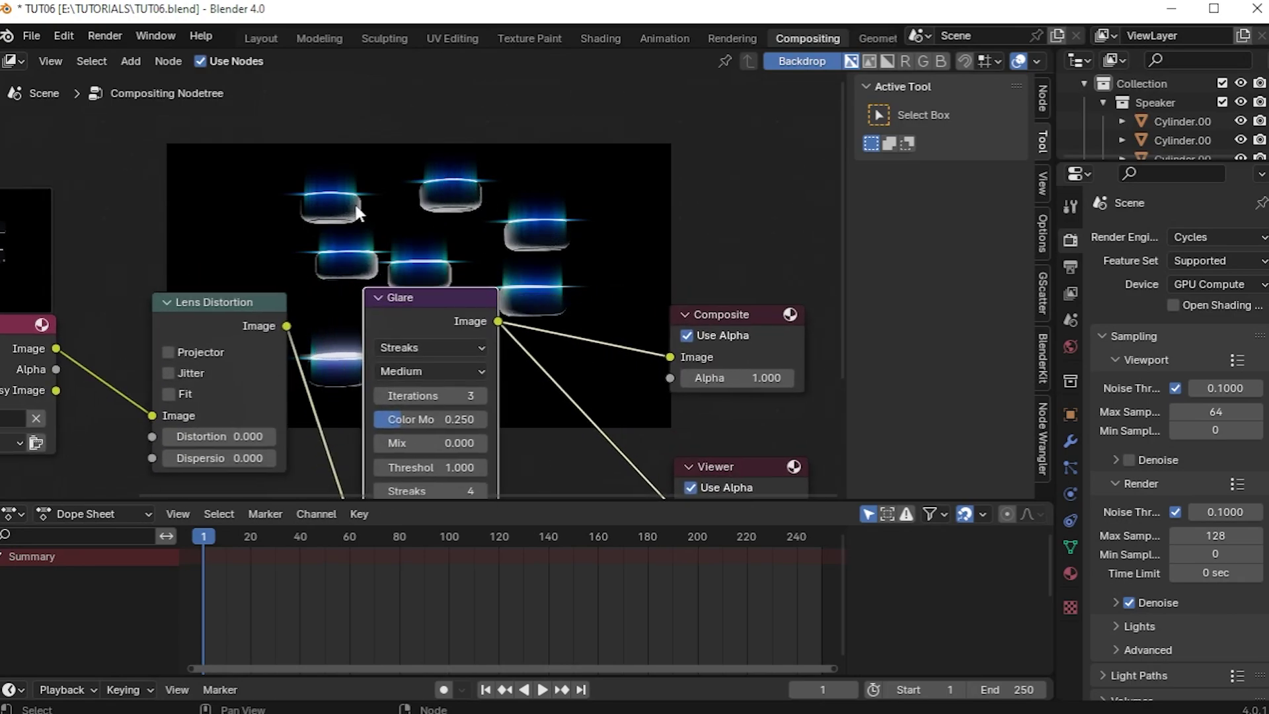
scroll(417, 220, "up", 3)
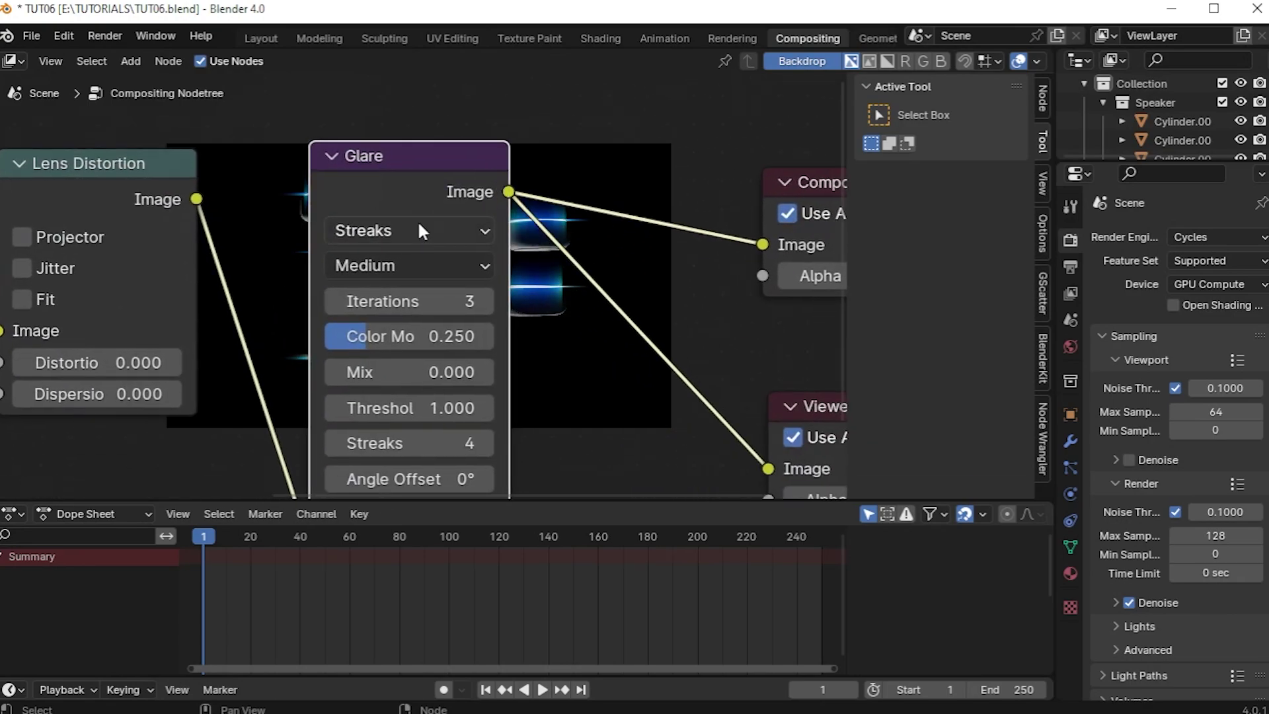
left_click(396, 230)
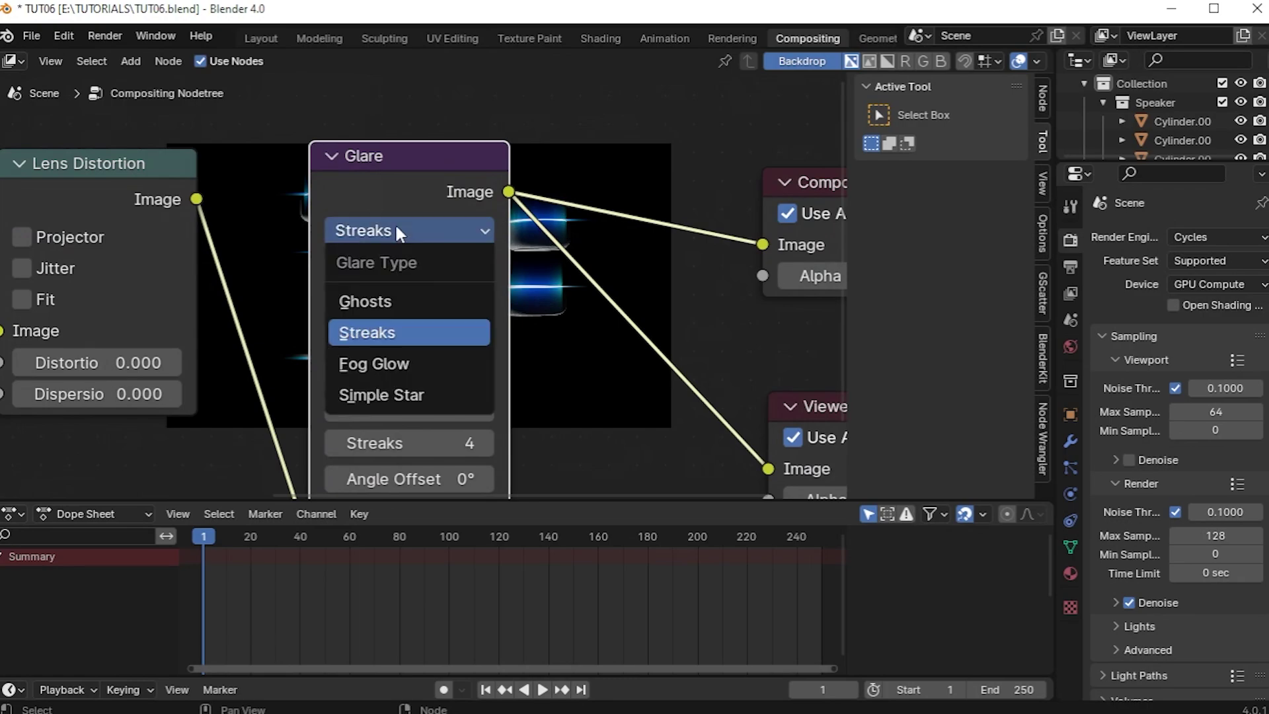
left_click(371, 363)
scroll(551, 335, "up", 1)
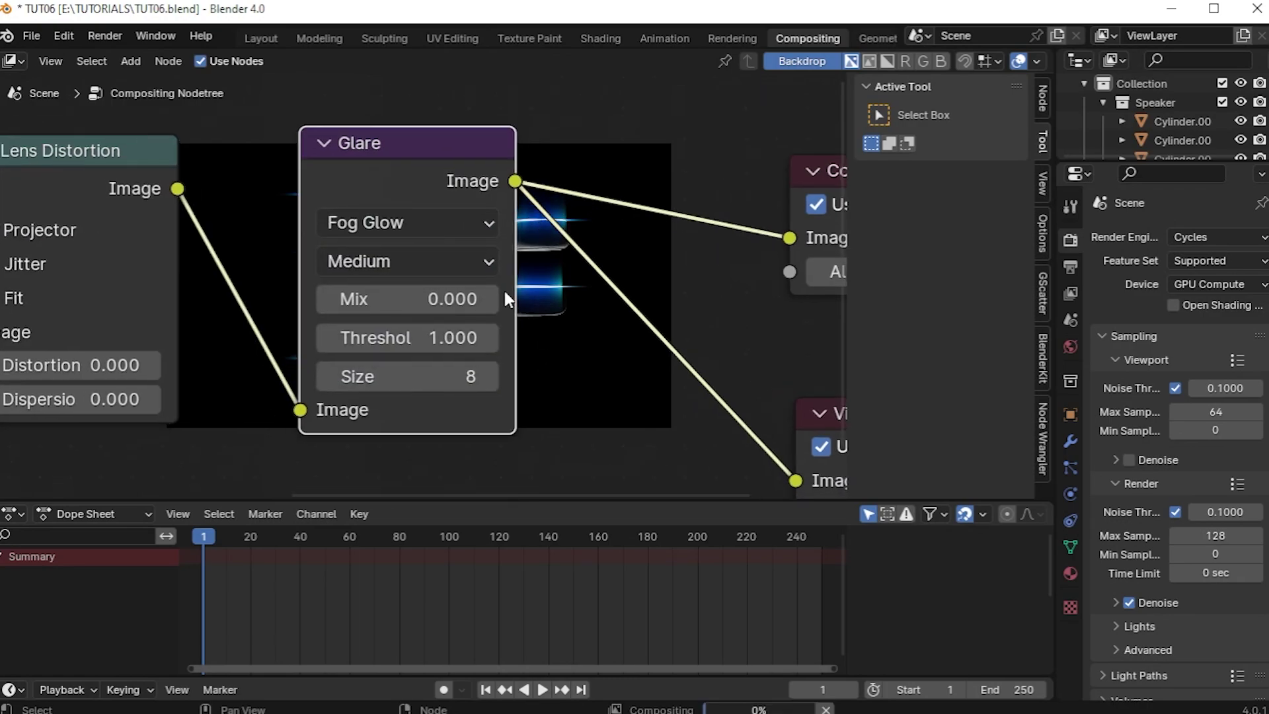
left_click(446, 263)
left_click(370, 337)
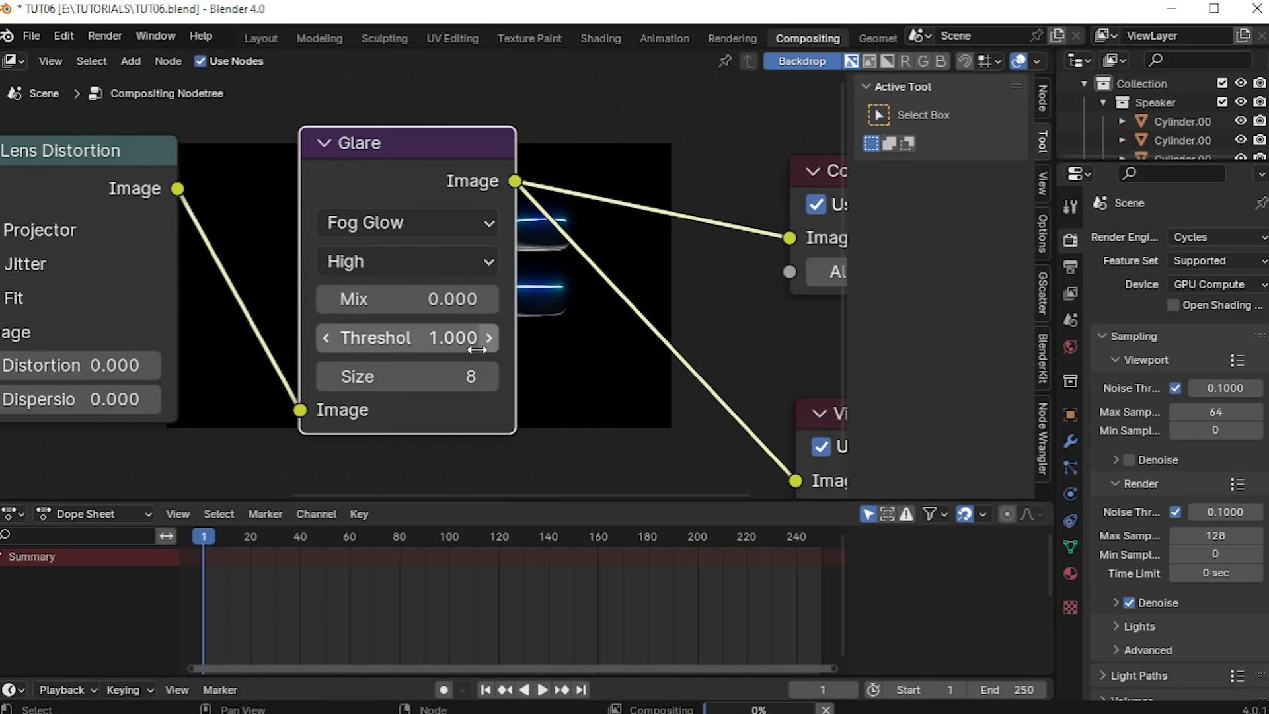
left_click(433, 374)
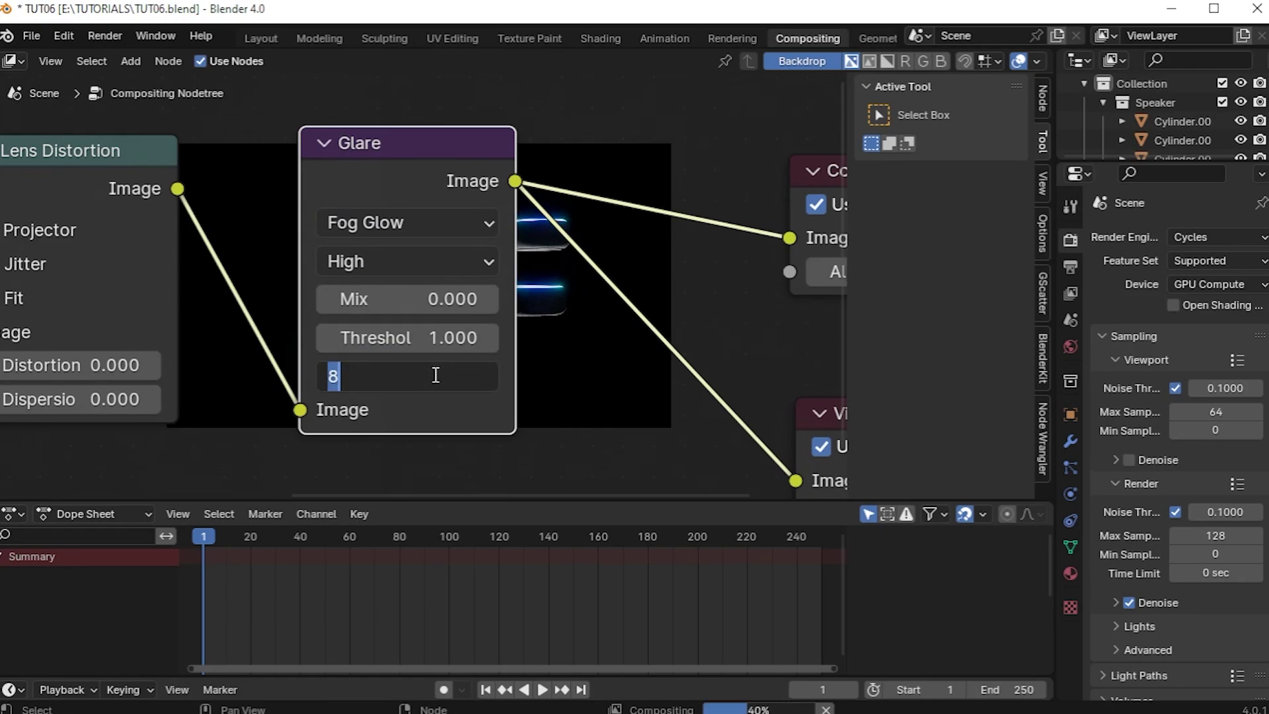
type("6")
key("Return")
scroll(396, 317, "down", 3)
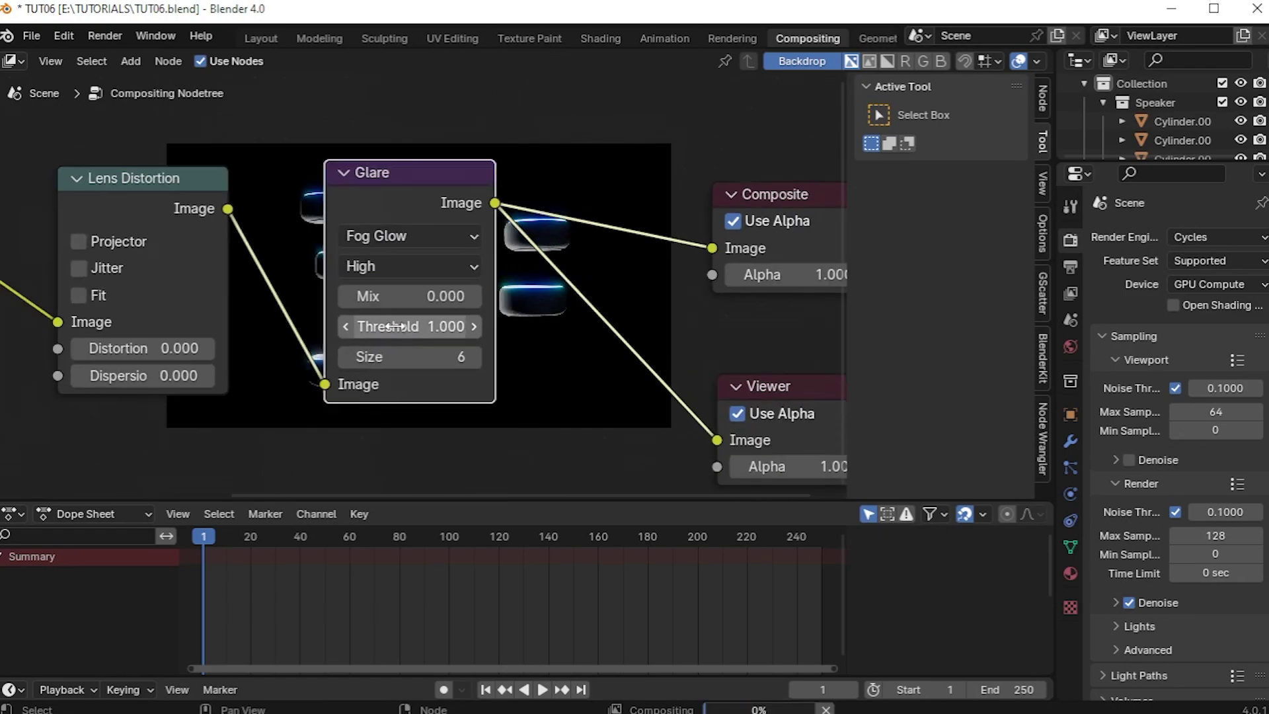
middle_click_drag(493, 332, 429, 384)
Set Lens Distortion's Distortion to 0.05 and Dispersion to 0.1.
scroll(429, 383, "up", 2)
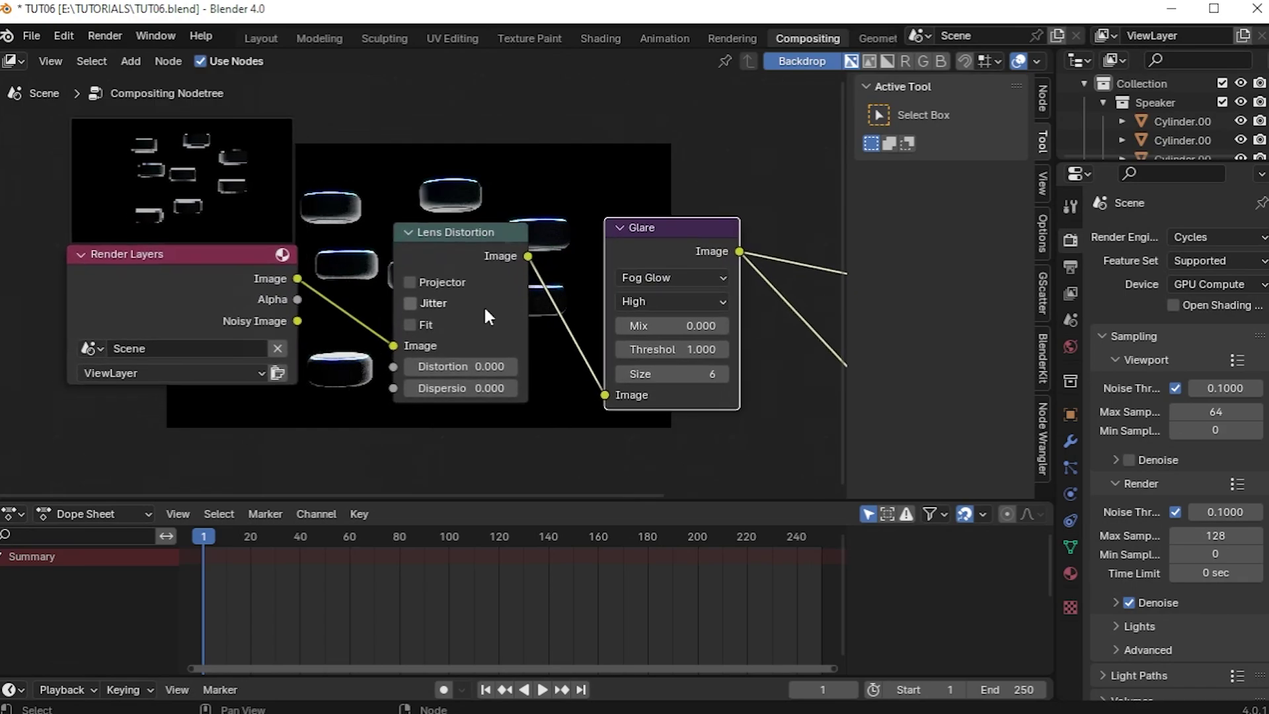
left_click(492, 380)
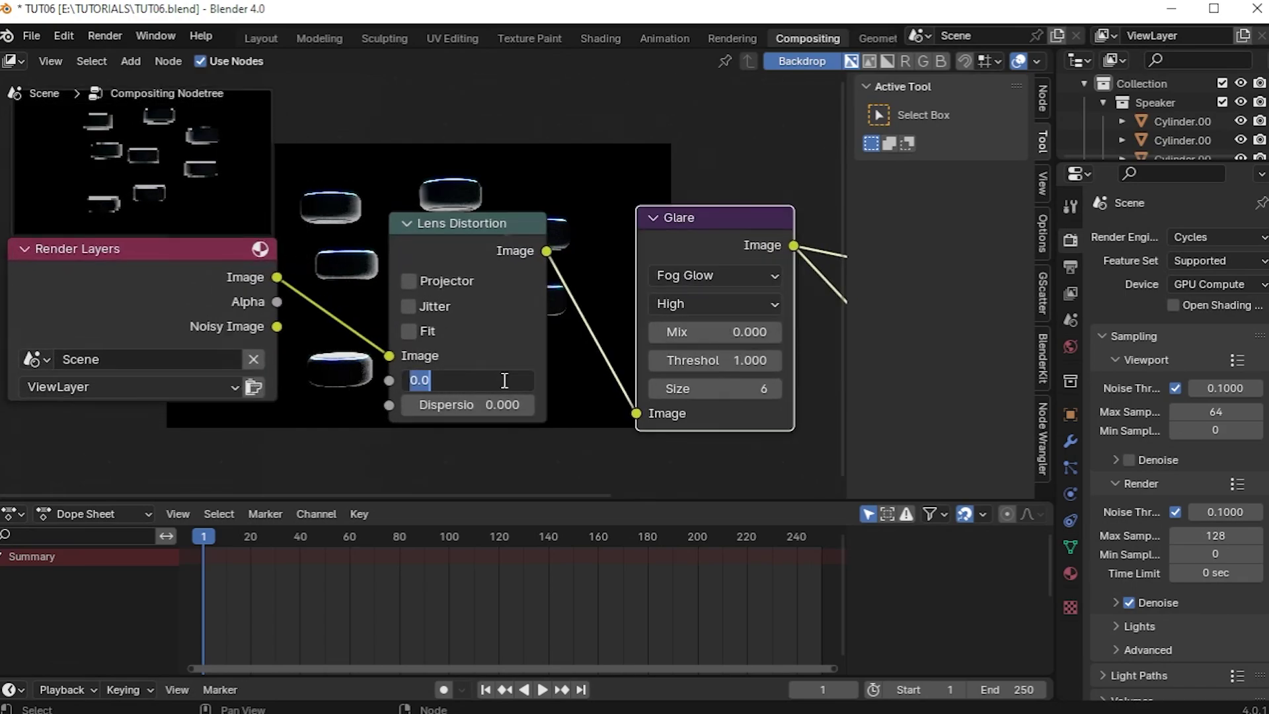
key("Return")
left_click(484, 381)
type("-05")
key("Return")
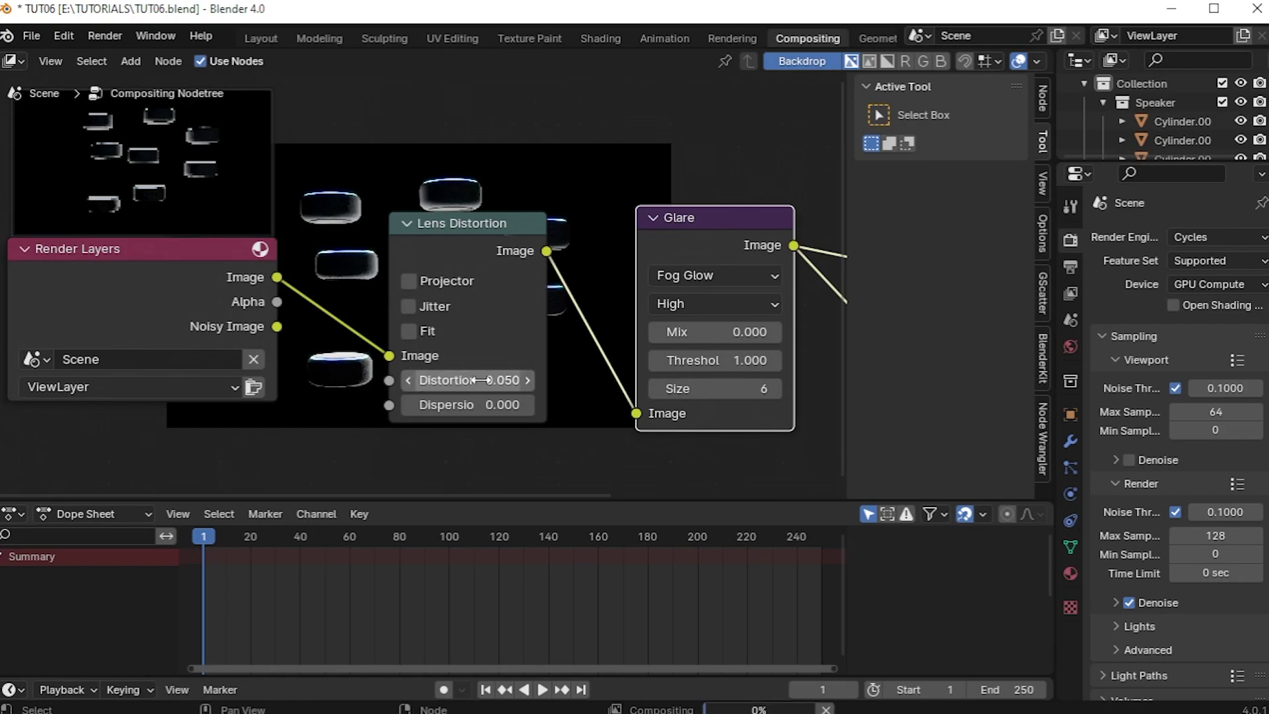
middle_click_drag(593, 342, 551, 382)
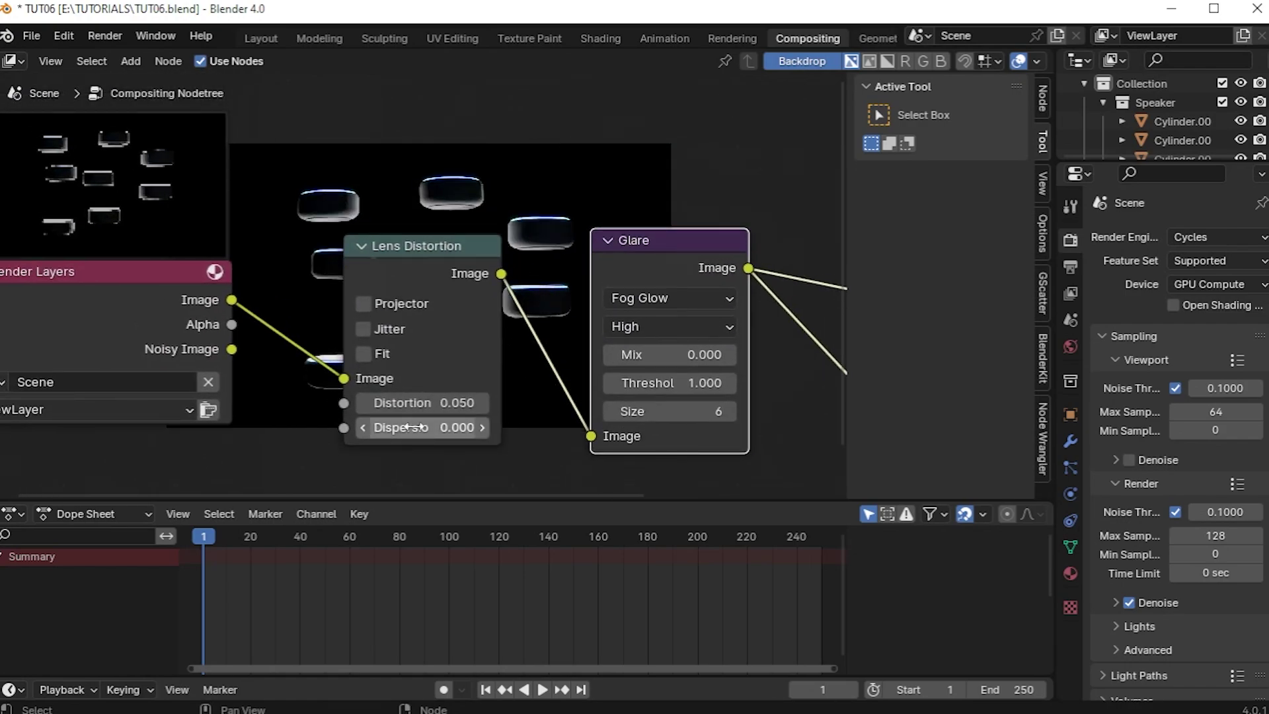
left_click(416, 427)
type("0.1")
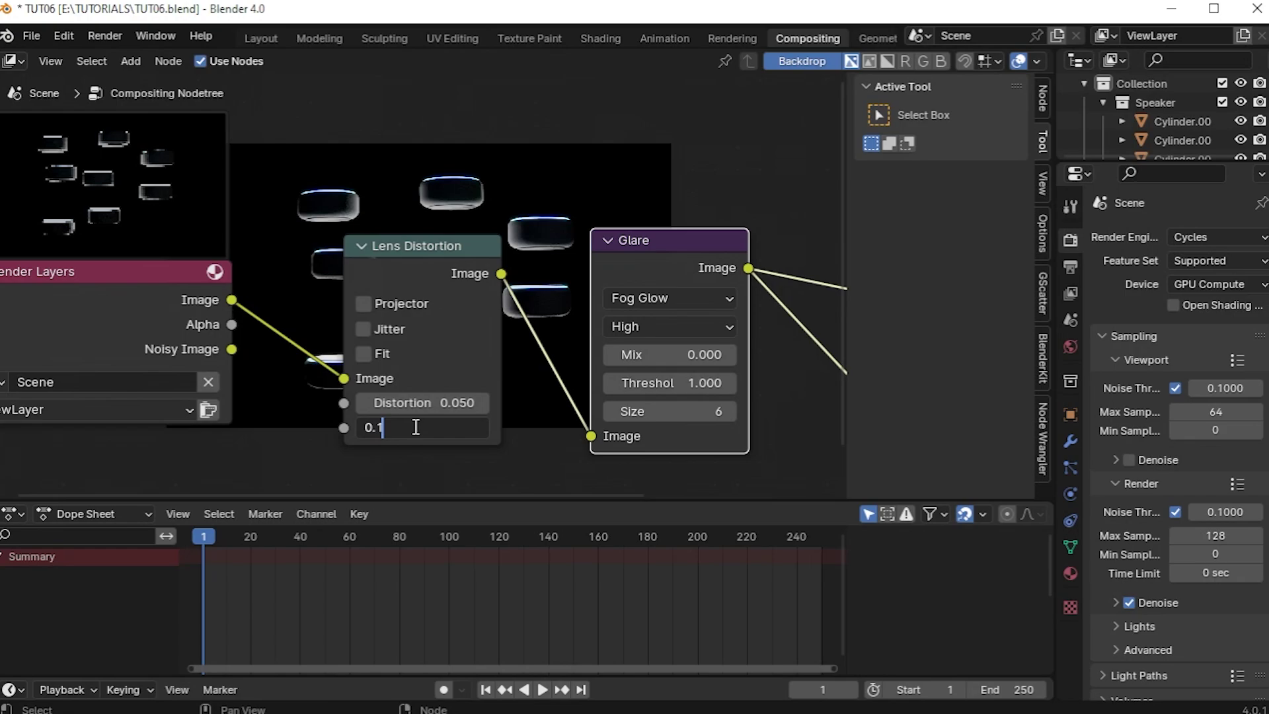
key("Return")
Enable Fit on Lens Distortion, then select and frame all compositing nodes.
middle_click_drag(452, 236, 439, 317)
middle_click_drag(386, 399, 432, 389)
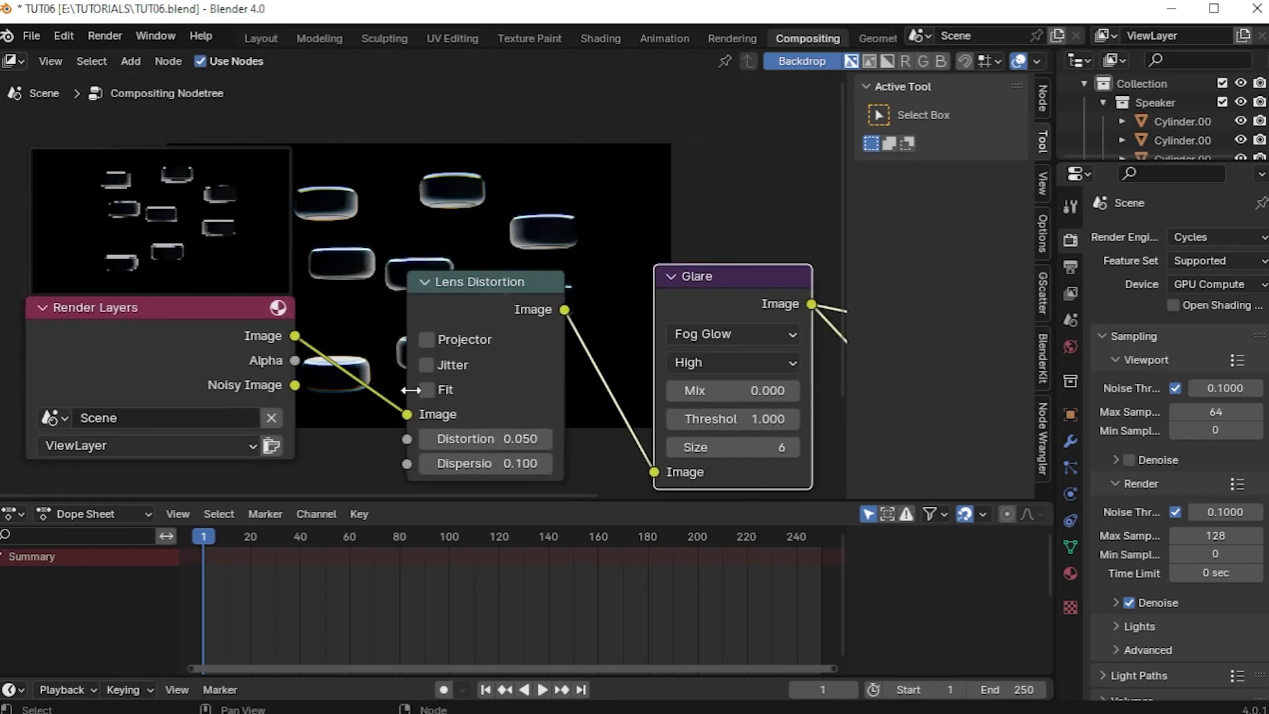
left_click(427, 389)
key("a")
key("Home")
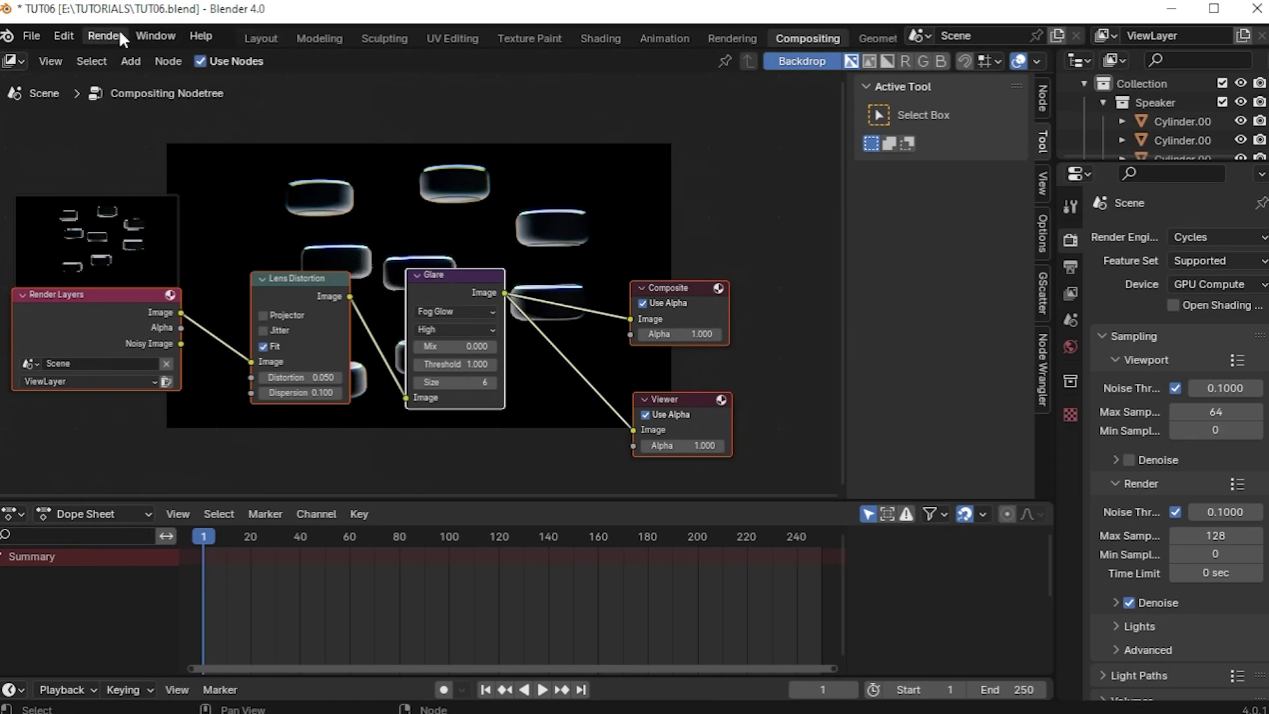
In Output Properties, widen the panel and set File Format to FFmpeg Video.
left_click(1071, 267)
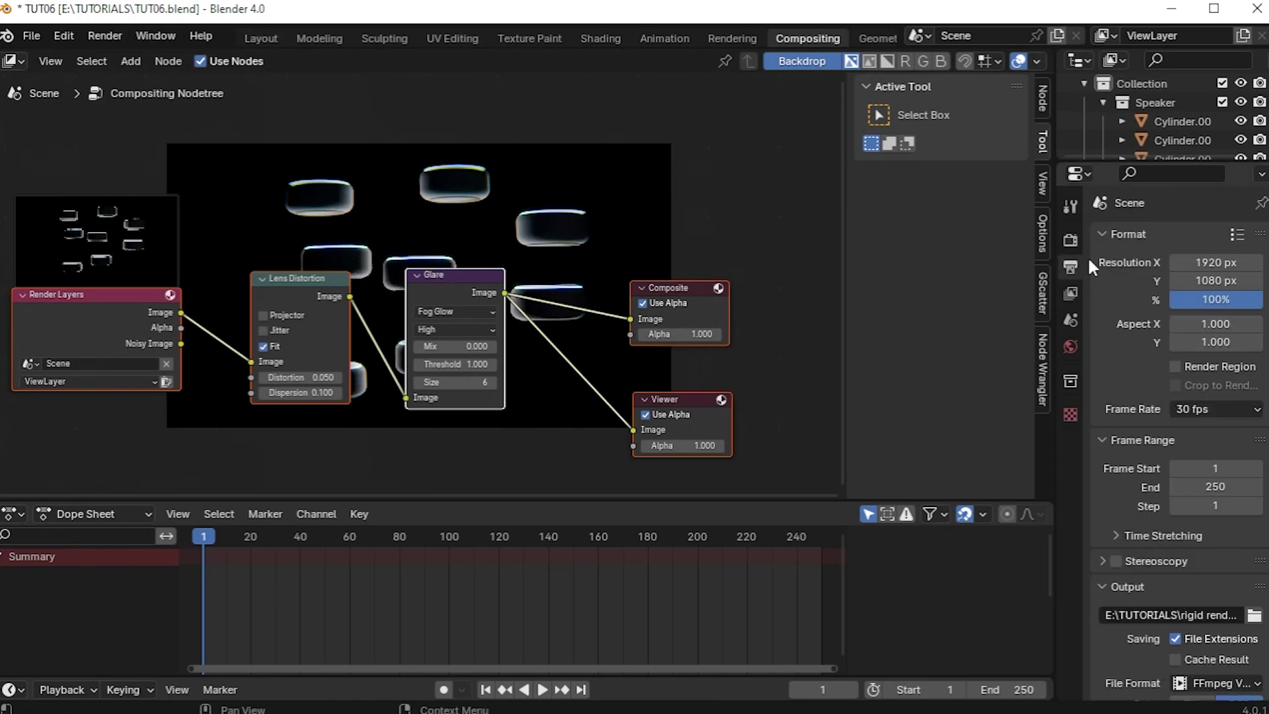
scroll(1136, 390, "down", 4)
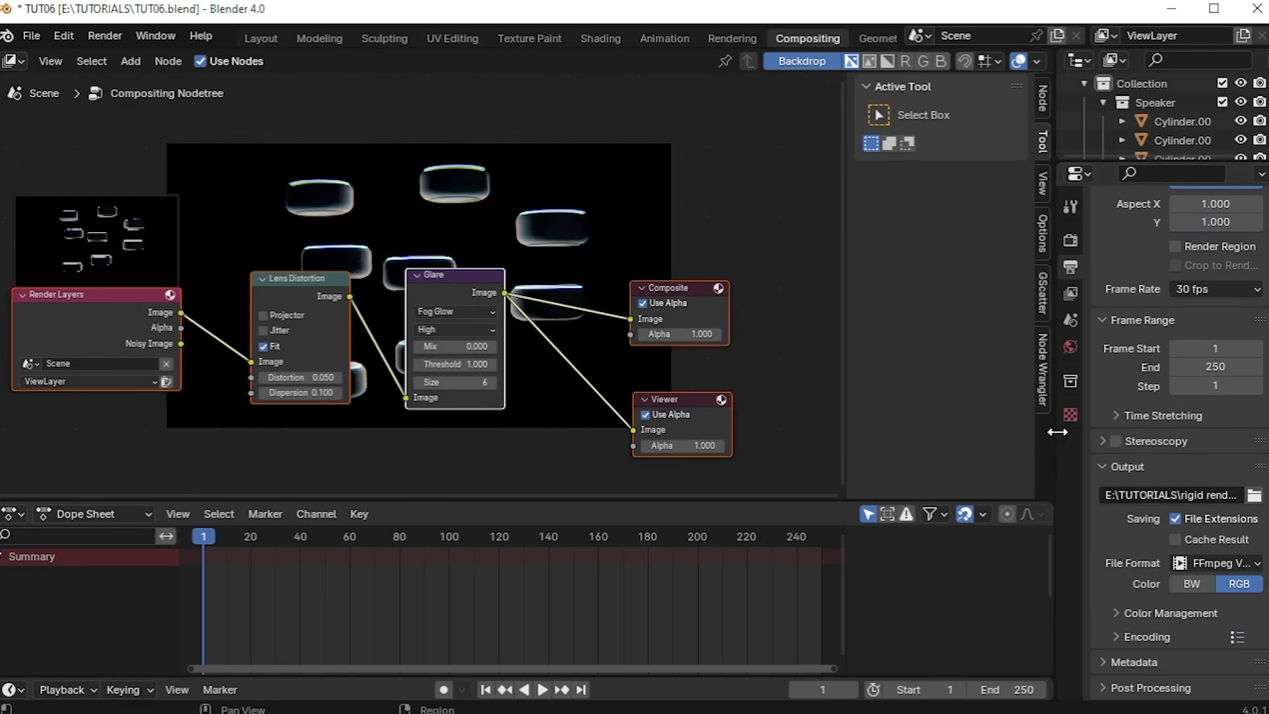
left_click_drag(1057, 432, 883, 433)
left_click(1132, 565)
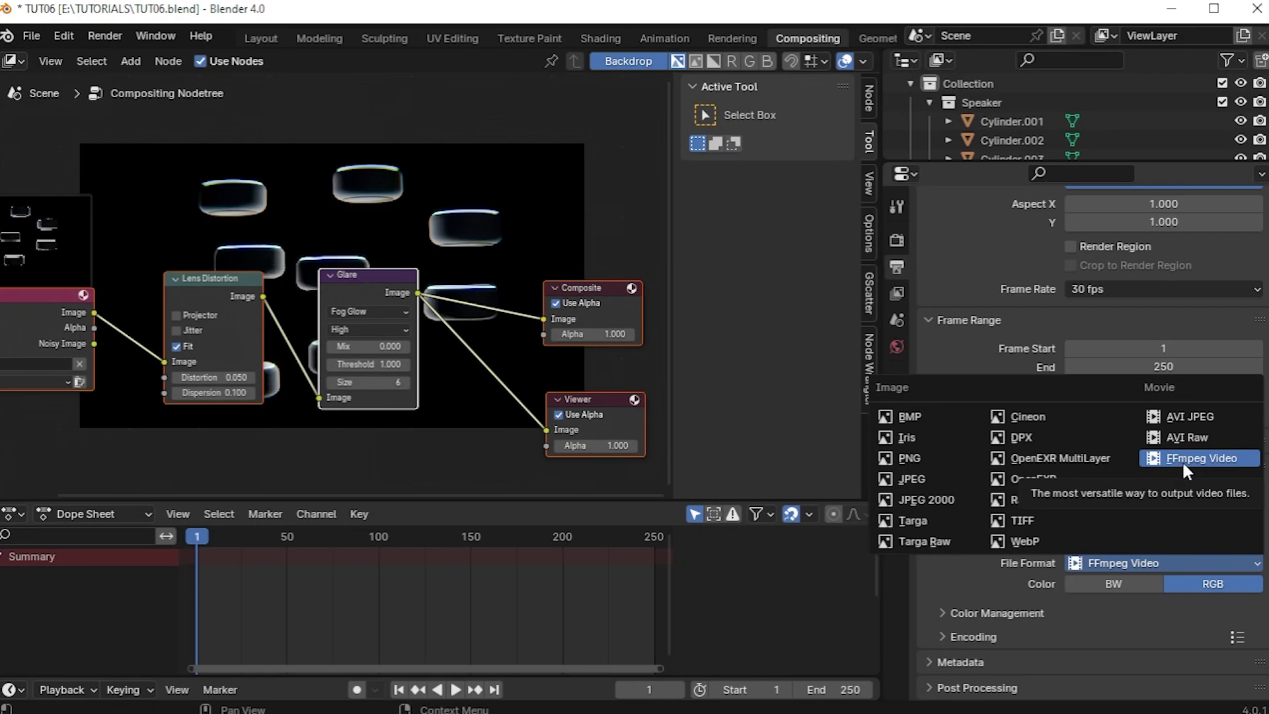
left_click(1021, 608)
Collapse Color Management and expand Encoding to show MPEG-4 container with H.264 codec.
scroll(1038, 581, "down", 5)
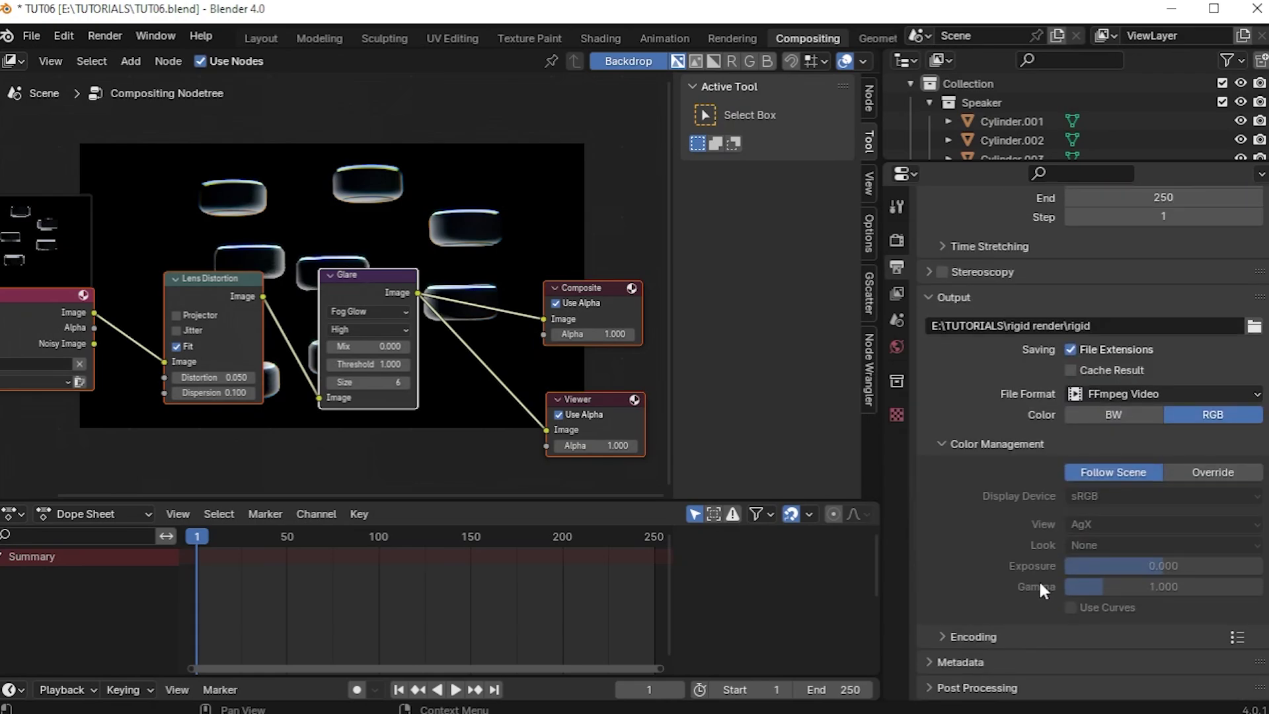
left_click(964, 444)
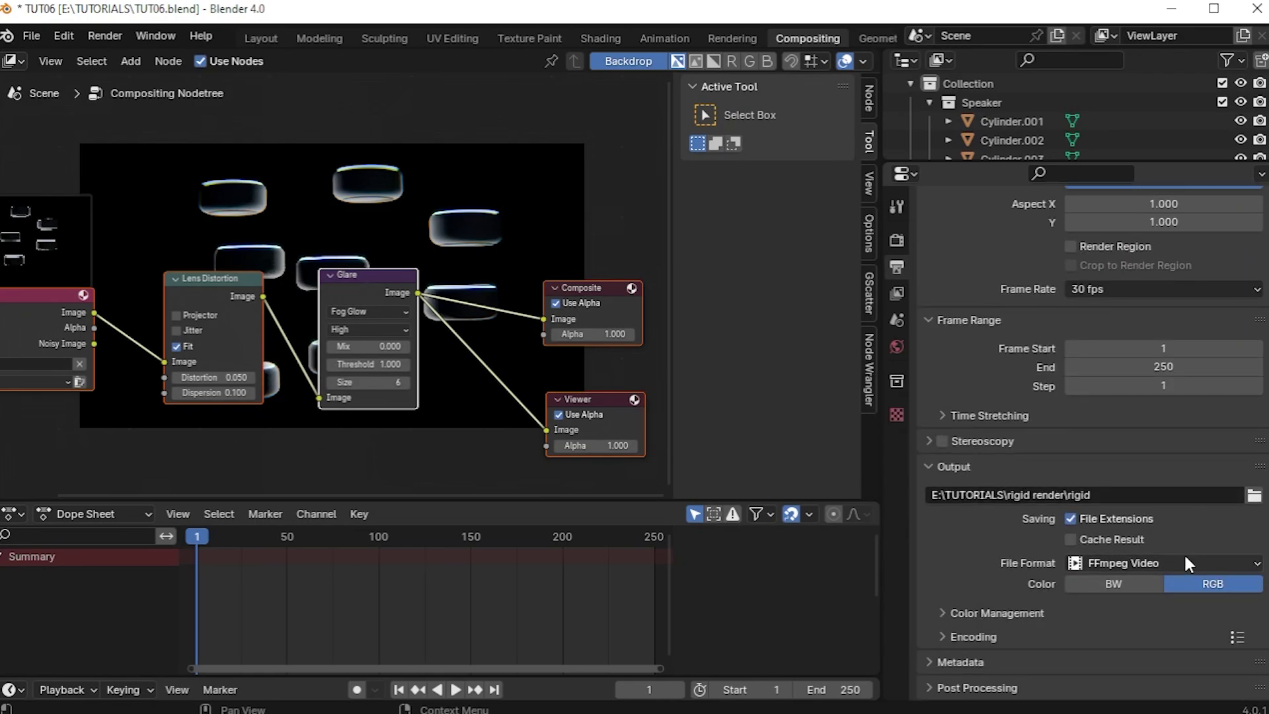
left_click(945, 638)
scroll(1057, 535, "down", 7)
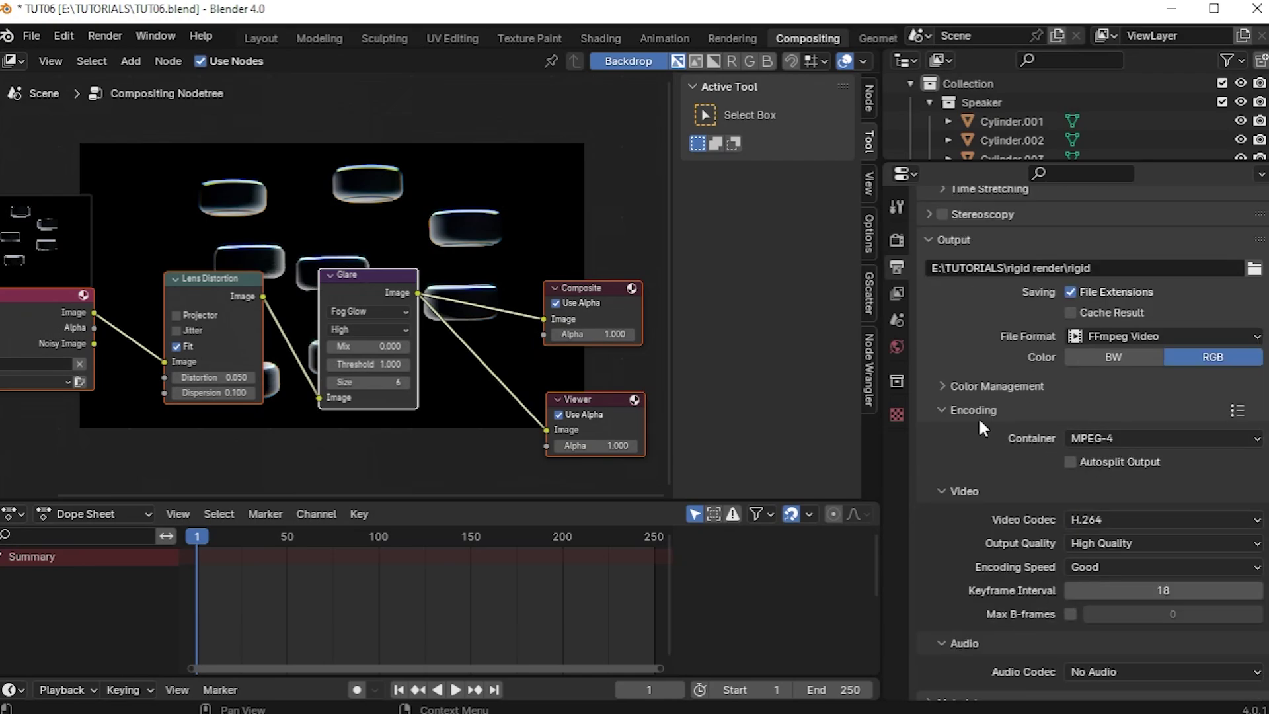
left_click(1104, 438)
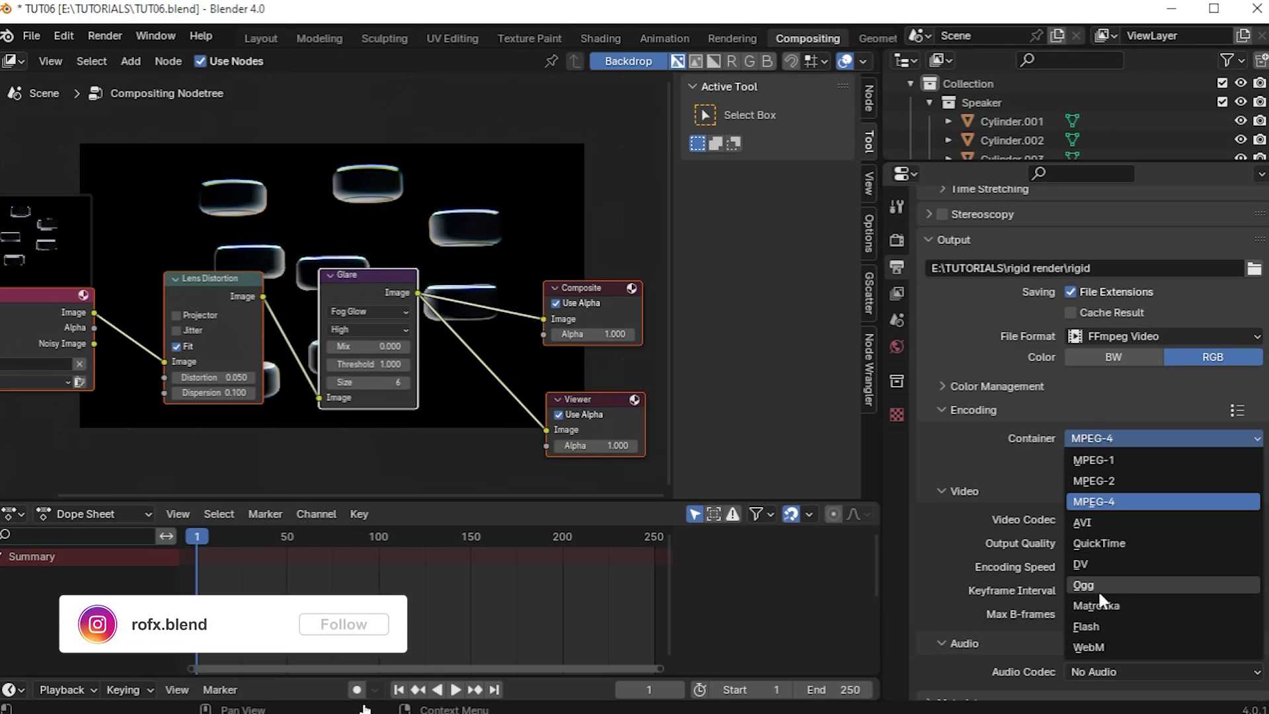
left_click(1100, 603)
left_click(1102, 441)
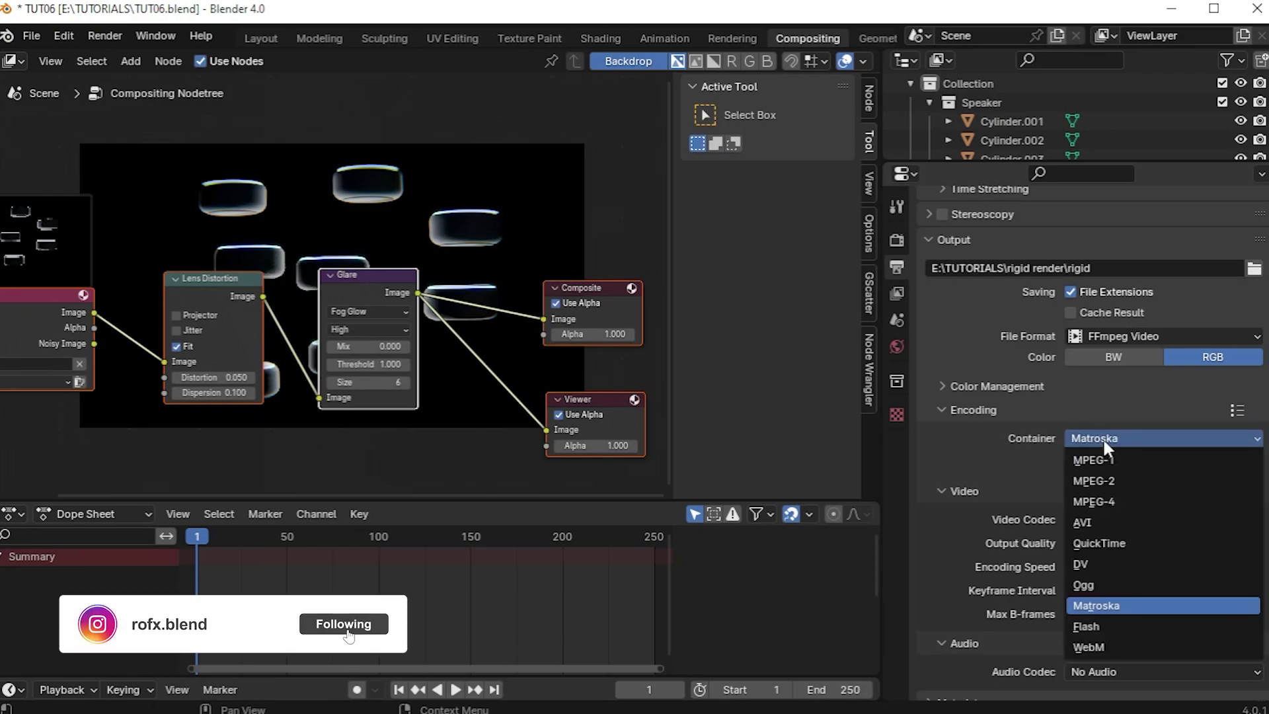
left_click(1117, 501)
scroll(991, 462, "down", 2)
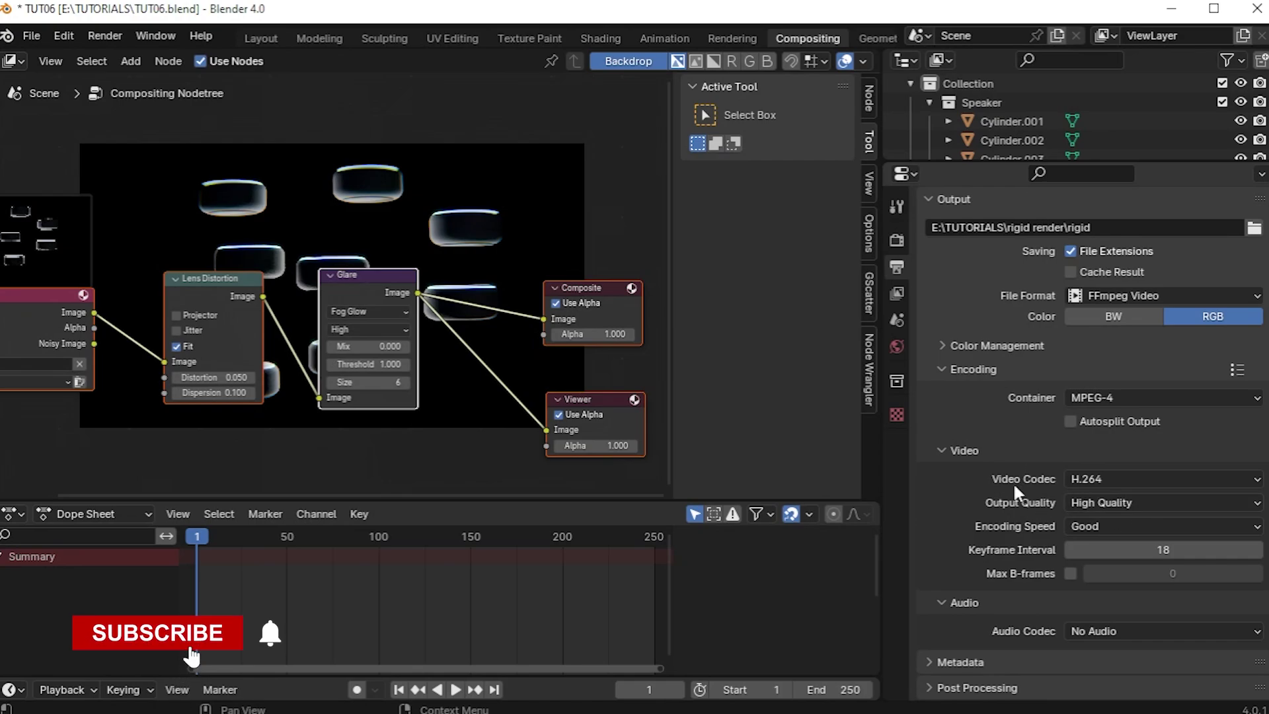
left_click(1100, 502)
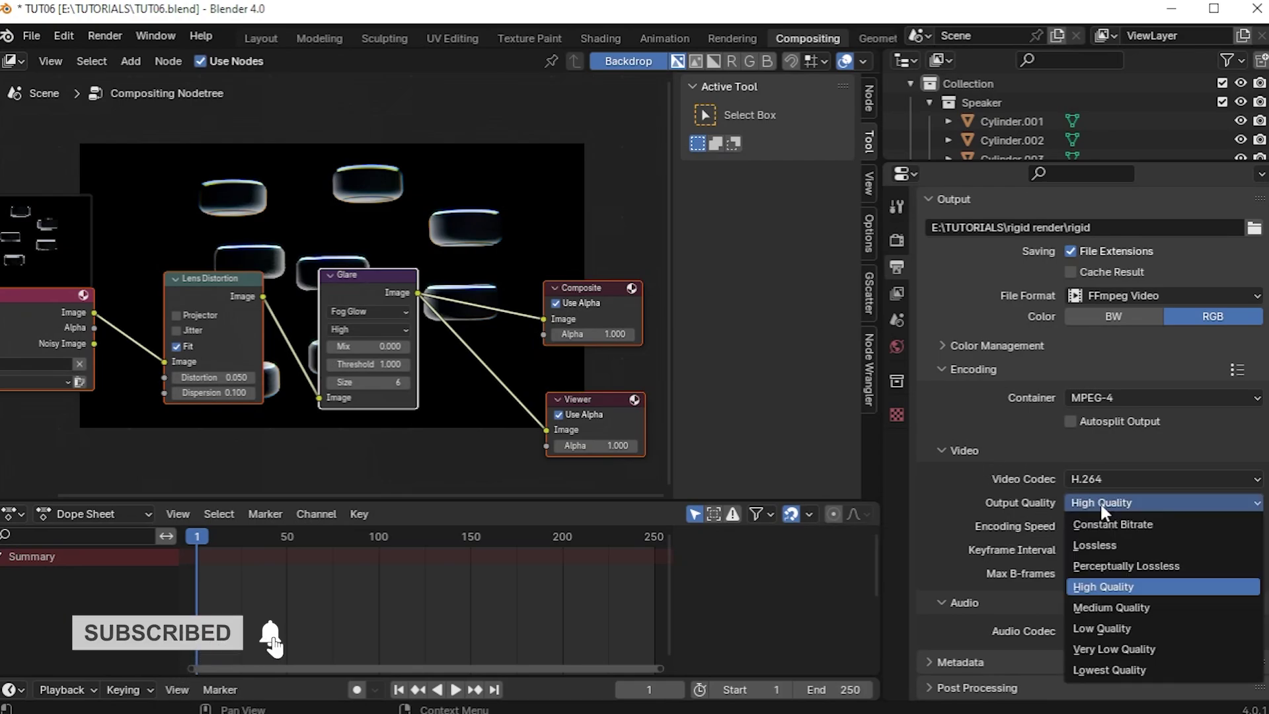
left_click(1091, 566)
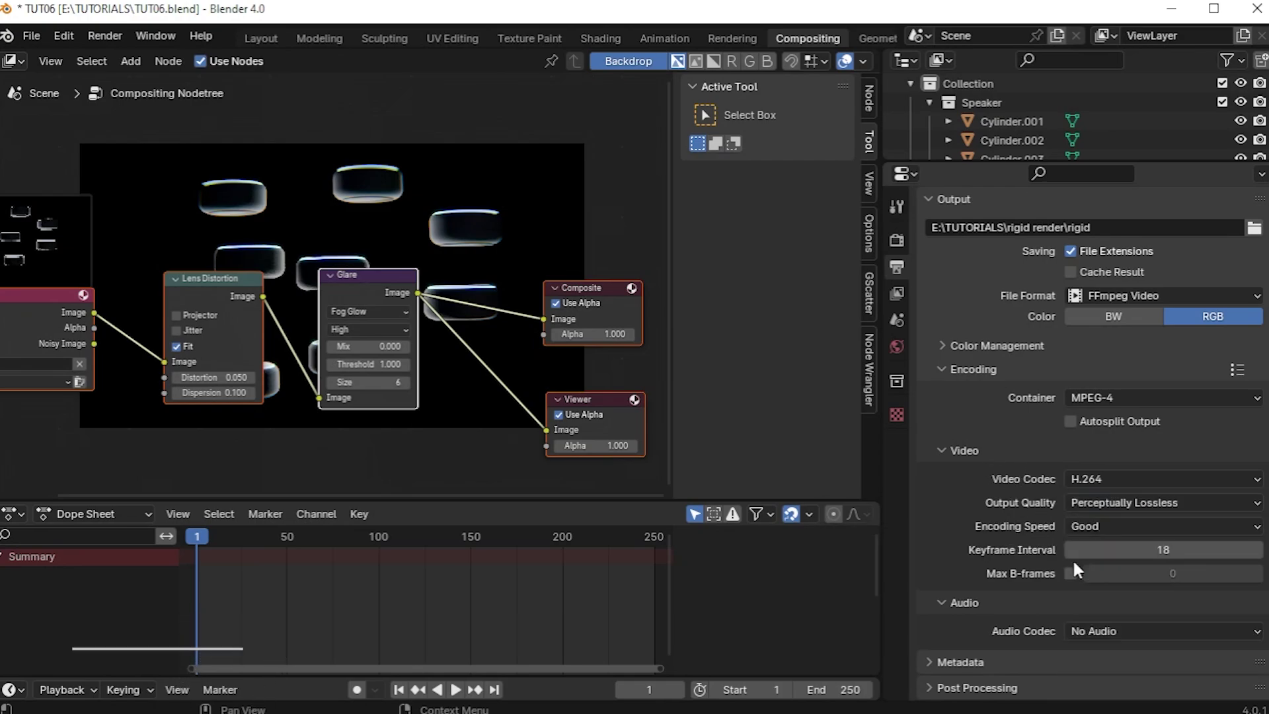
left_click(1095, 502)
left_click(1093, 587)
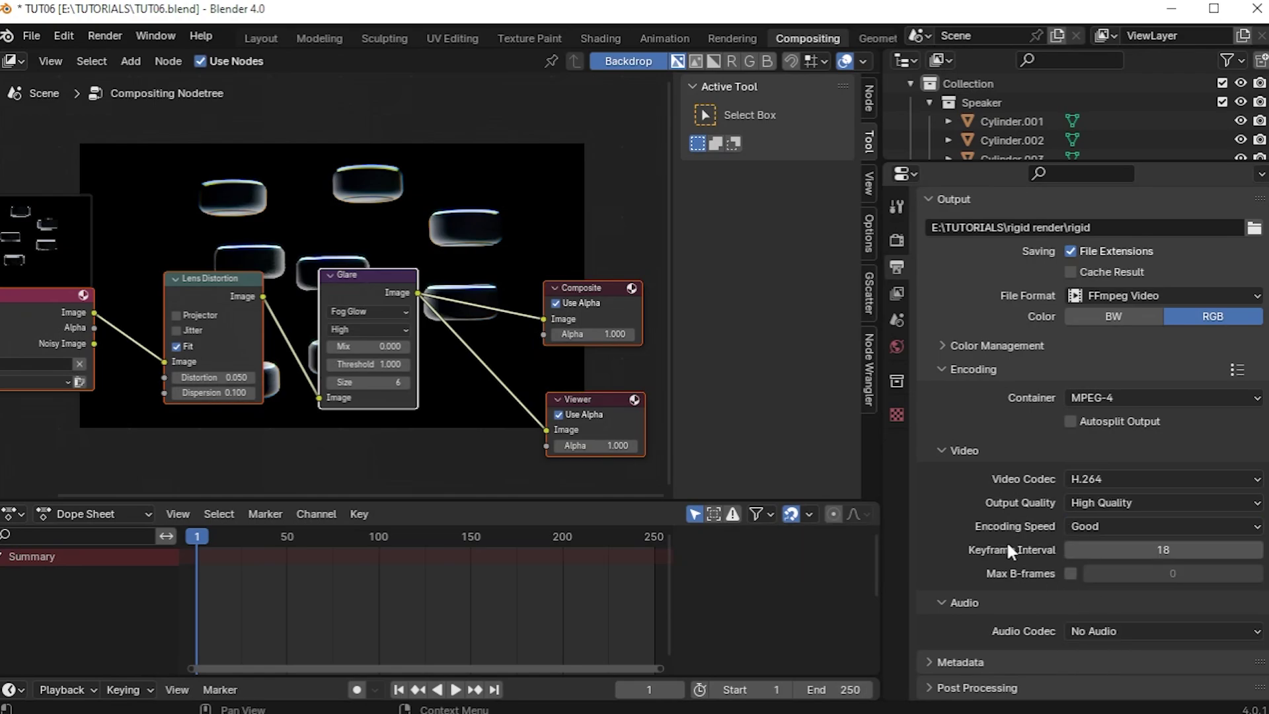
left_click(116, 37)
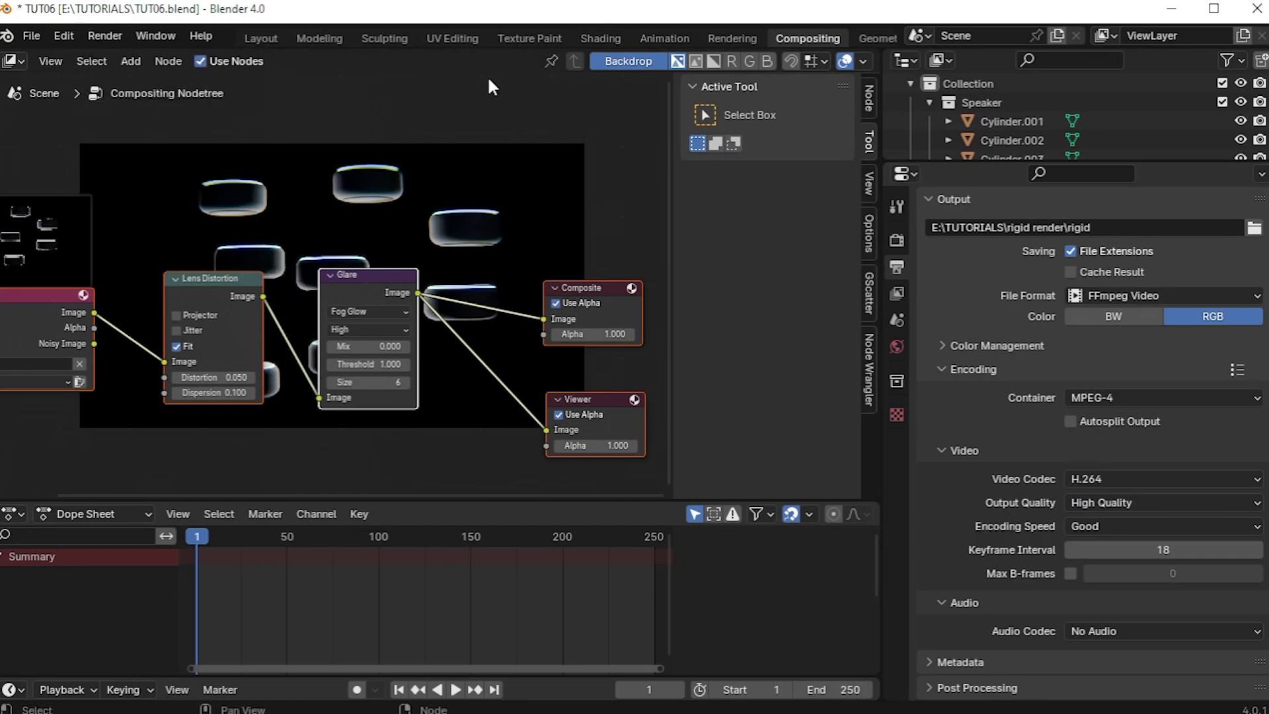